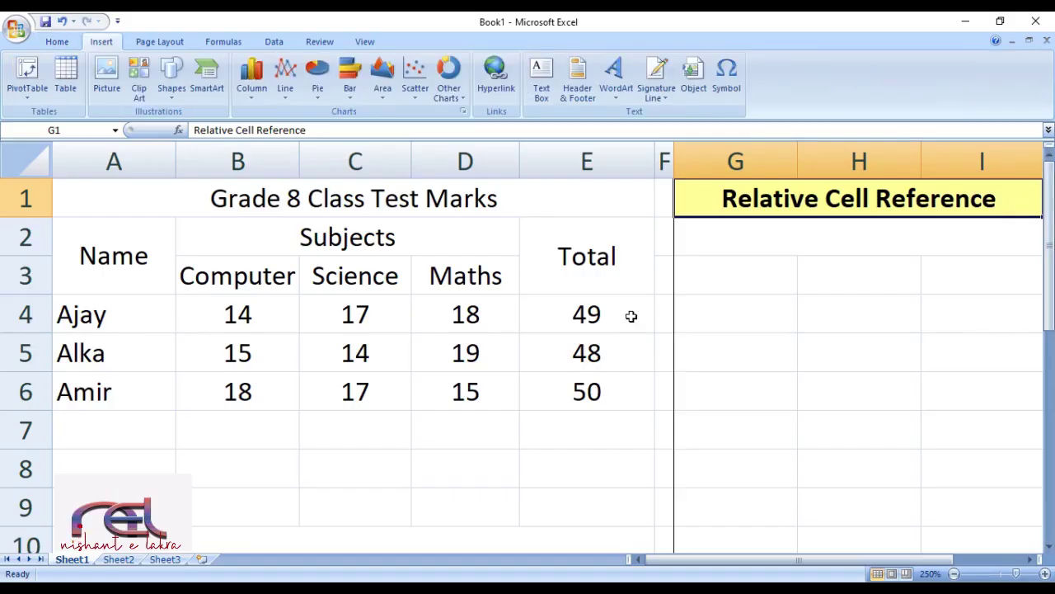
# Circle the total in cell E4 with a freehand shape about 0.25 inch high and 0.29 inch wide.
pyautogui.click(631, 315)
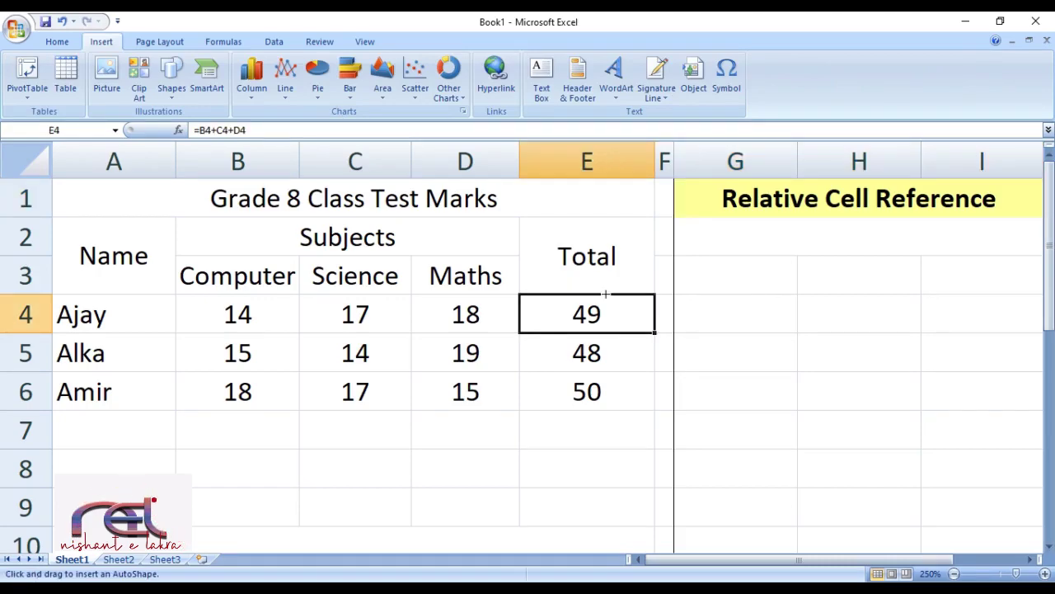
pyautogui.moveTo(606, 293)
pyautogui.mouseDown()
pyautogui.moveTo(572, 290)
pyautogui.moveTo(567, 325)
pyautogui.moveTo(612, 317)
pyautogui.moveTo(602, 290)
pyautogui.mouseUp()
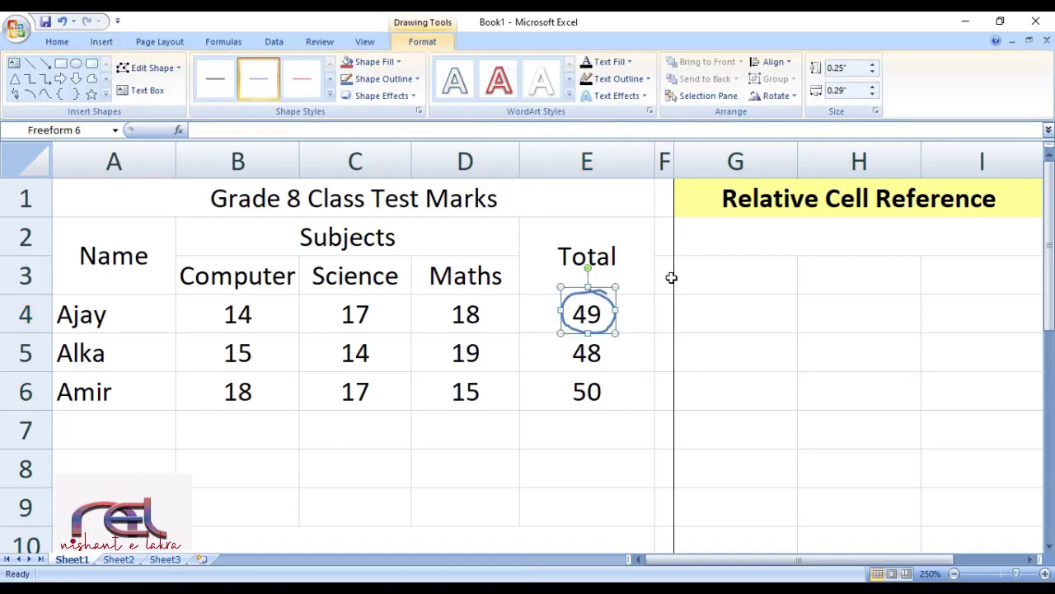
pyautogui.click(714, 276)
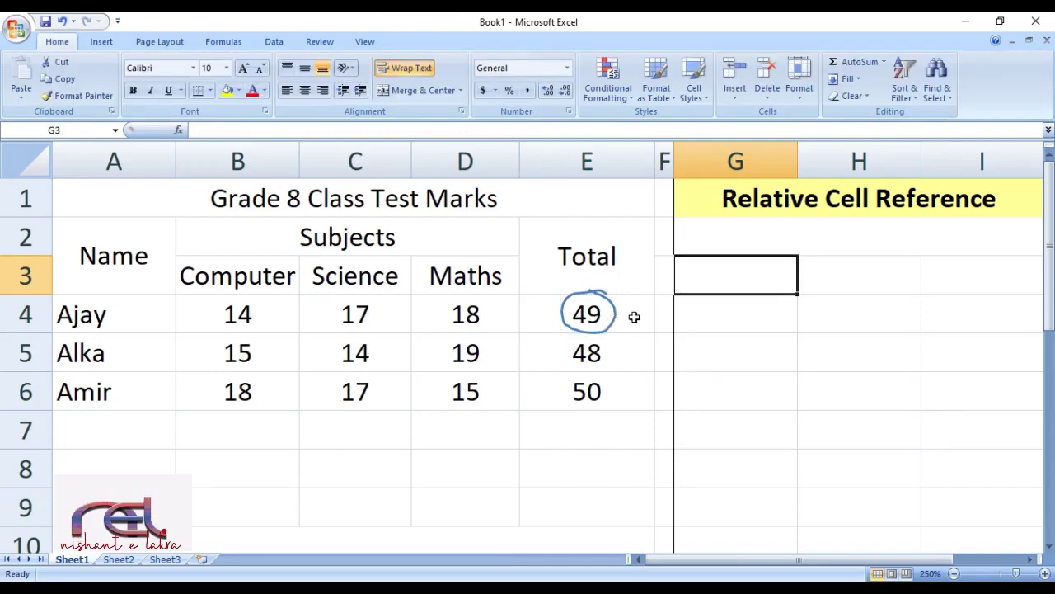
# Note B4+C4+D4 in merged cell G2 and draw an arrow to it from the circled E4 total, about 0.96 inch wide.
pyautogui.click(733, 234)
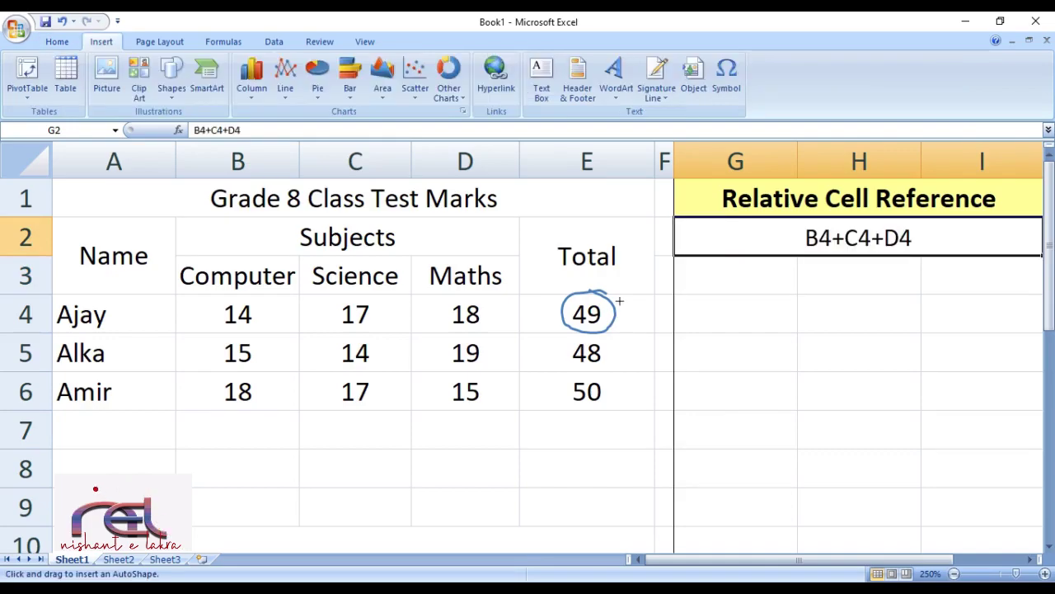
pyautogui.moveTo(618, 303); pyautogui.dragTo(797, 246)
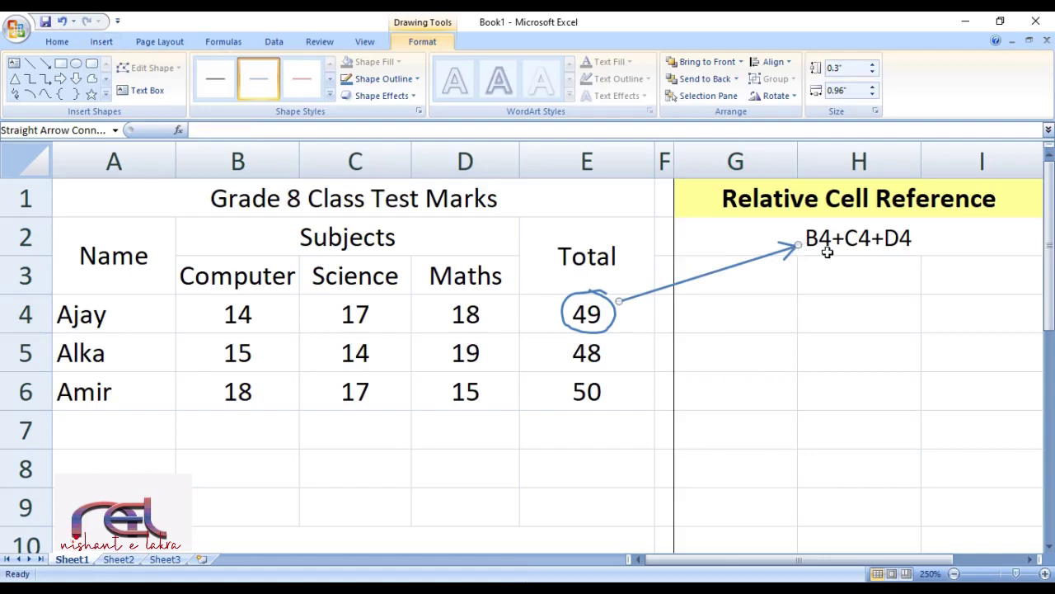
pyautogui.click(989, 241)
pyautogui.click(992, 280)
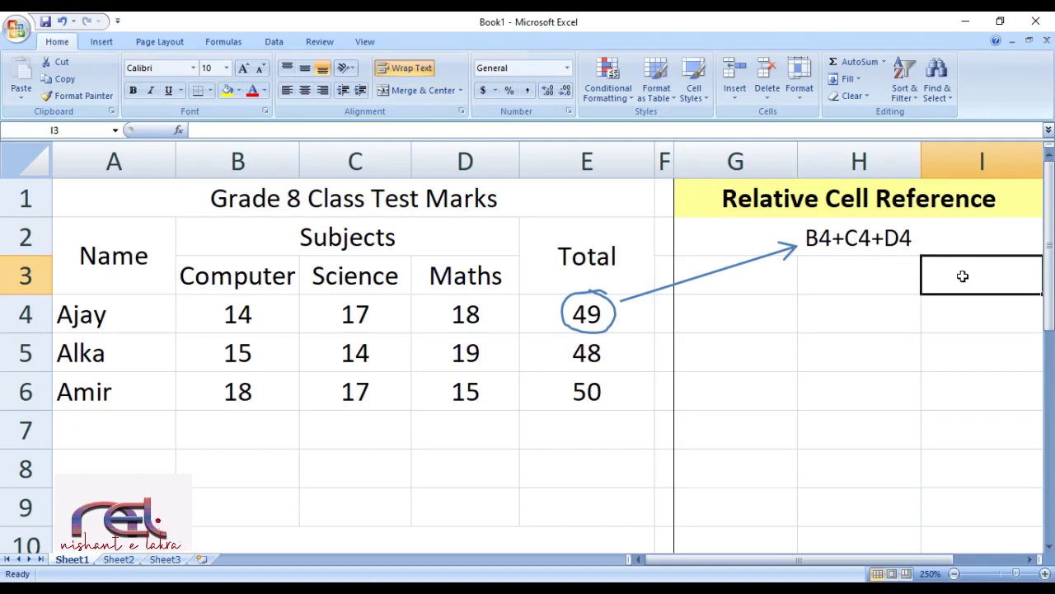
# Examine the formula behind the total in cell E4 and leave it unedited.
pyautogui.click(607, 307)
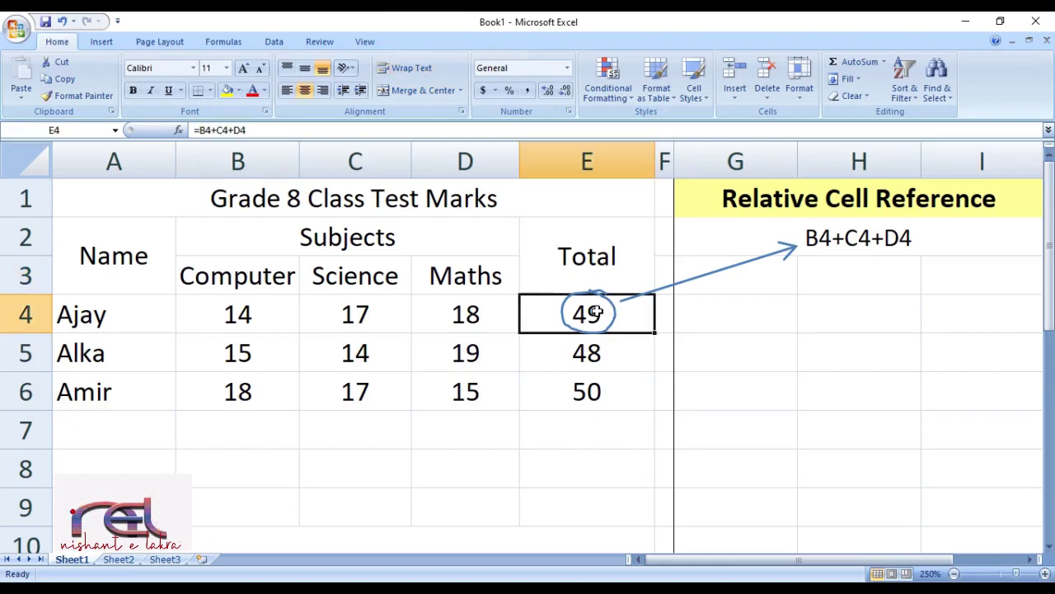
pyautogui.moveTo(248, 131); pyautogui.dragTo(193, 130)
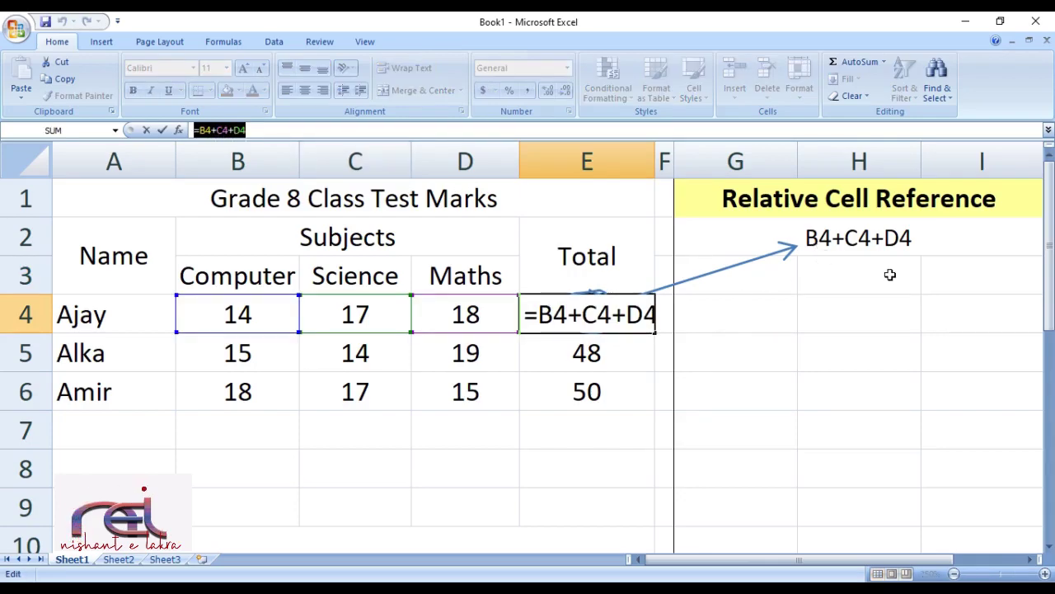
pyautogui.press('Escape')
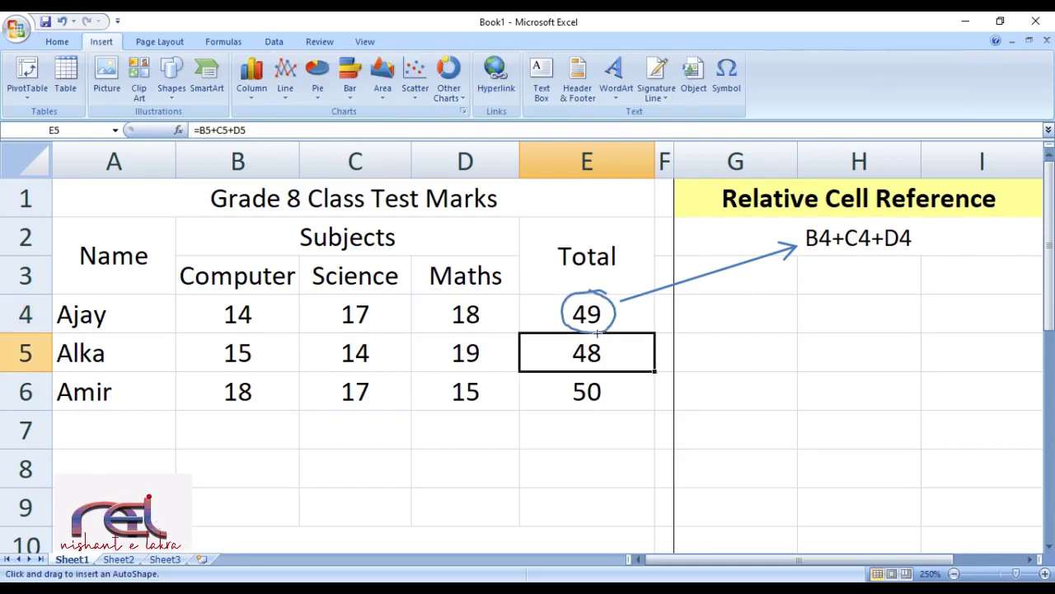
# Circle the total in cell E5 freehand and link it with an arrow to the note B5+C5+D5 in merged cell G4.
pyautogui.moveTo(584, 323)
pyautogui.mouseDown()
pyautogui.moveTo(565, 348)
pyautogui.moveTo(621, 352)
pyautogui.moveTo(571, 336)
pyautogui.mouseUp()
pyautogui.click(768, 345)
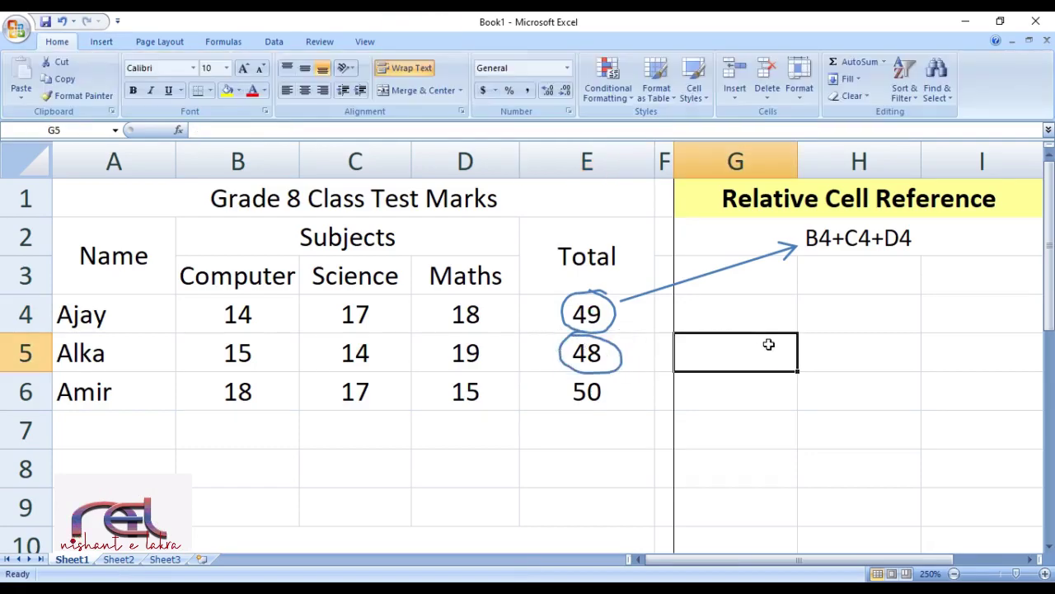
pyautogui.click(631, 363)
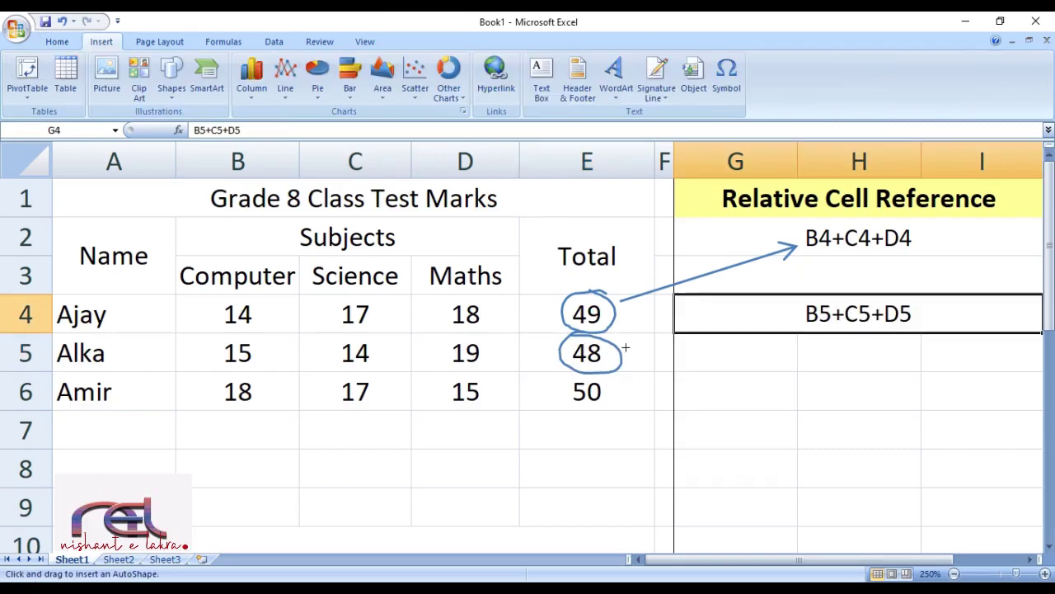
pyautogui.moveTo(625, 348); pyautogui.dragTo(790, 316)
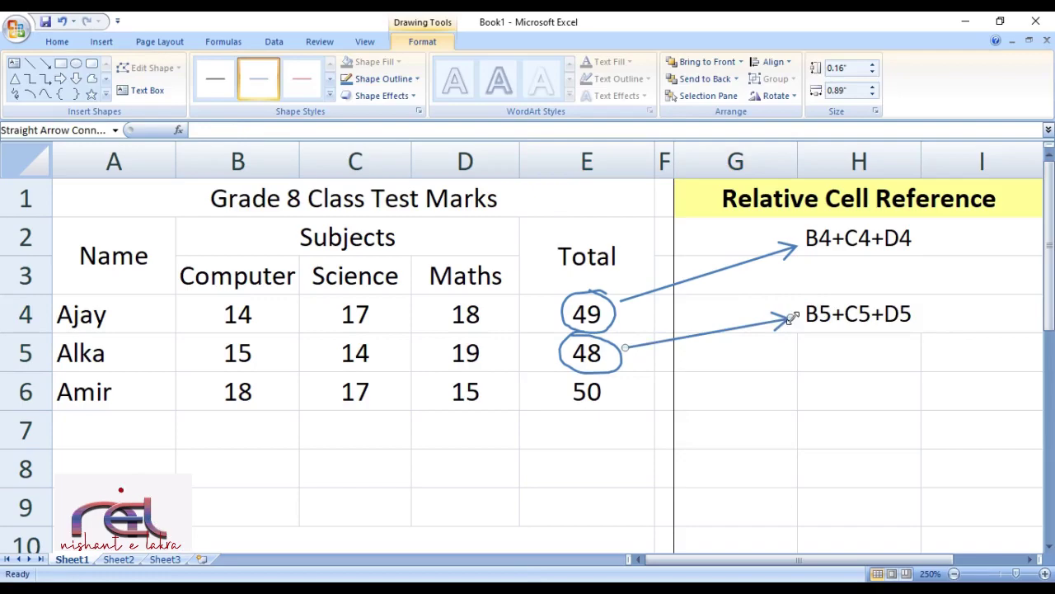
# Examine the formula behind the total in cell E5 and leave it unedited.
pyautogui.click(659, 365)
pyautogui.click(645, 366)
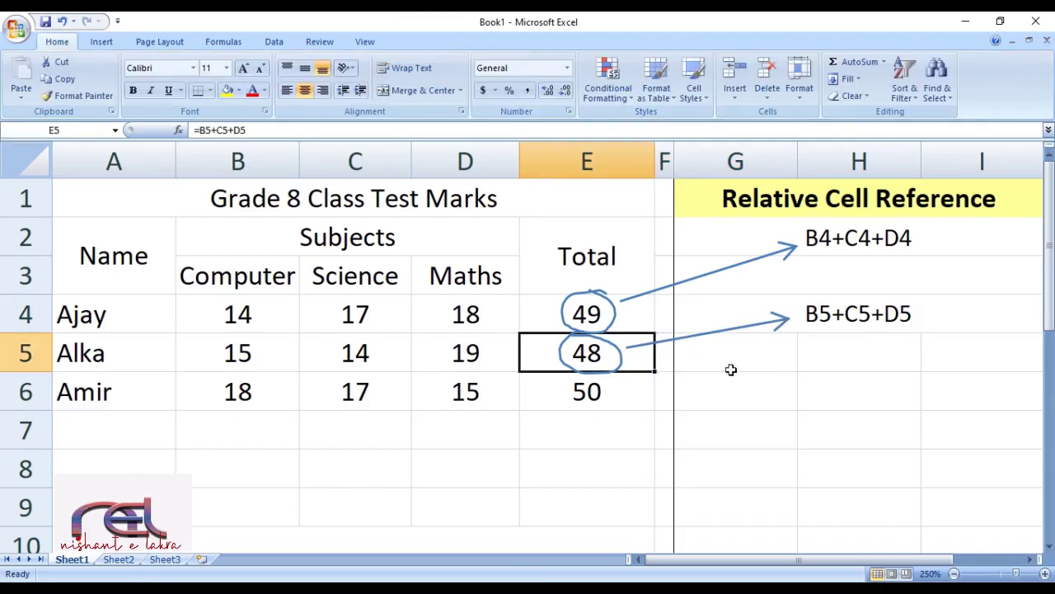
pyautogui.moveTo(247, 130); pyautogui.dragTo(193, 130)
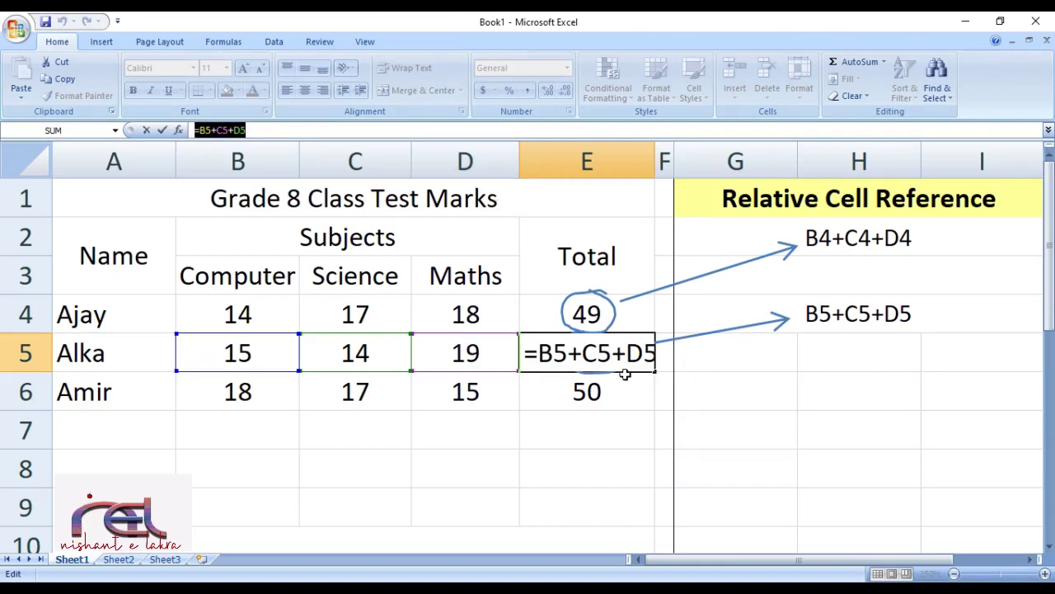
pyautogui.hotkey('ctrl', 'Return')
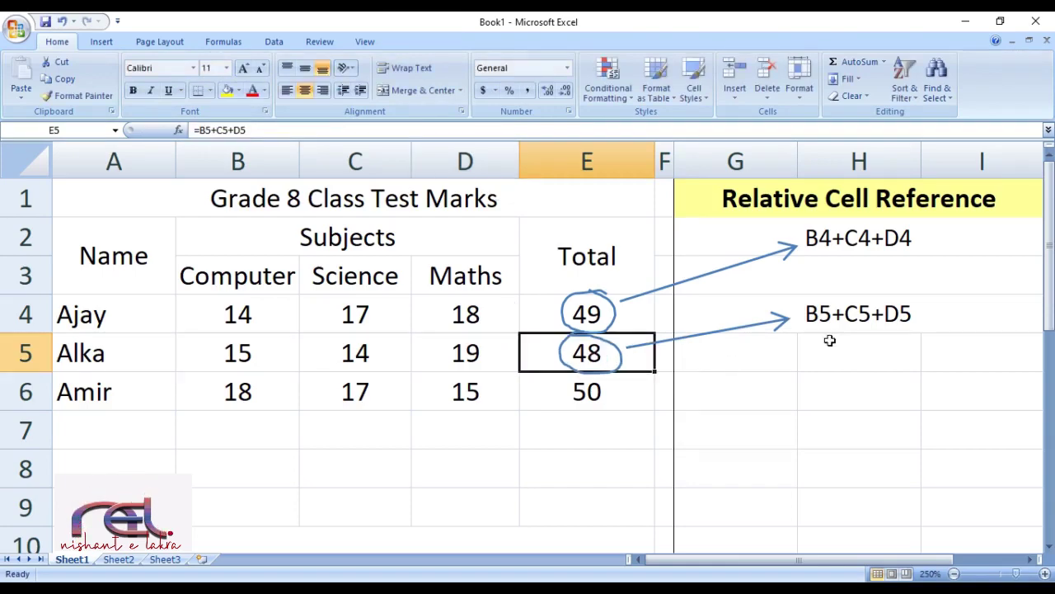
# Review the explanatory note in merged cell G6 against the totals in cells E4 and E5.
pyautogui.click(875, 315)
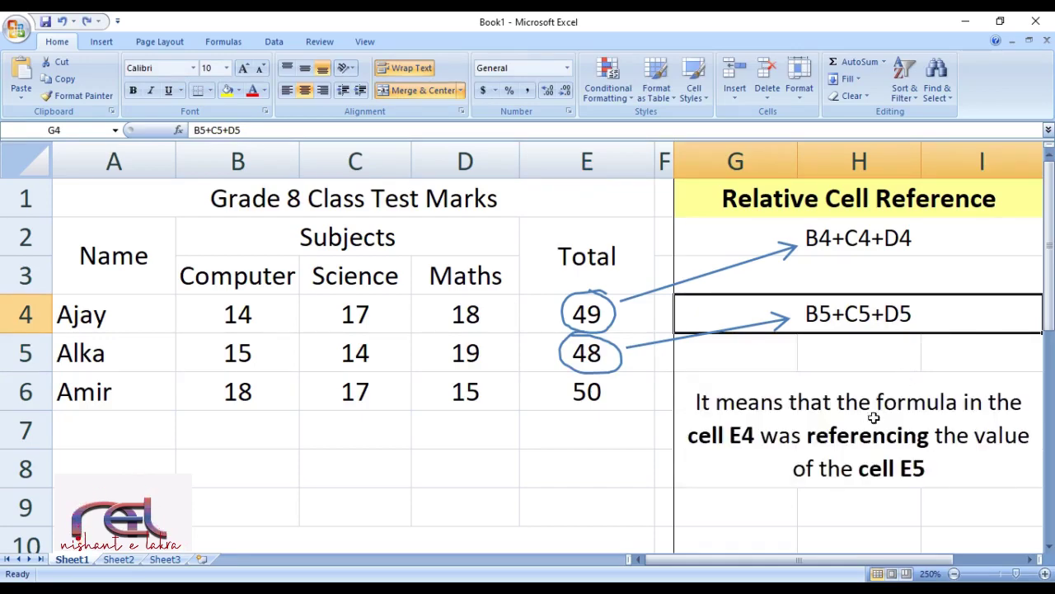
pyautogui.click(807, 435)
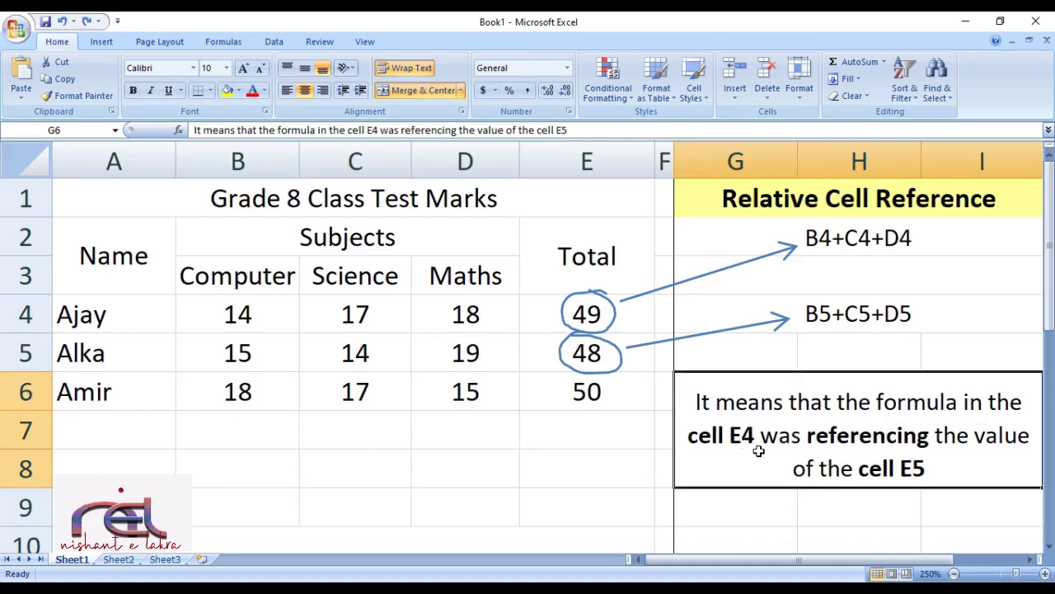
pyautogui.click(636, 316)
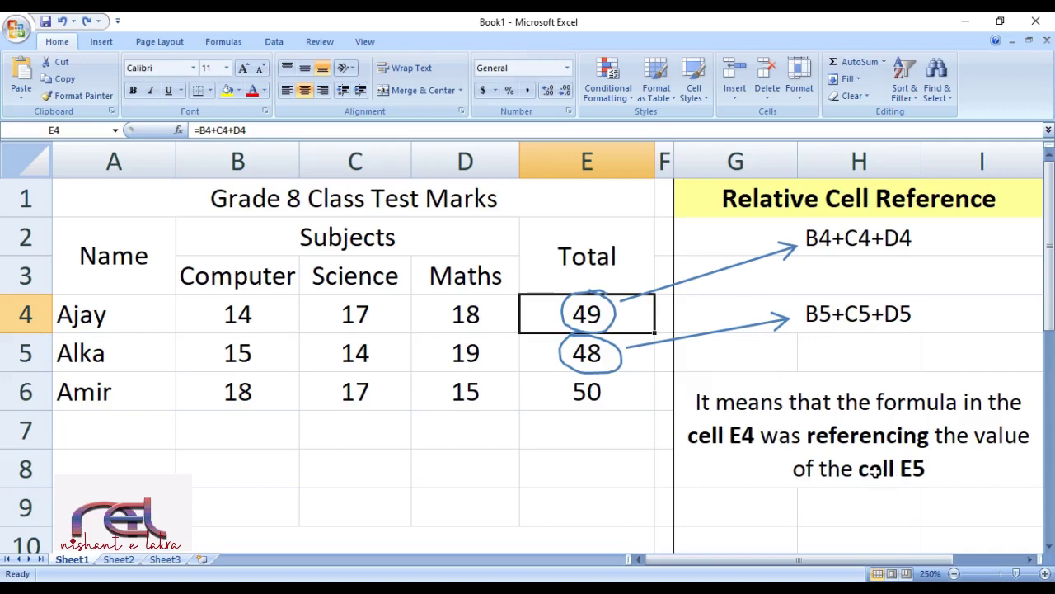
pyautogui.click(628, 359)
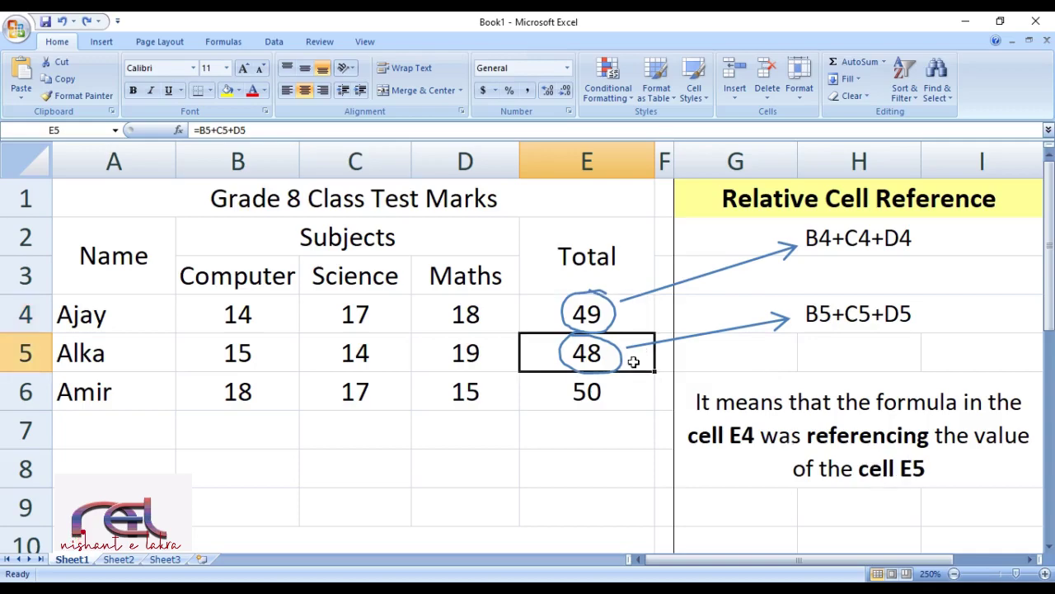
pyautogui.click(628, 313)
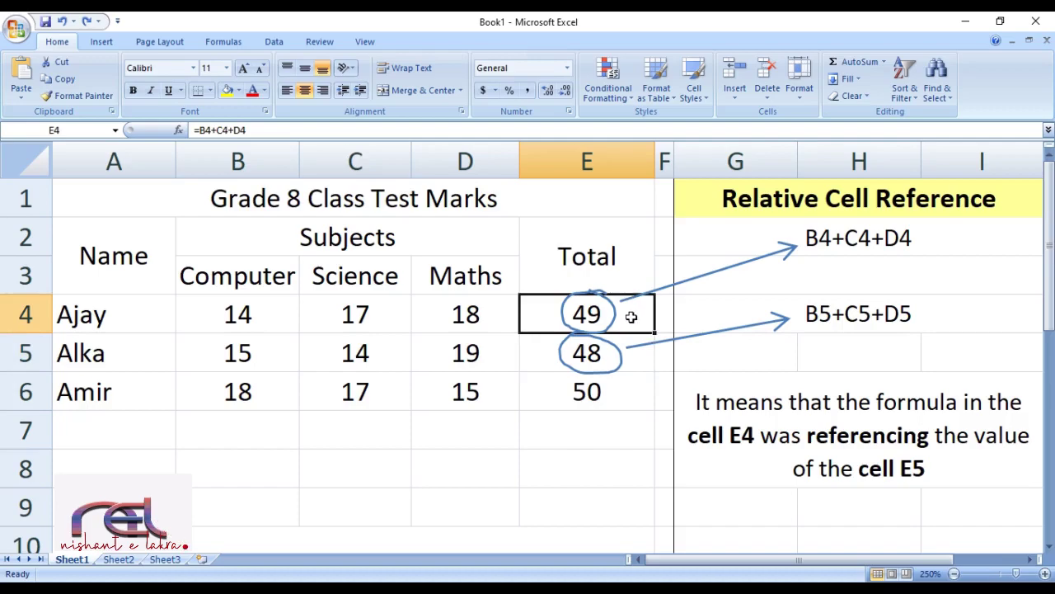
pyautogui.click(638, 349)
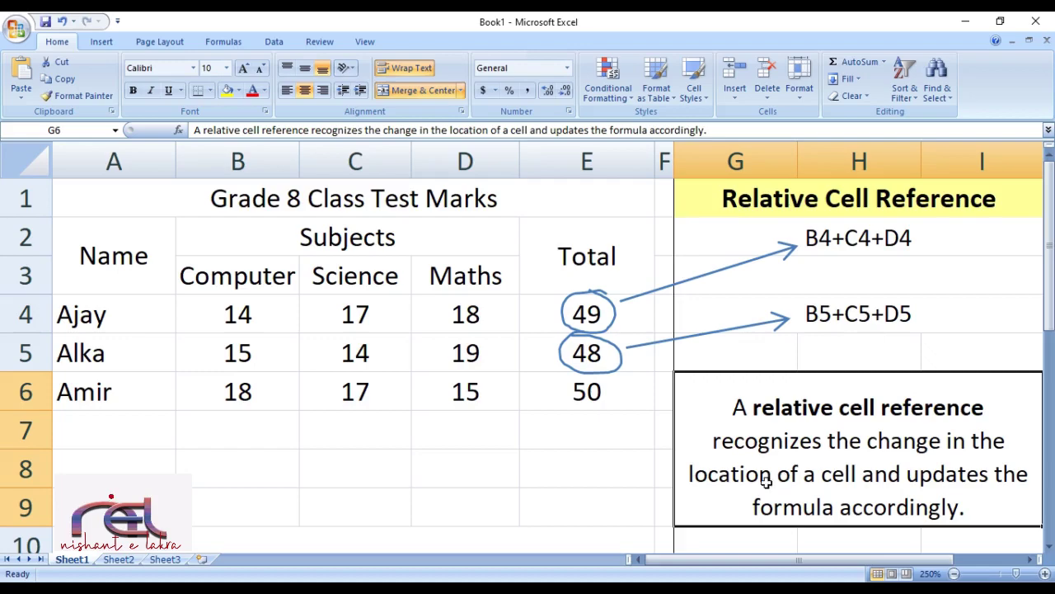
# Compare the totals in E4 and E5 and the formula notes in G2 and G4 with the relative reference explanations in G6.
pyautogui.click(648, 312)
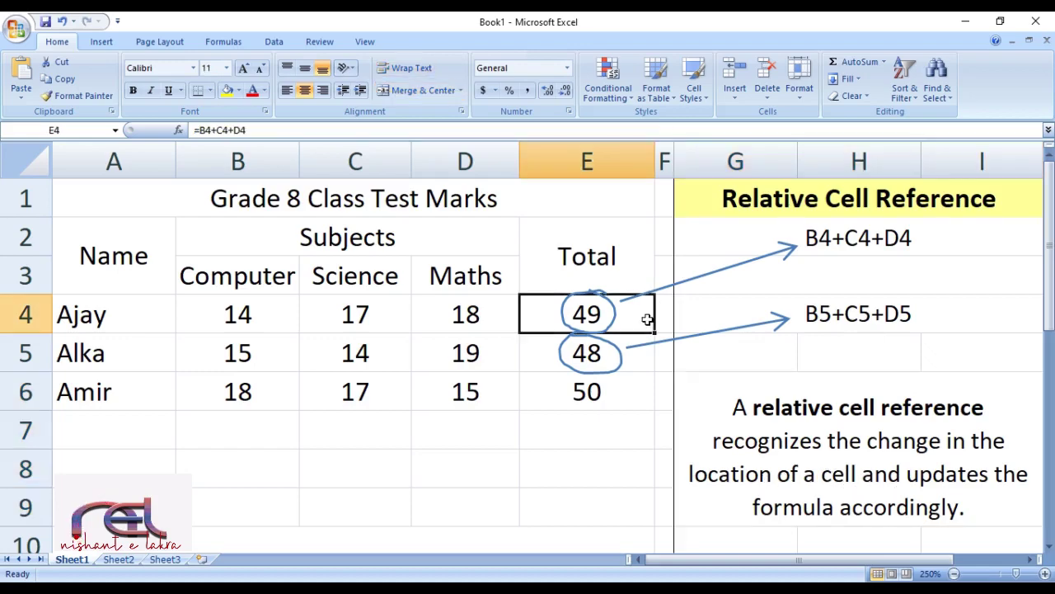
pyautogui.click(643, 353)
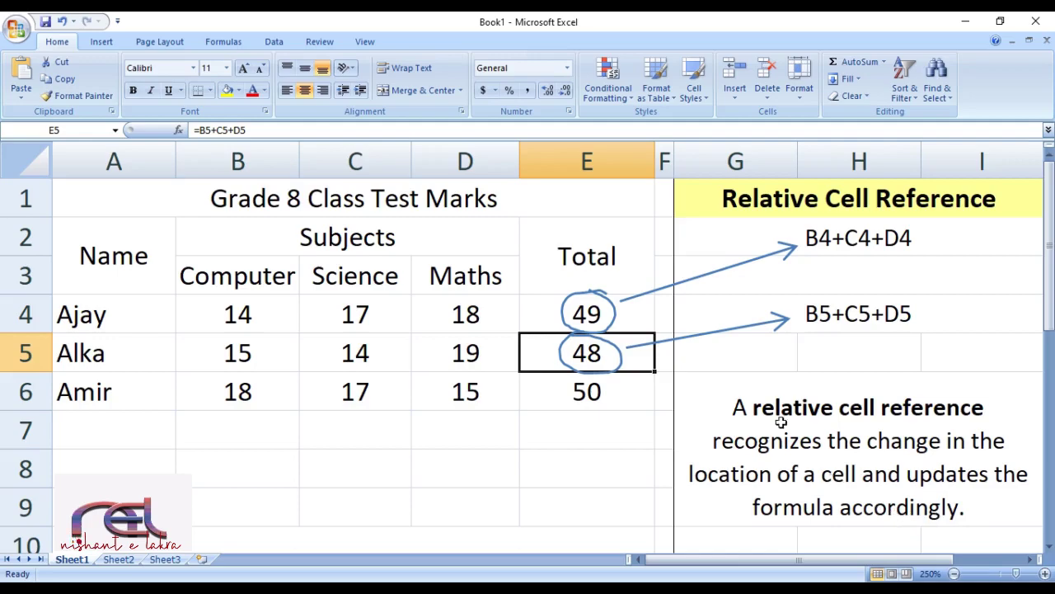
pyautogui.click(811, 238)
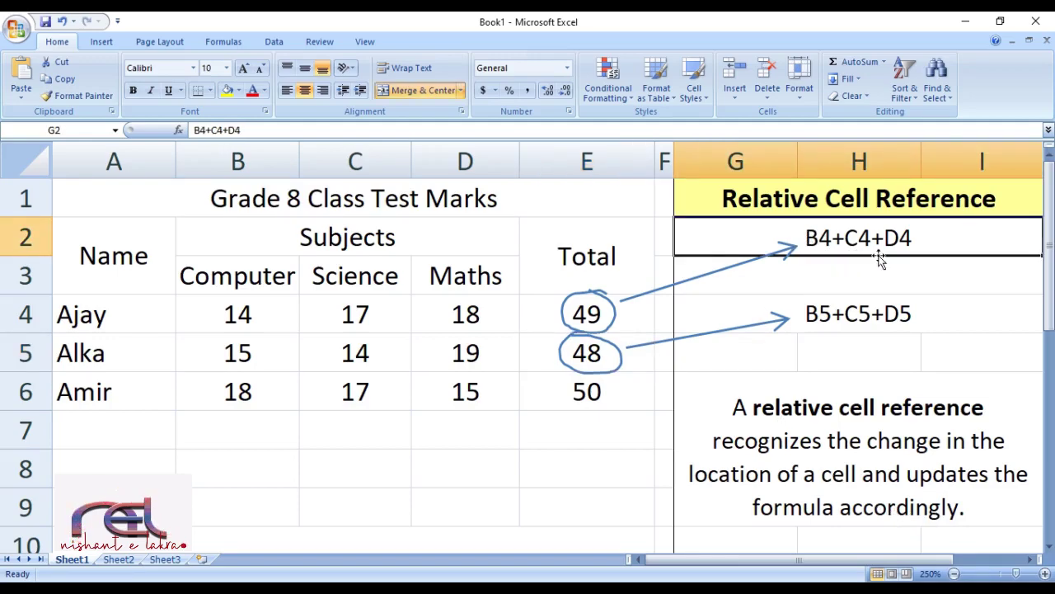
pyautogui.click(839, 316)
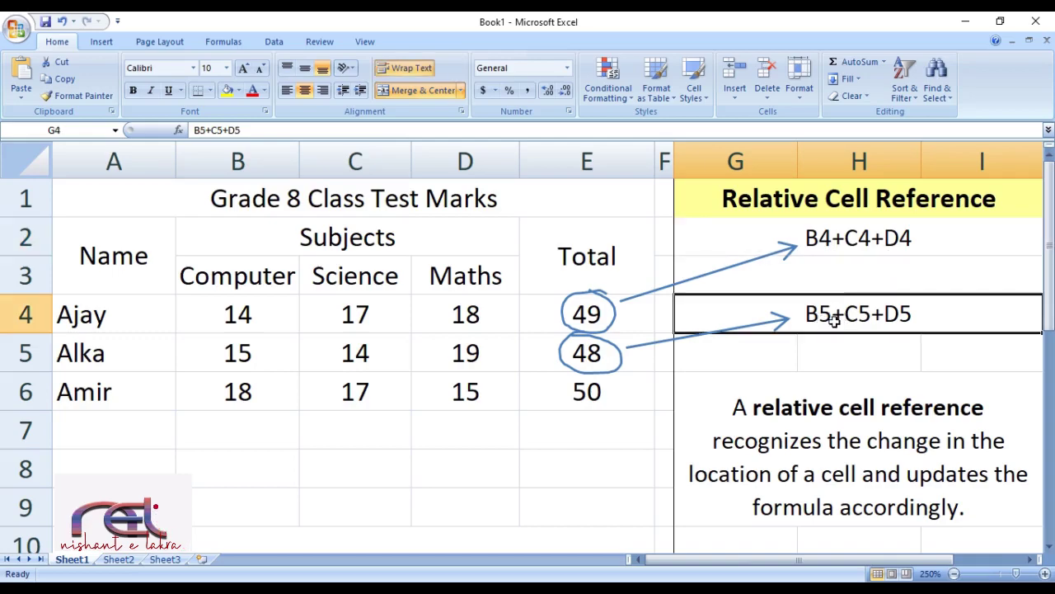
pyautogui.click(855, 414)
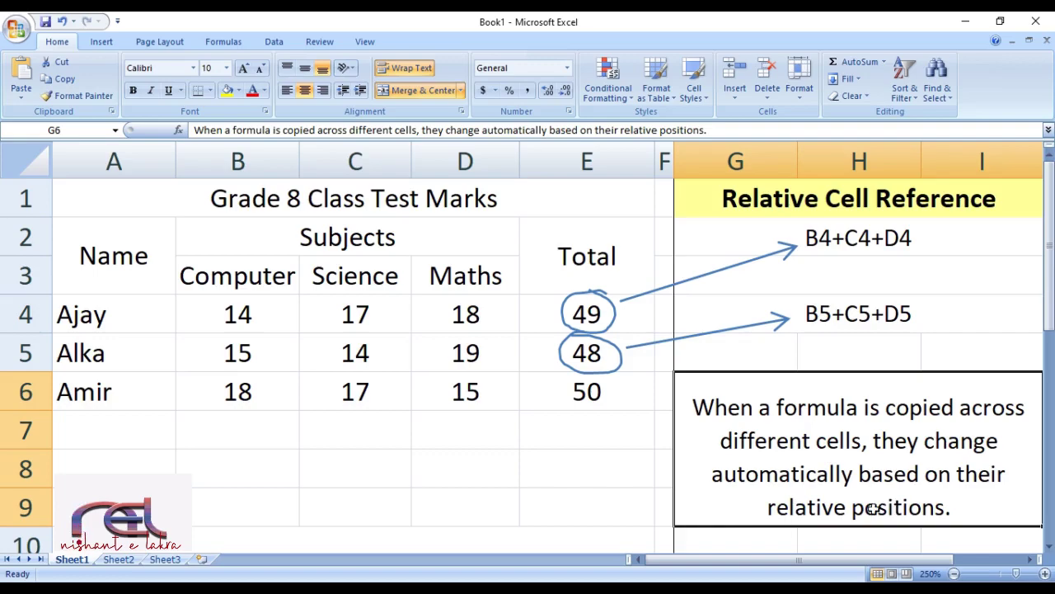
pyautogui.click(863, 248)
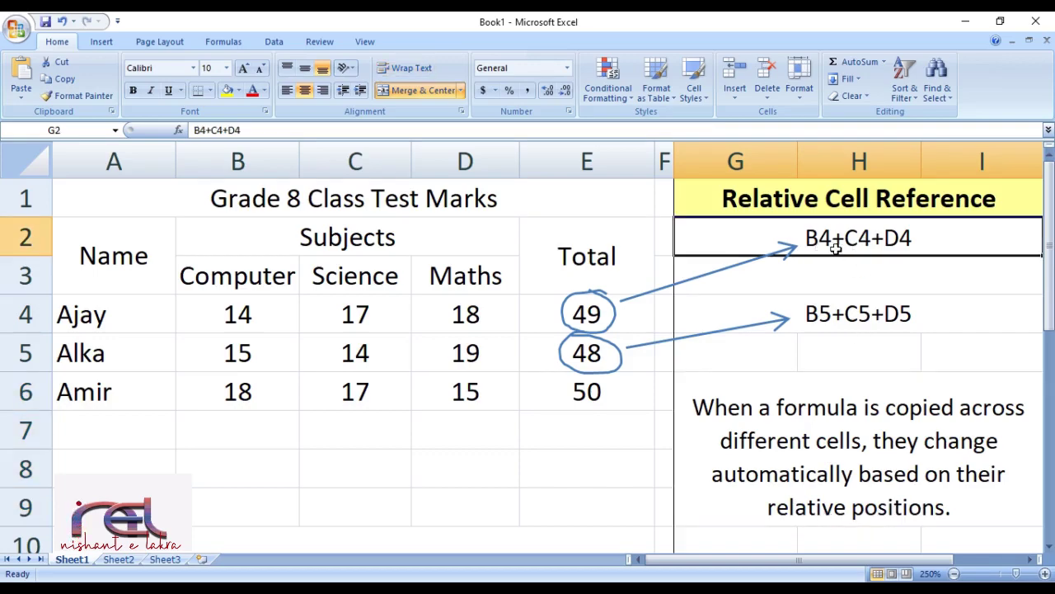
pyautogui.click(834, 314)
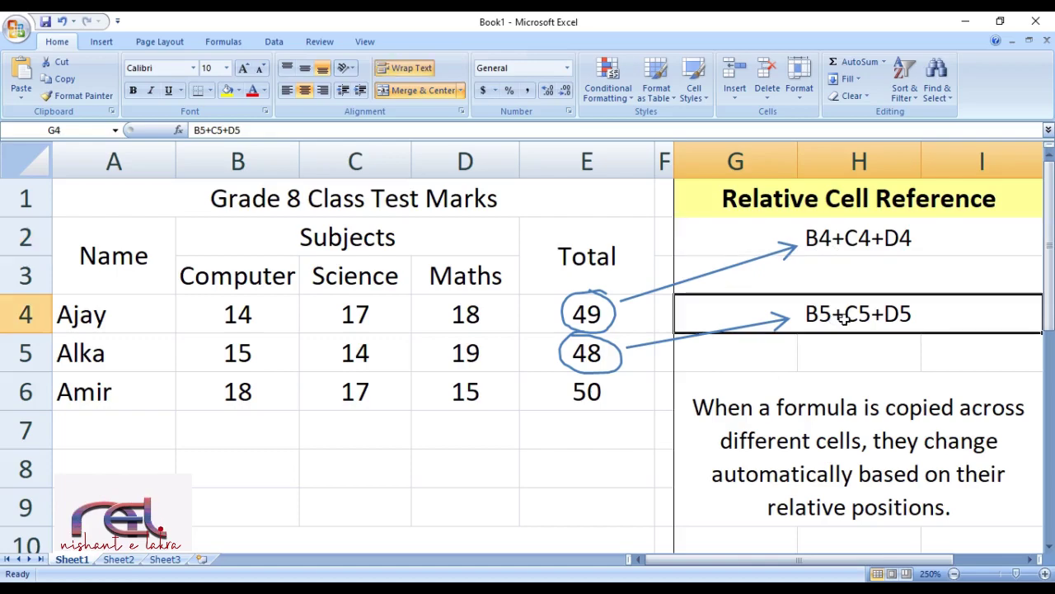
pyautogui.click(949, 448)
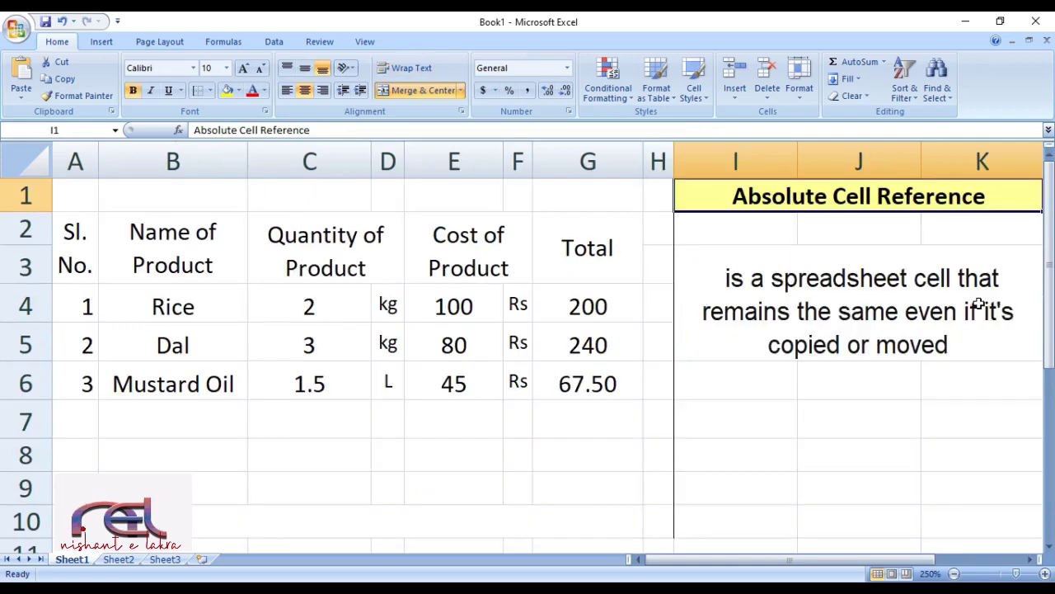
# Review the absolute cell reference definition in merged cell I3 and the product names in B4 to B6.
pyautogui.click(979, 305)
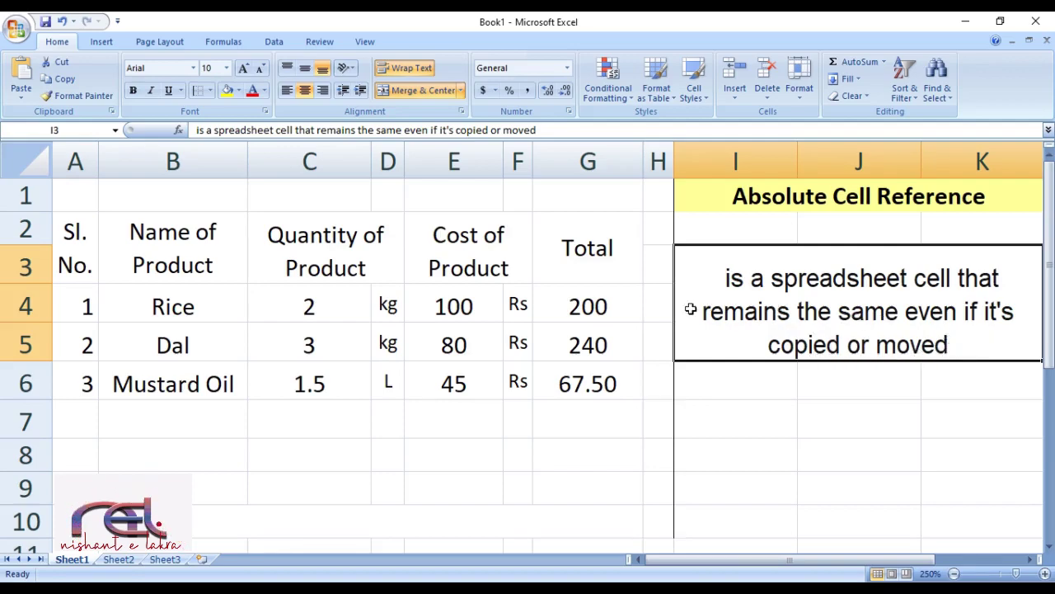
pyautogui.click(634, 310)
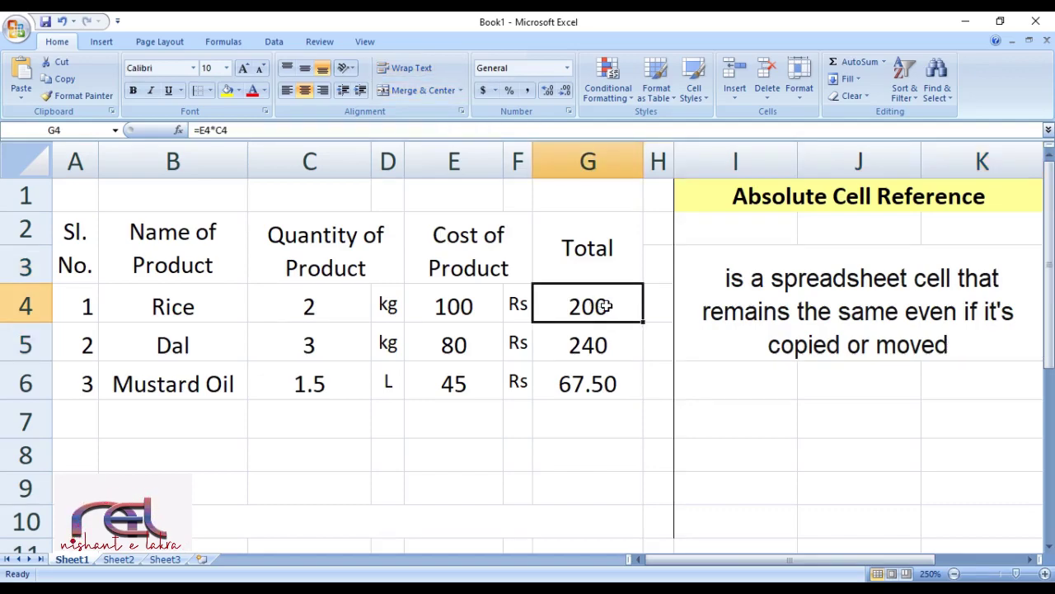
pyautogui.click(208, 302)
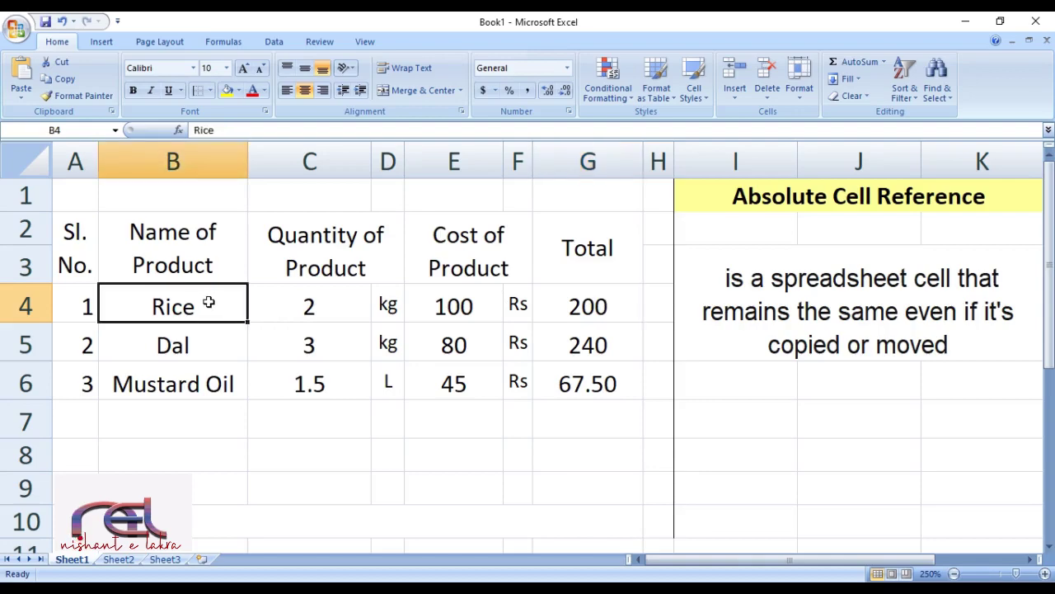
pyautogui.click(207, 348)
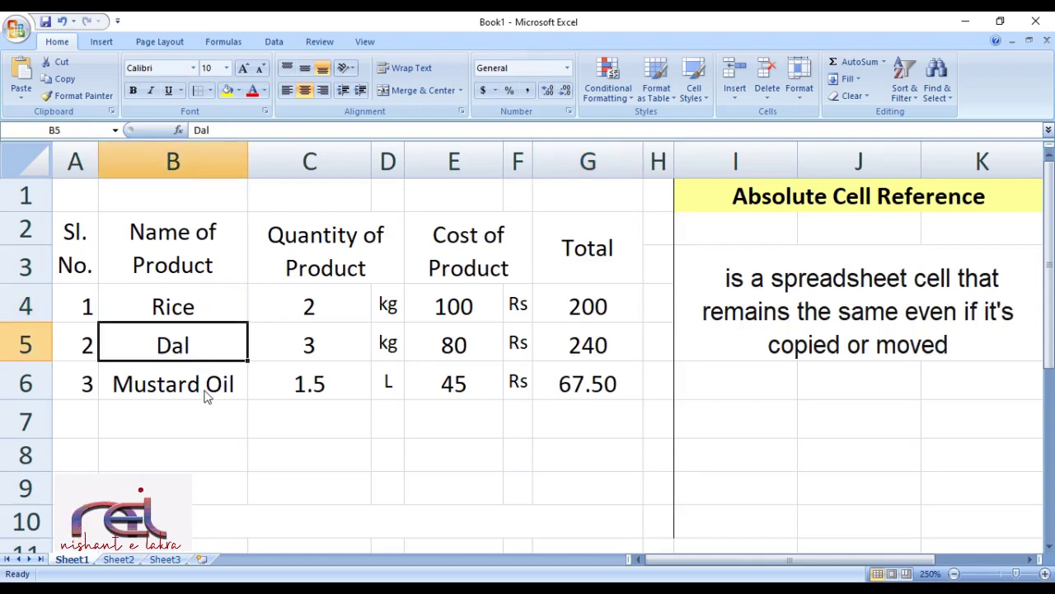
pyautogui.click(206, 385)
# Review the product quantities in C4 to C6 and the product costs in E4 to E6.
pyautogui.click(325, 239)
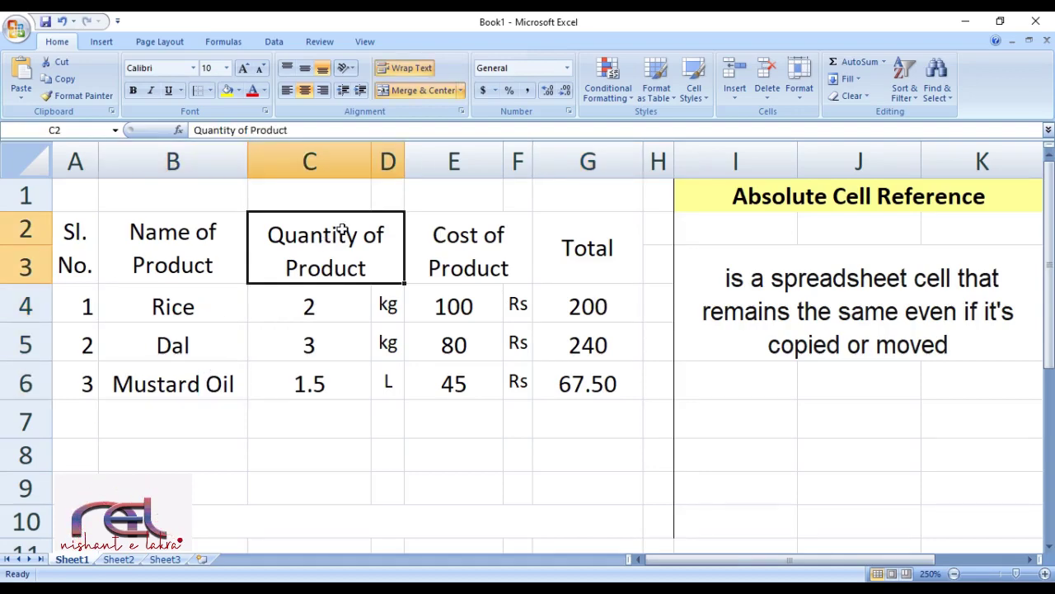
pyautogui.click(351, 307)
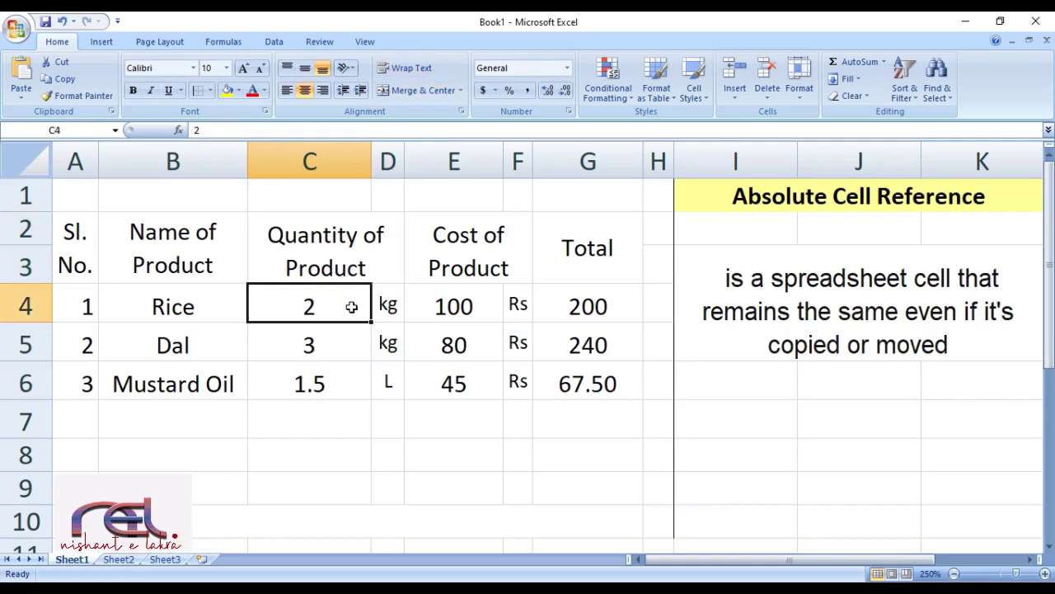
pyautogui.click(322, 347)
pyautogui.click(329, 383)
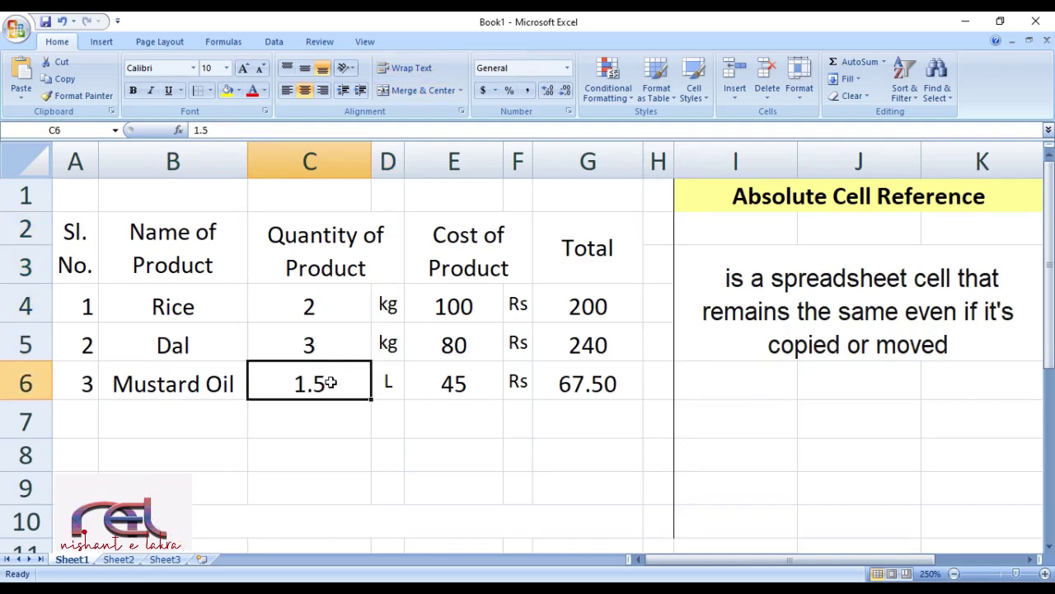
pyautogui.click(466, 239)
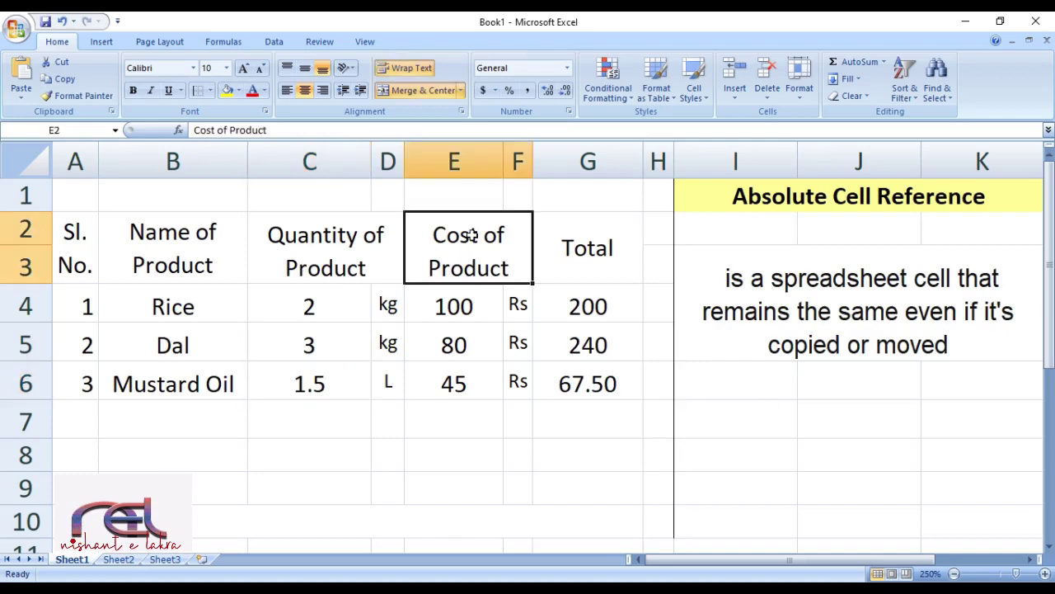
pyautogui.click(469, 311)
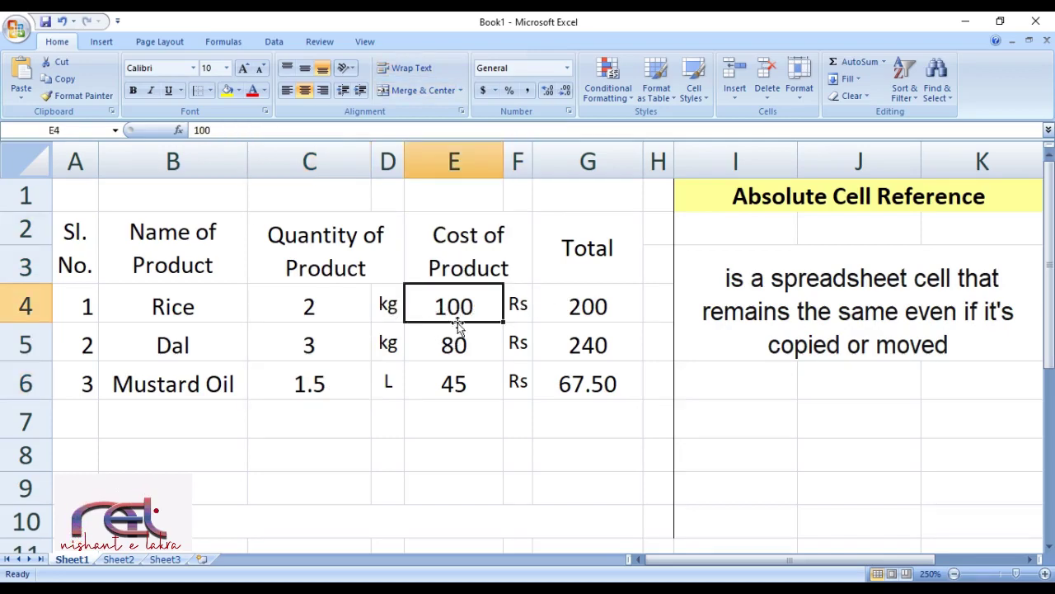
pyautogui.click(455, 346)
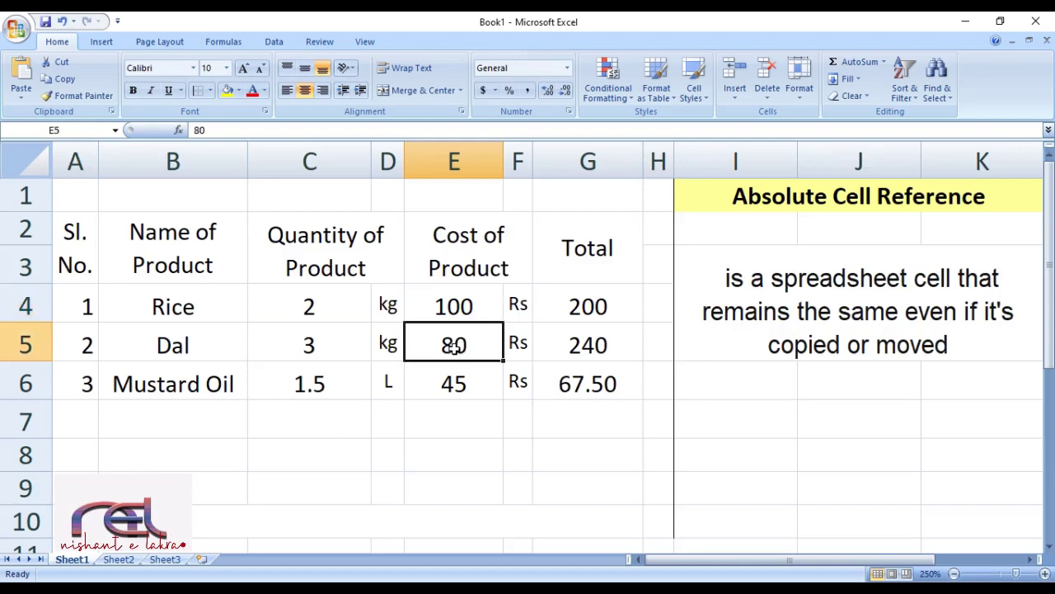
pyautogui.click(458, 384)
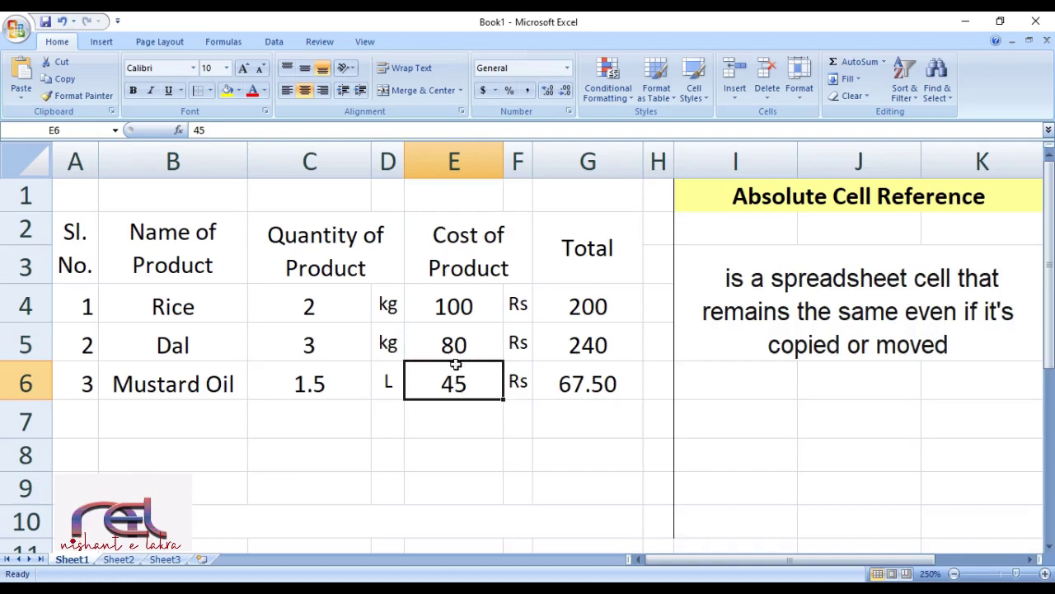
# Examine the formula behind the Rice total in cell G4 and keep it as it is.
pyautogui.click(584, 250)
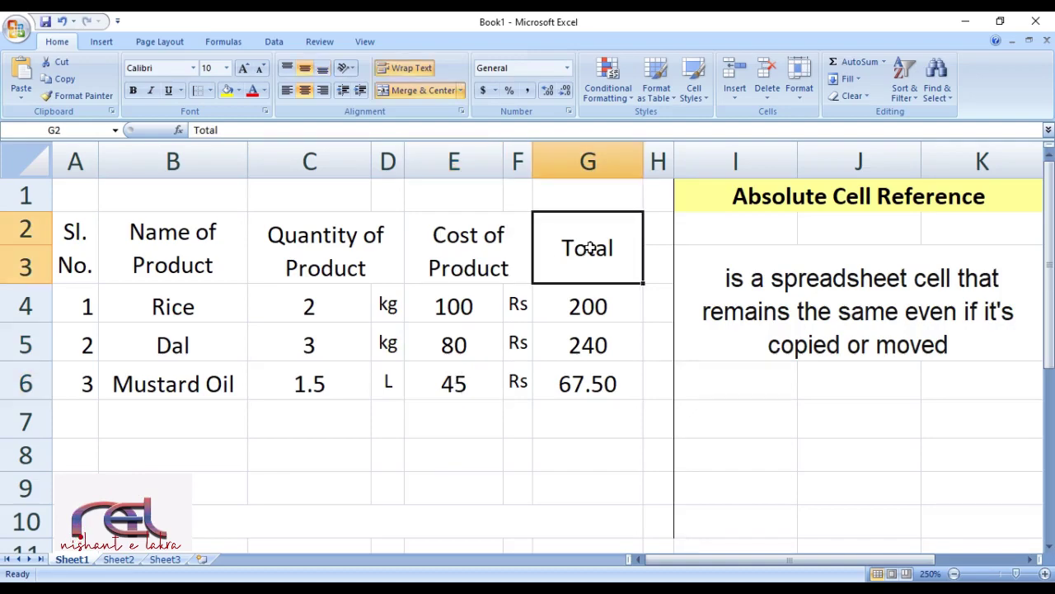
pyautogui.click(587, 311)
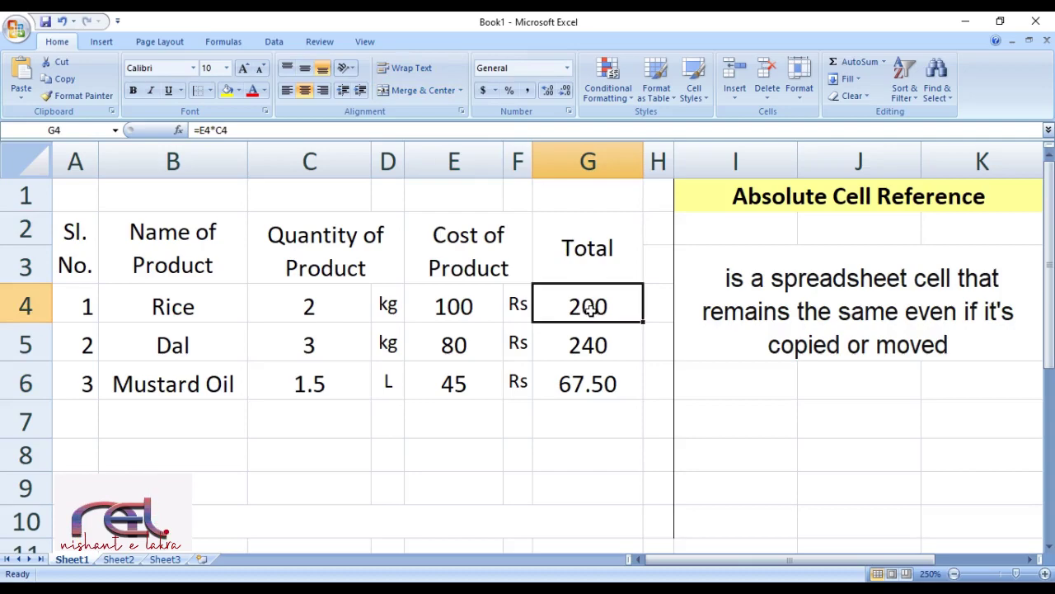
pyautogui.press('F2')
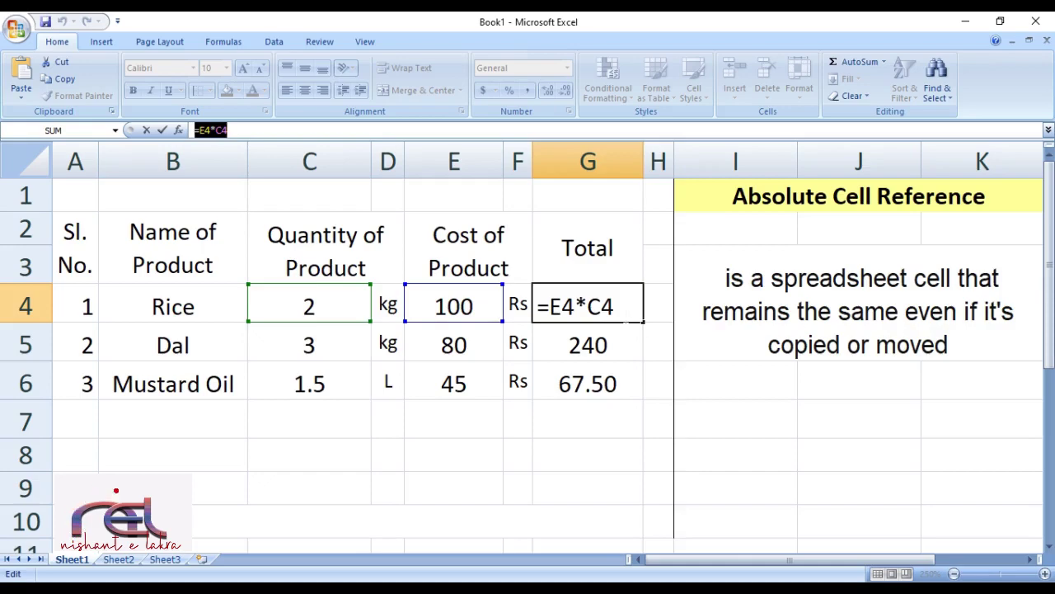
pyautogui.hotkey('ctrl', 'Return')
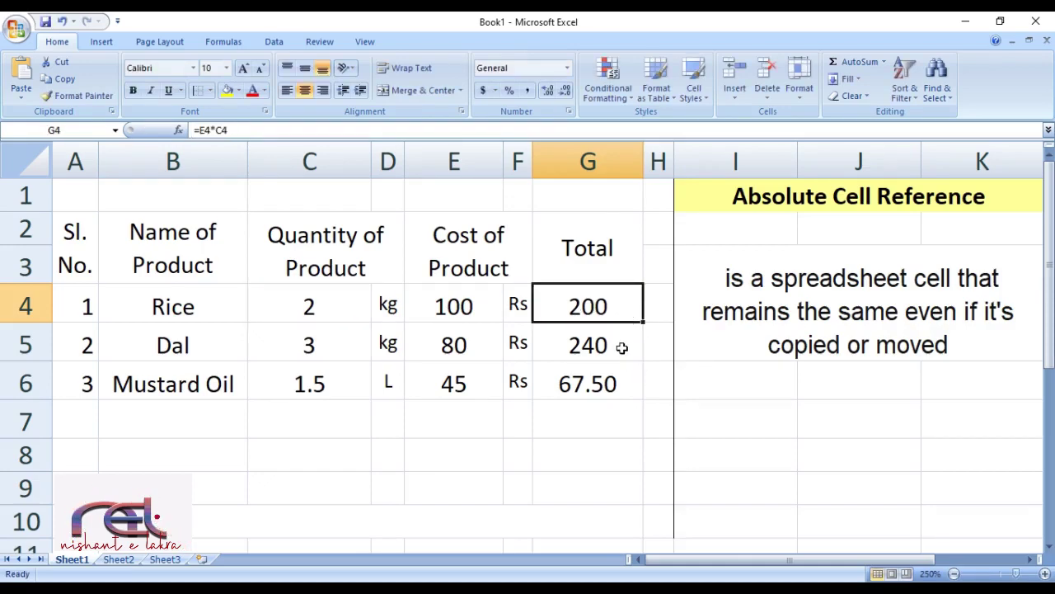
# Examine the Dal total's formula in cell G5 against its source cells E5 and C5, leaving it unedited.
pyautogui.click(620, 346)
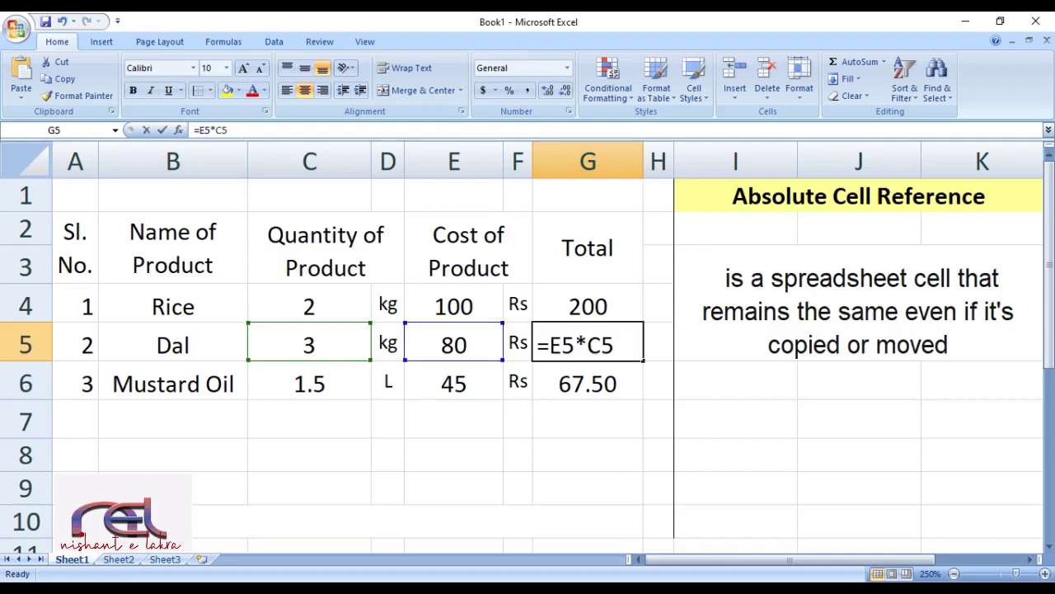
pyautogui.press('F2')
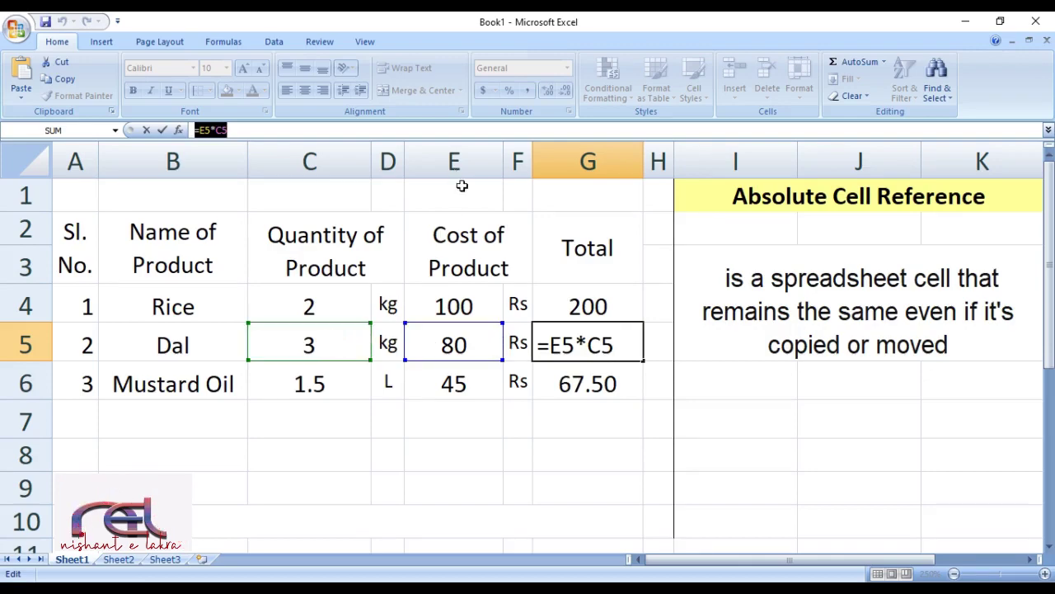
pyautogui.click(452, 345)
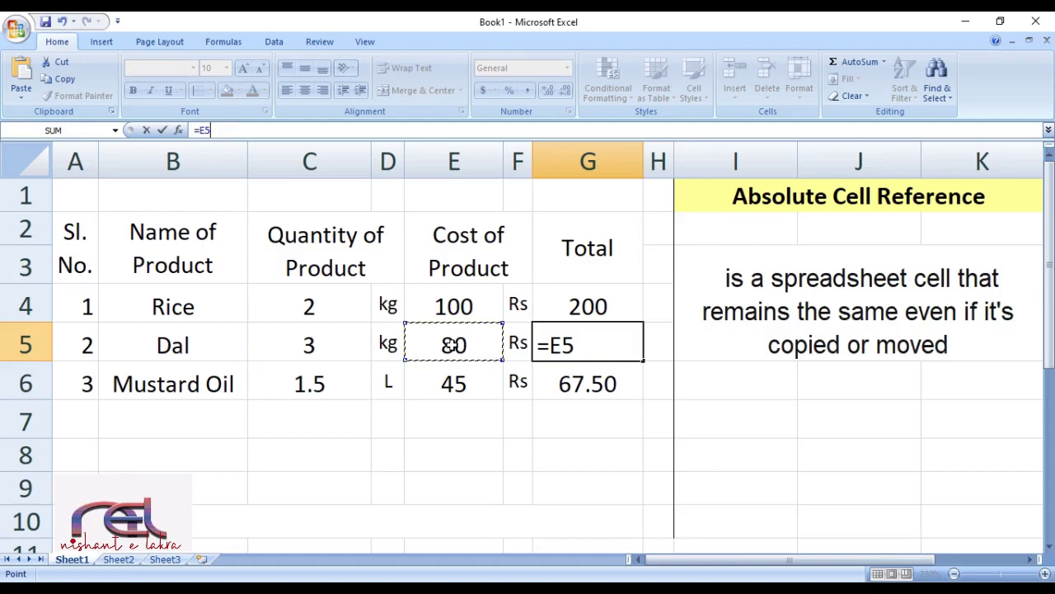
pyautogui.press('Escape')
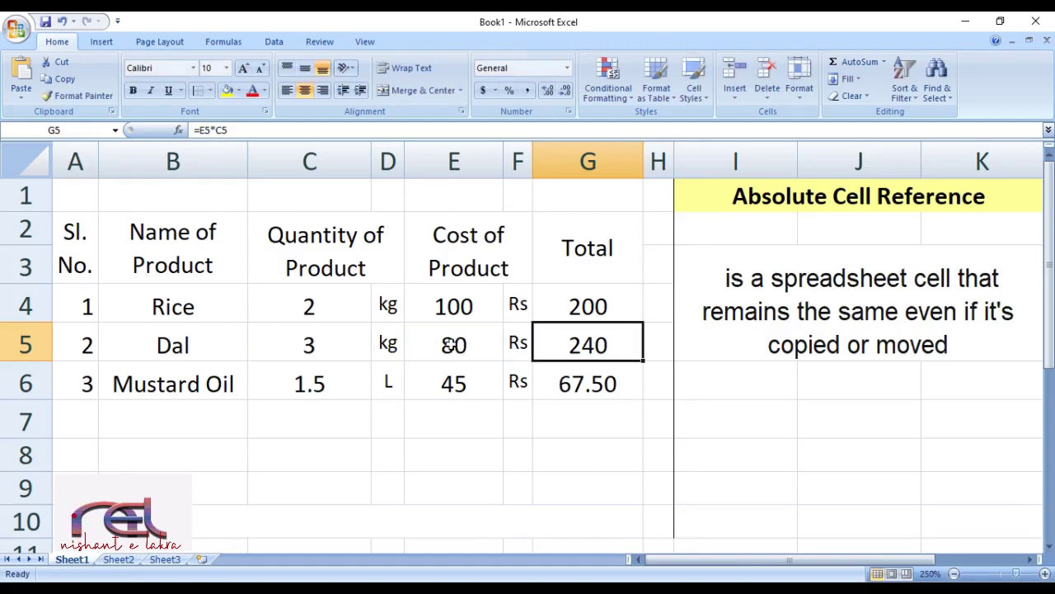
pyautogui.click(453, 345)
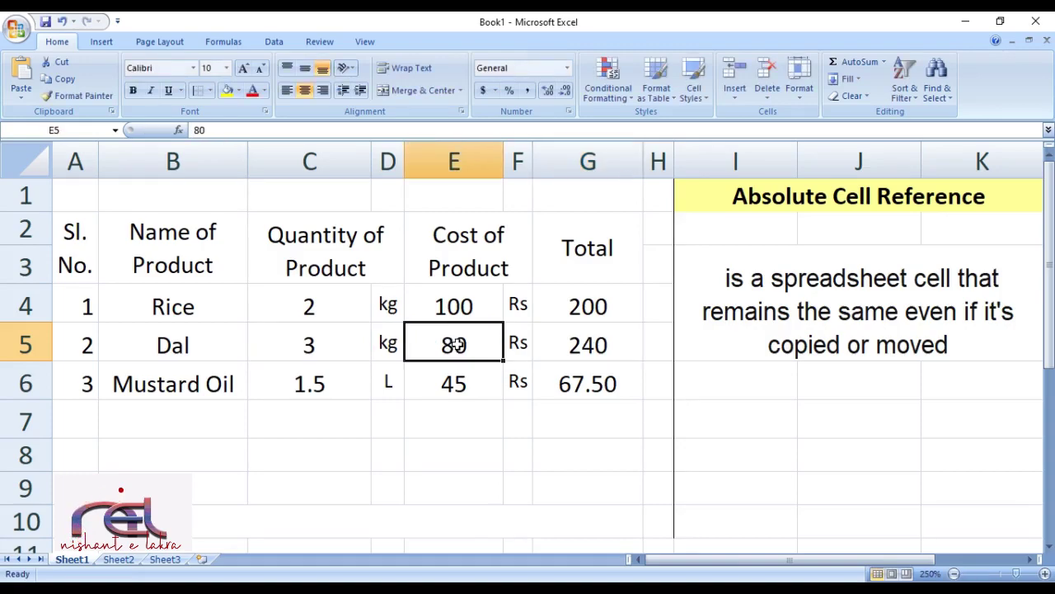
pyautogui.click(313, 345)
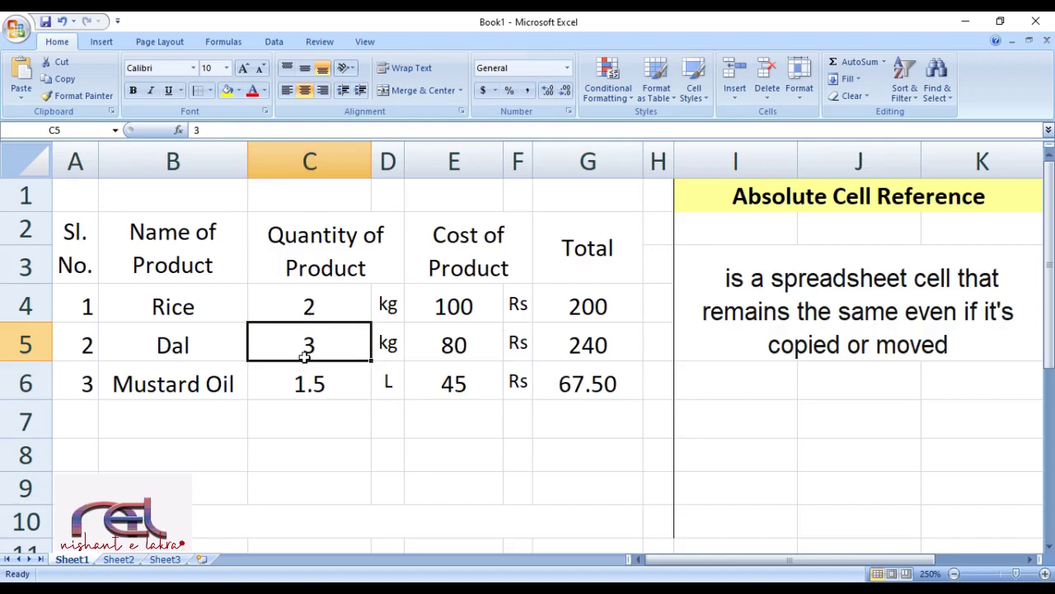
pyautogui.click(586, 350)
pyautogui.moveTo(229, 130); pyautogui.dragTo(181, 134)
pyautogui.press('Escape')
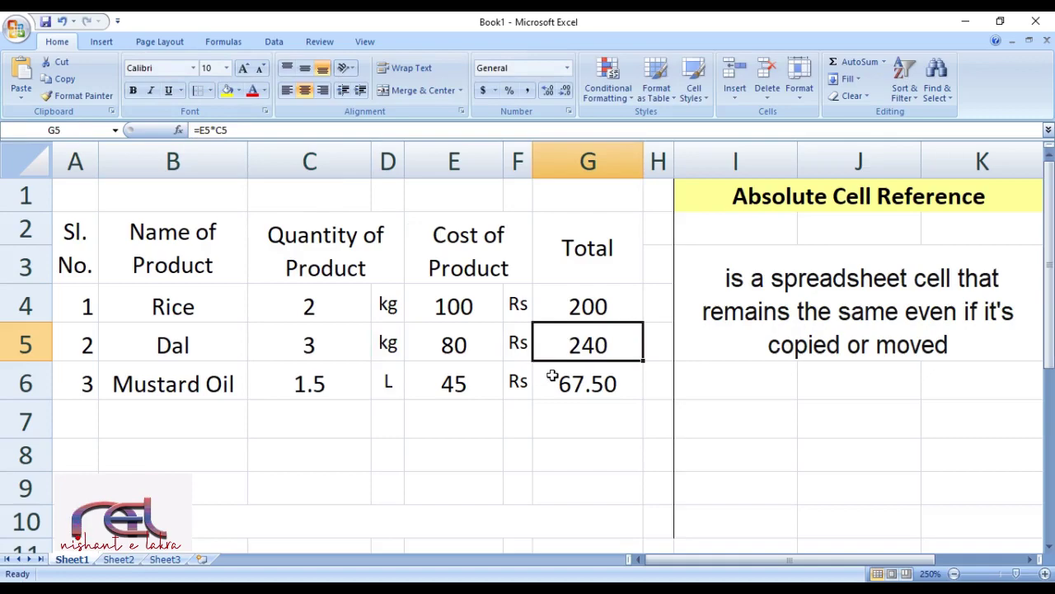
# Examine the Mustard Oil total's formula in cell G6 against its source cells E6 and C6, leaving it unedited.
pyautogui.click(573, 387)
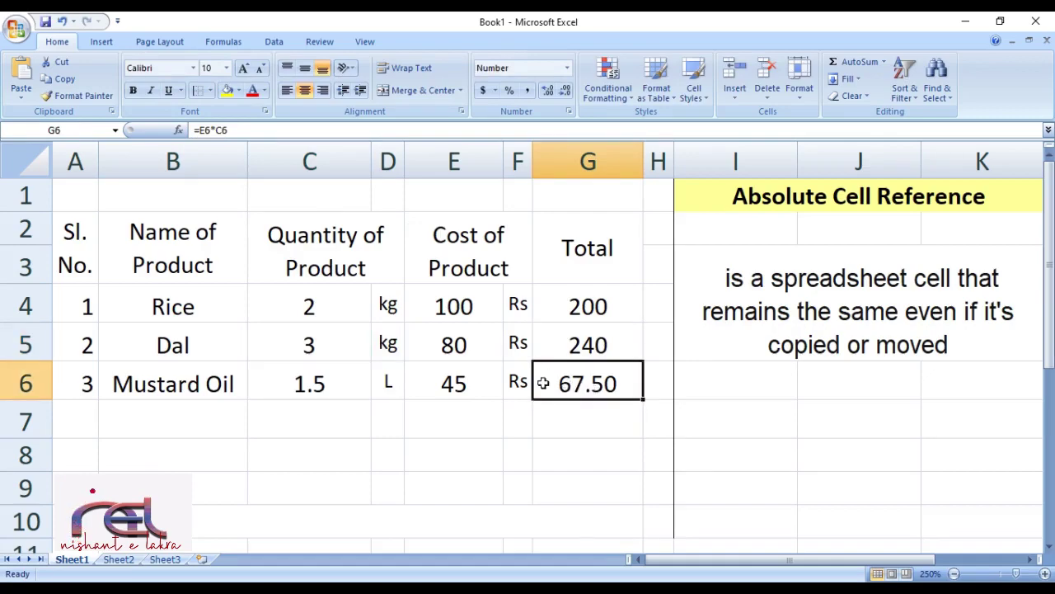
pyautogui.click(462, 382)
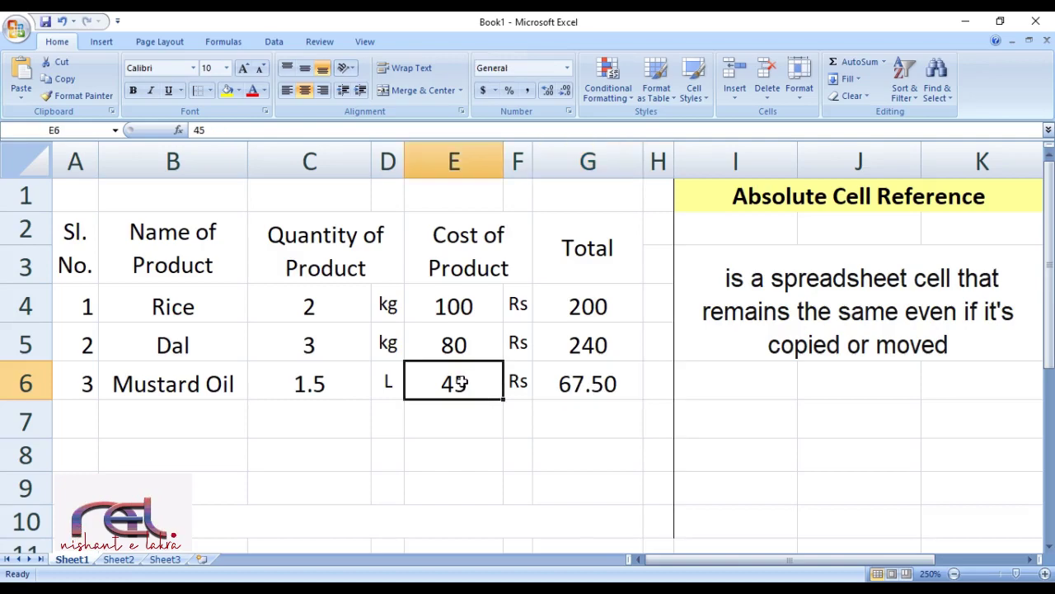
pyautogui.click(598, 384)
pyautogui.press('F2')
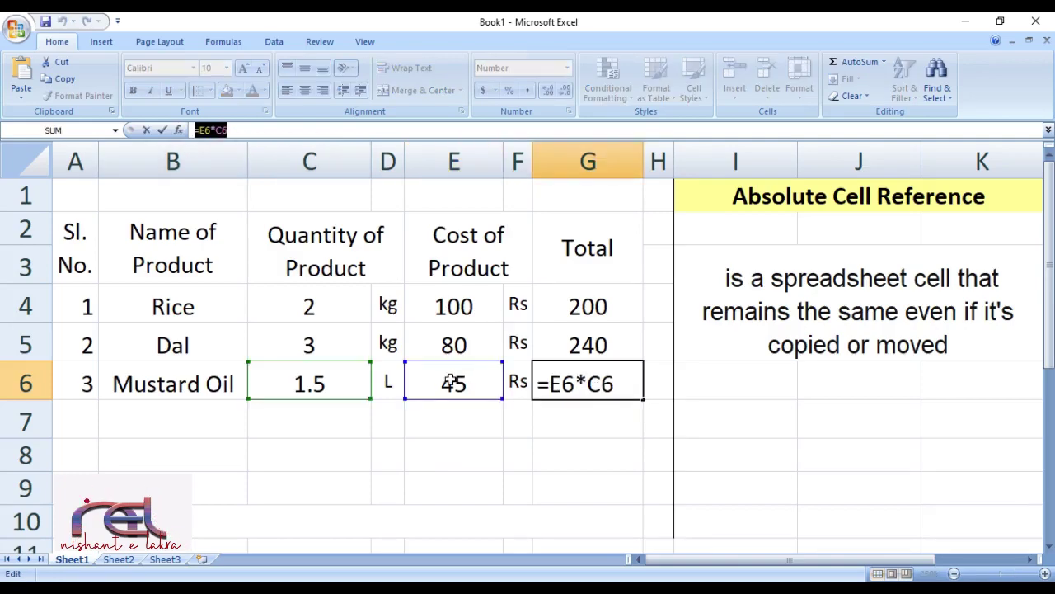
pyautogui.press('Escape')
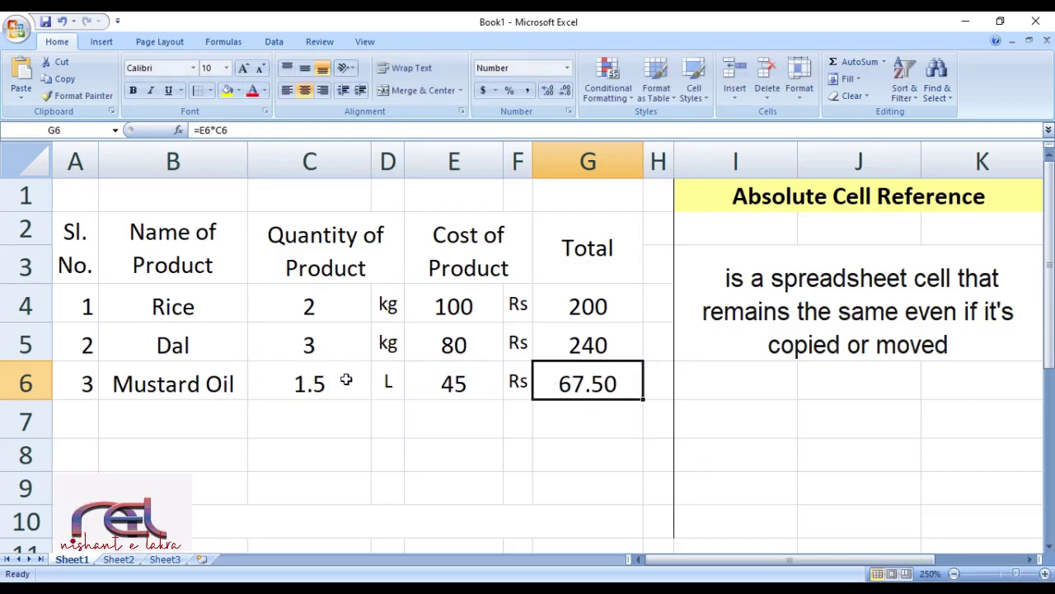
pyautogui.click(466, 381)
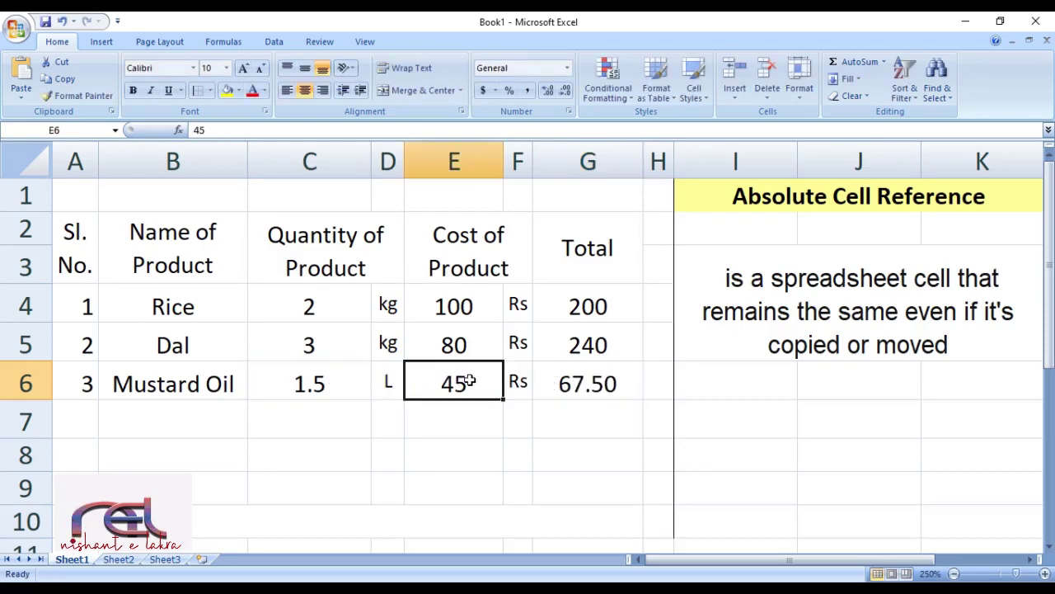
pyautogui.click(331, 382)
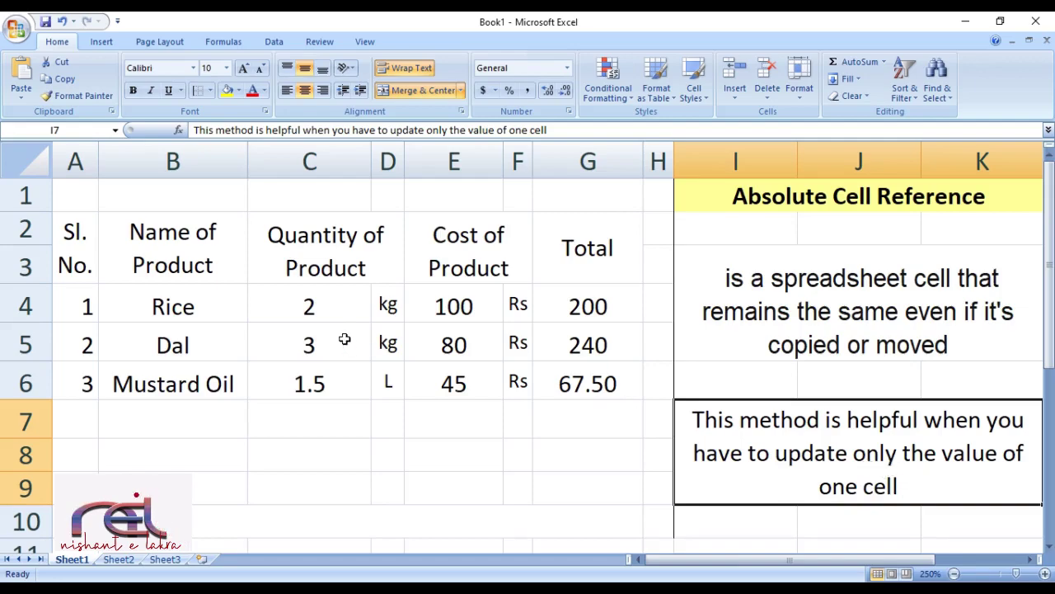
# Set the Rice quantity in cell C4 to 3 and check the recalculated total in G4.
pyautogui.click(334, 311)
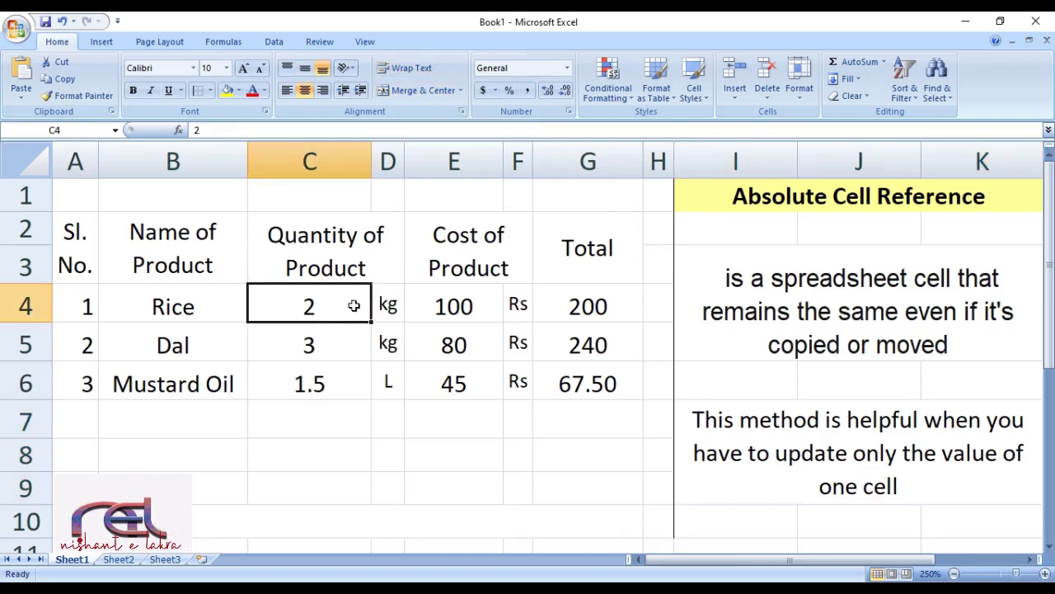
pyautogui.click(587, 306)
pyautogui.click(317, 308)
pyautogui.click(443, 309)
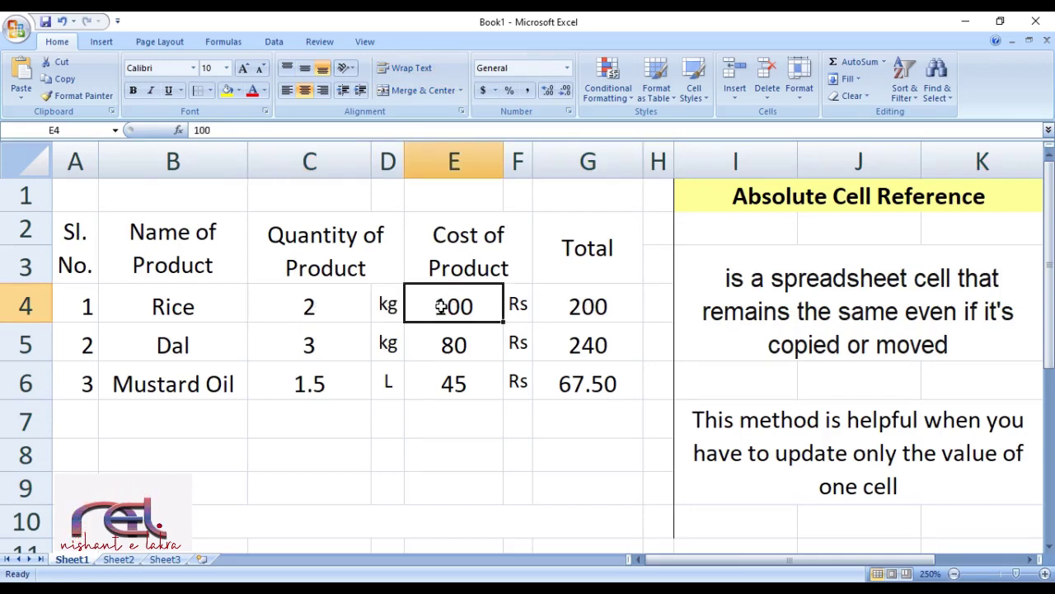
pyautogui.click(320, 312)
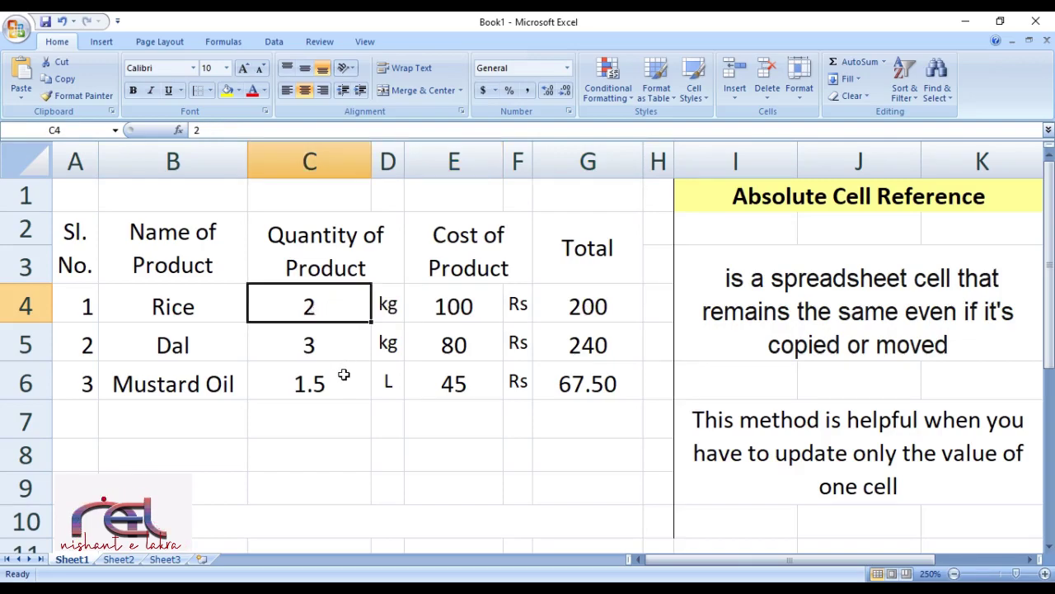
pyautogui.write('3')
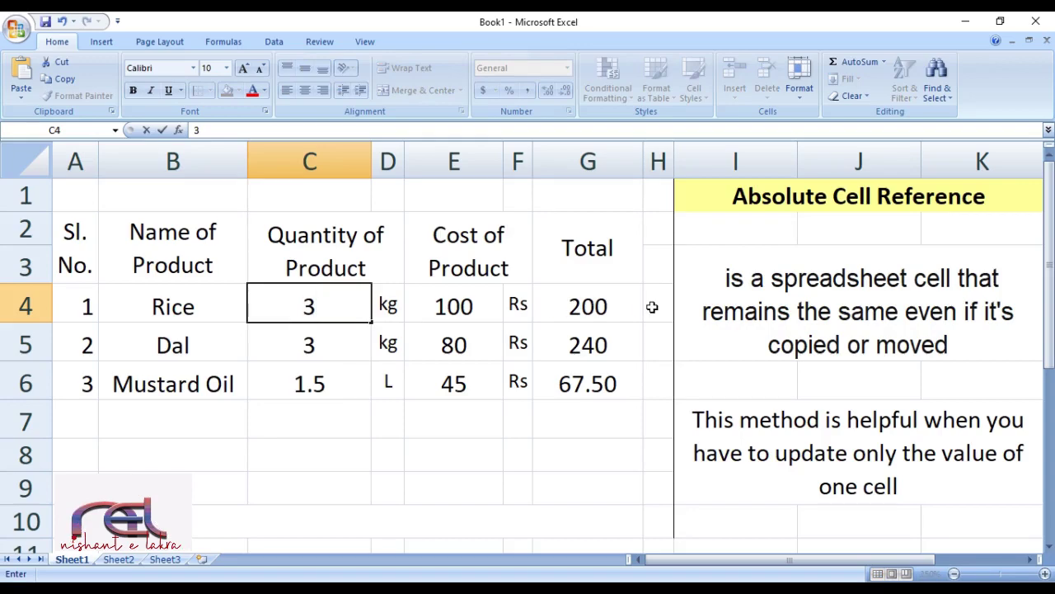
pyautogui.press('Return')
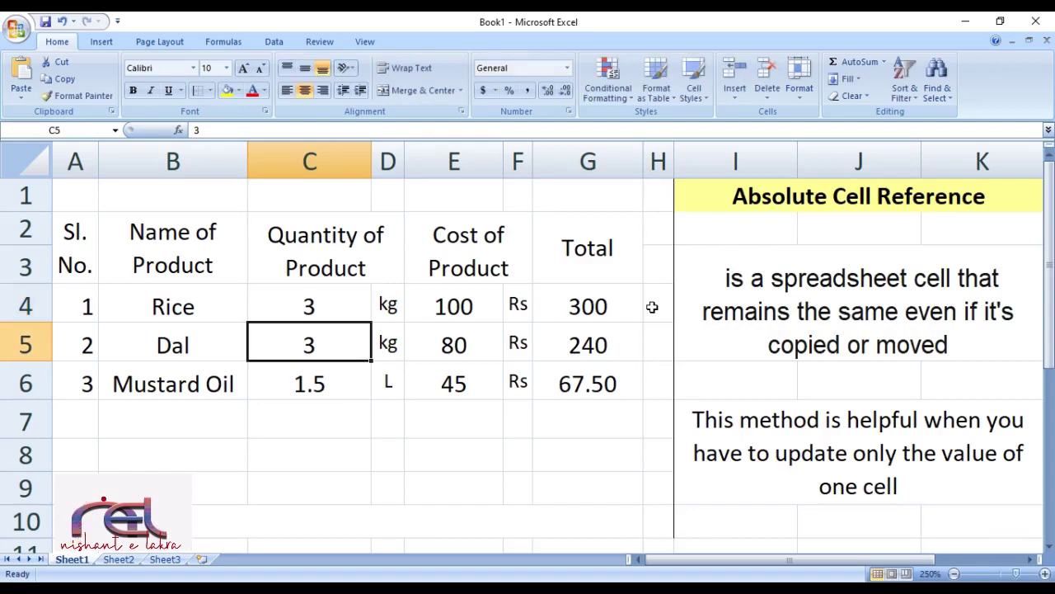
pyautogui.click(628, 307)
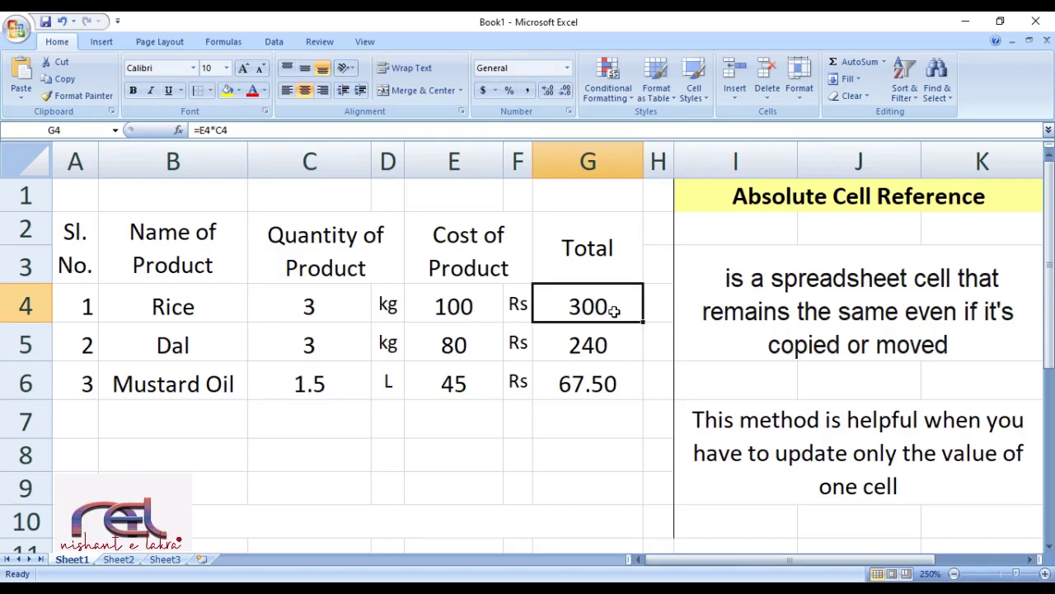
# Set the Rice quantity in cell C4 to 4.5 and check the total in G4 against its source cells E4 and C4.
pyautogui.click(328, 315)
pyautogui.write('4.5')
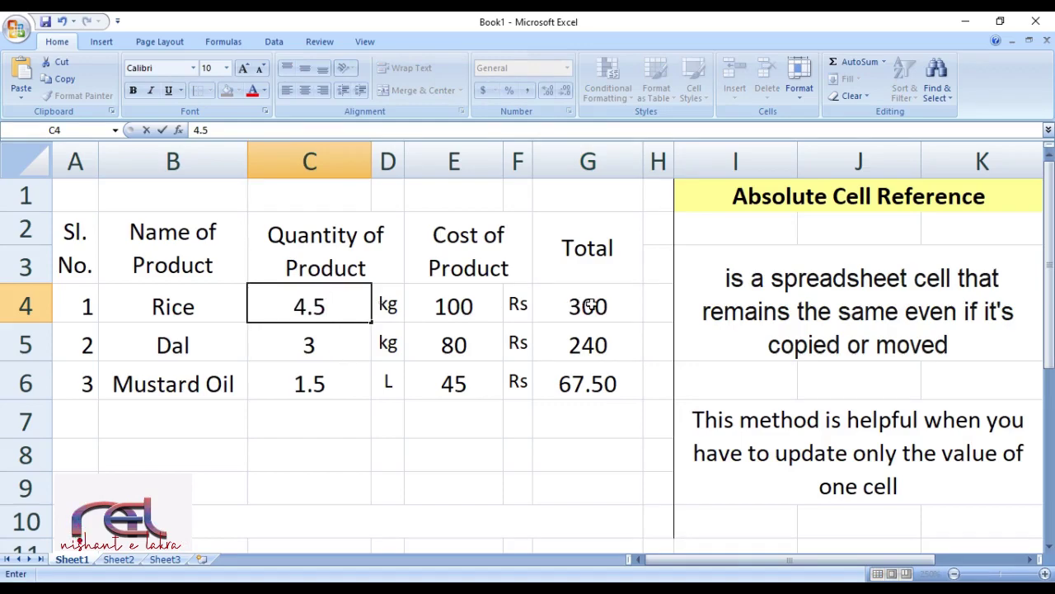
pyautogui.press('Return')
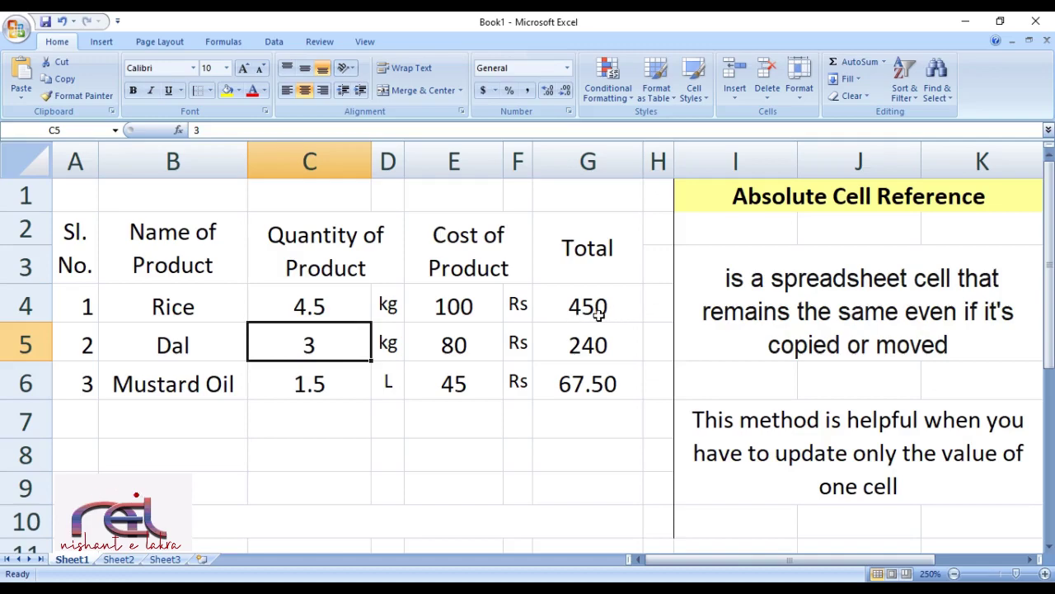
pyautogui.click(633, 318)
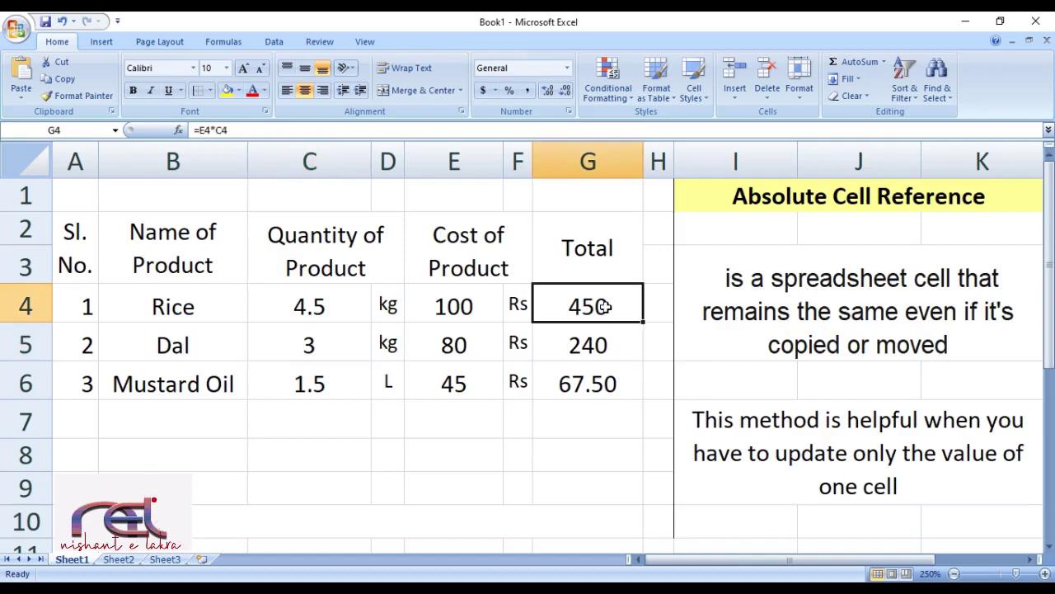
pyautogui.click(465, 307)
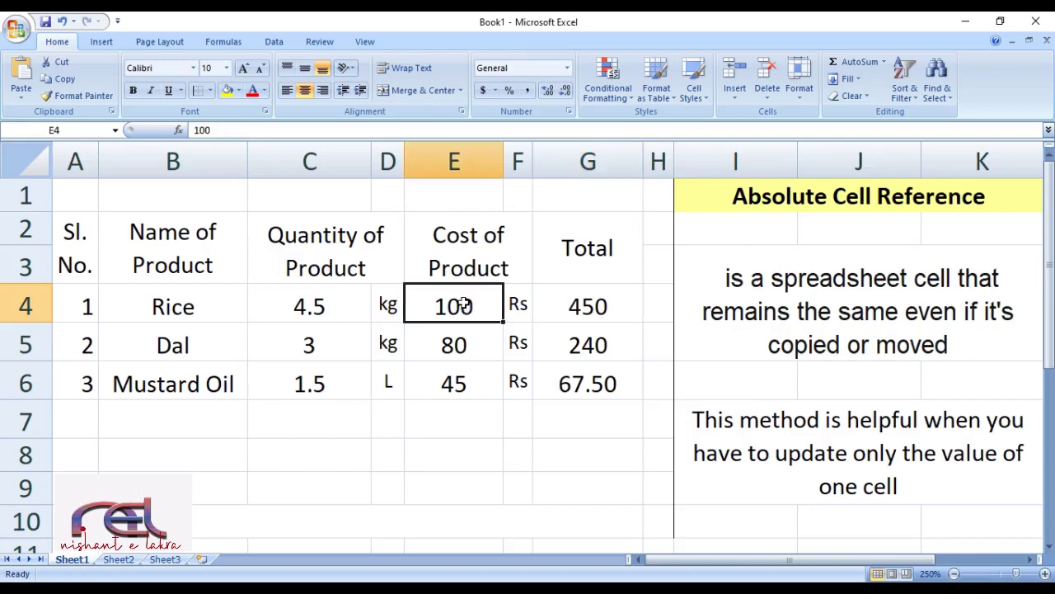
pyautogui.click(321, 309)
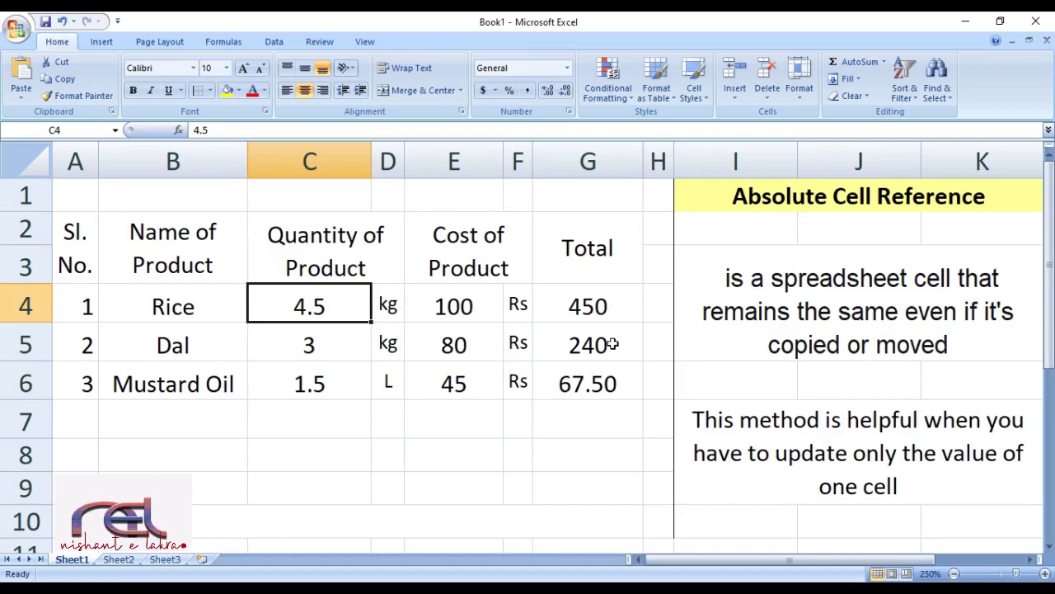
# Examine the sports fee table's column headings, the Sports fee label and the rows for Class 5 to Class 8.
pyautogui.click(746, 430)
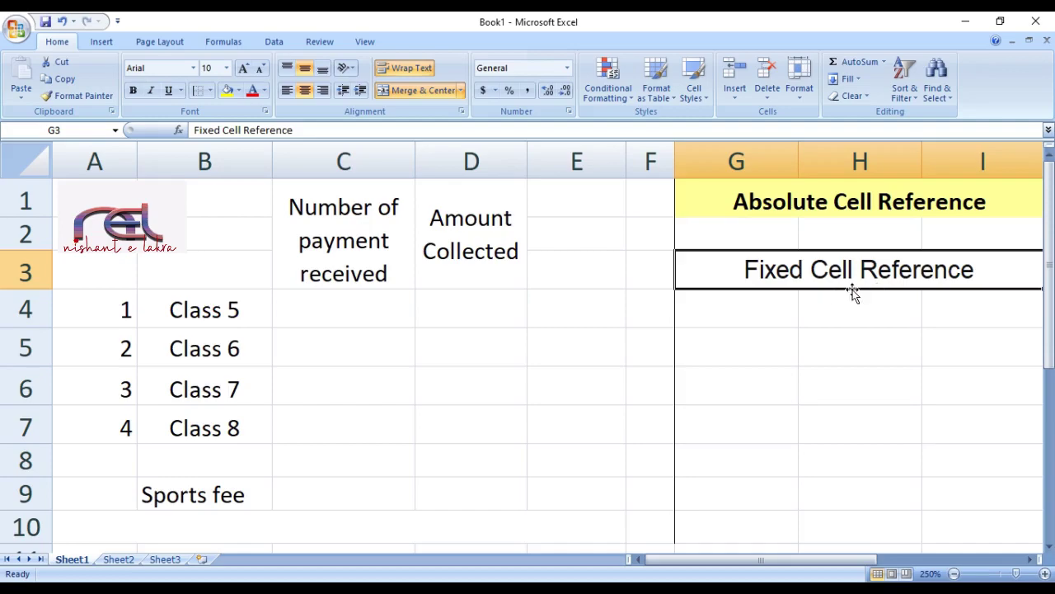
pyautogui.click(355, 237)
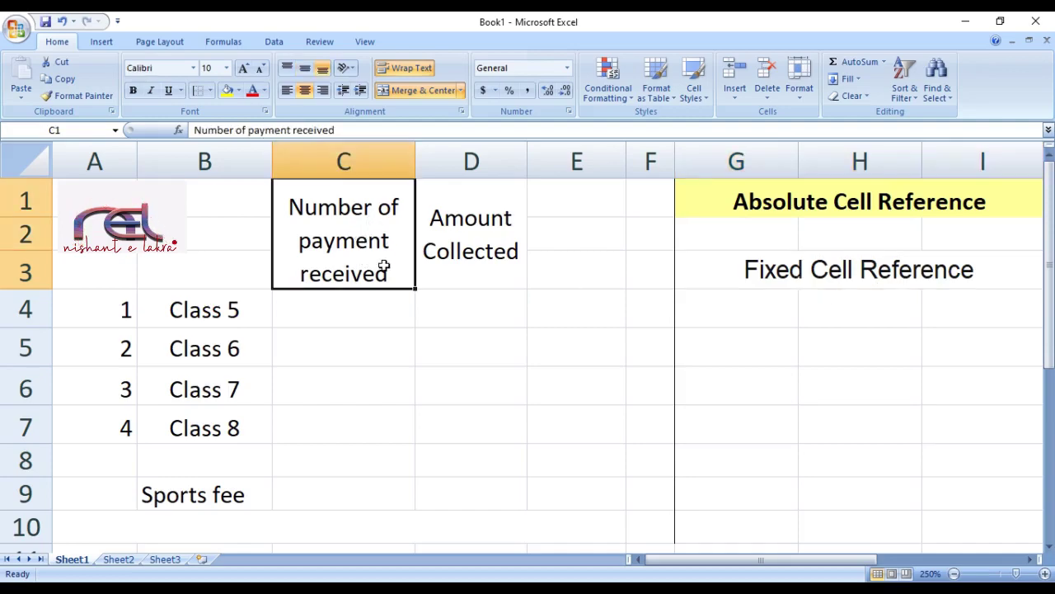
pyautogui.click(437, 252)
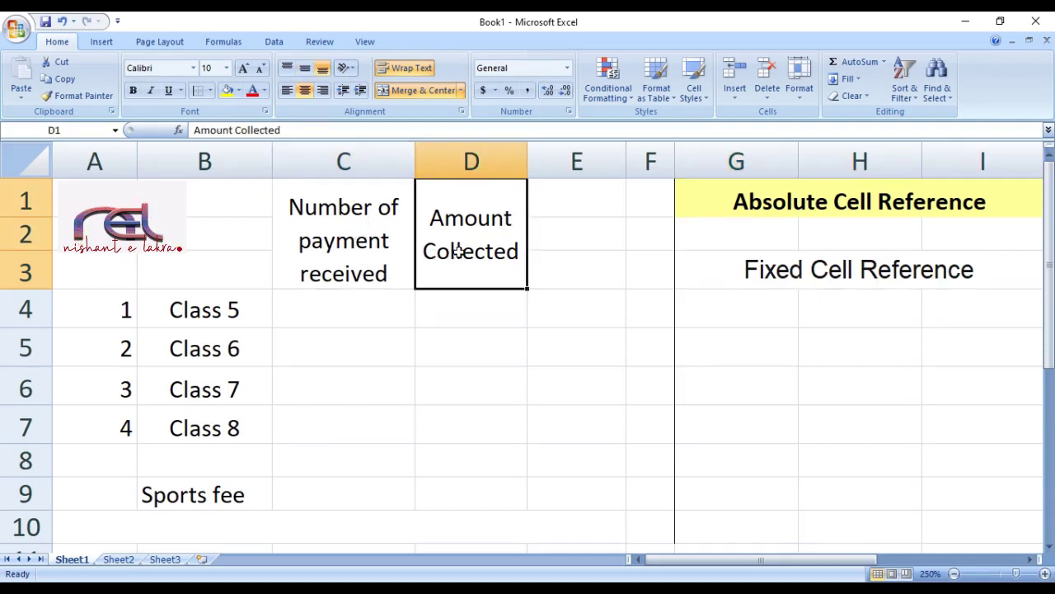
pyautogui.click(212, 497)
pyautogui.click(247, 318)
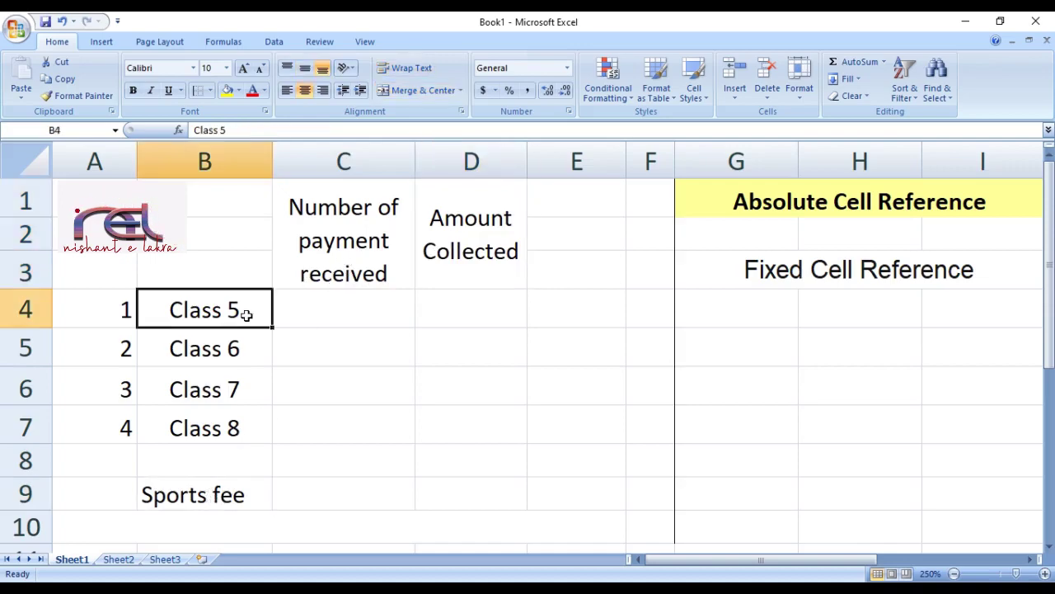
pyautogui.click(239, 343)
pyautogui.click(240, 383)
pyautogui.click(248, 427)
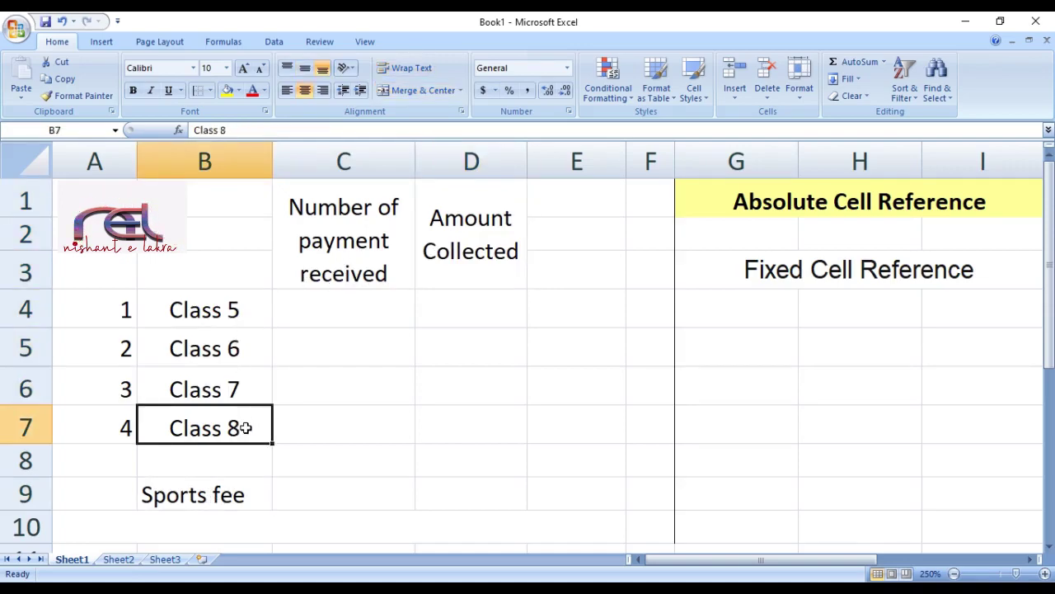
# Enter 75 as the sports fee in cell C9.
pyautogui.click(315, 496)
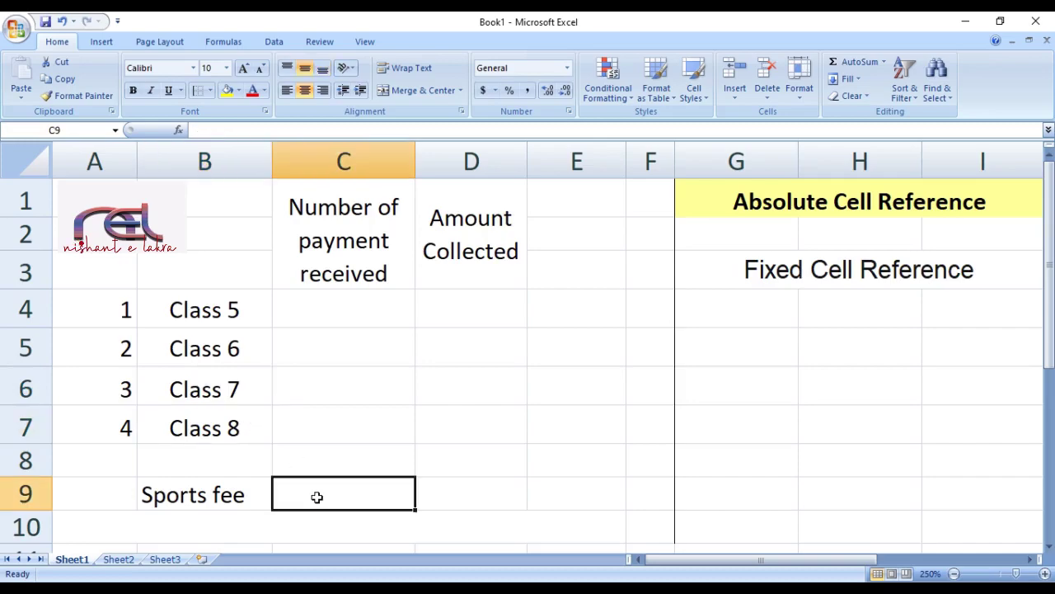
pyautogui.write('75')
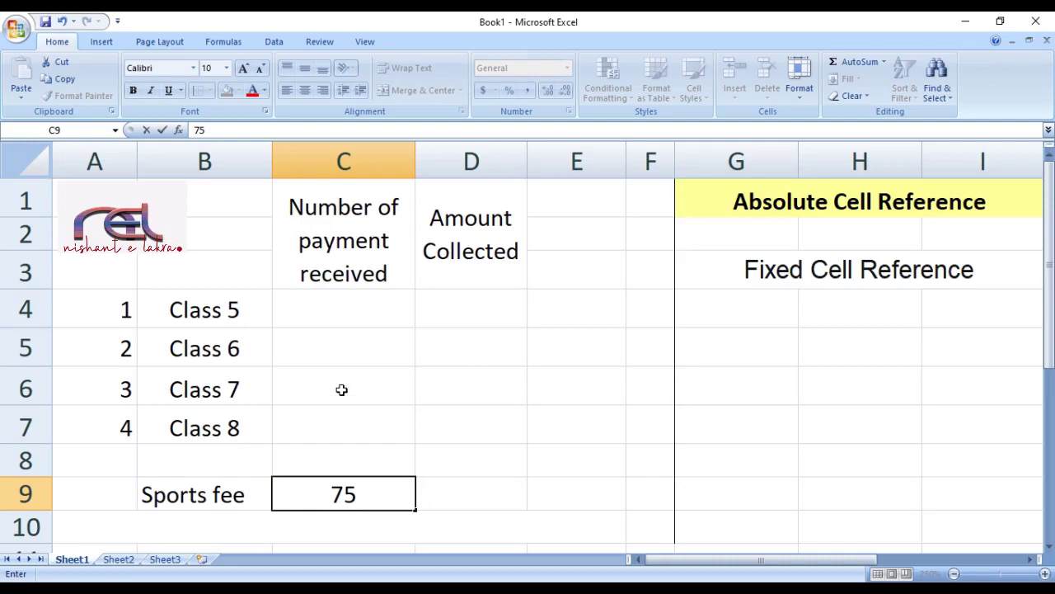
pyautogui.click(358, 304)
# Build a formula in the Class 5 Amount Collected cell D4 that multiplies C4 by the sports fee, =C4*C9.
pyautogui.click(460, 231)
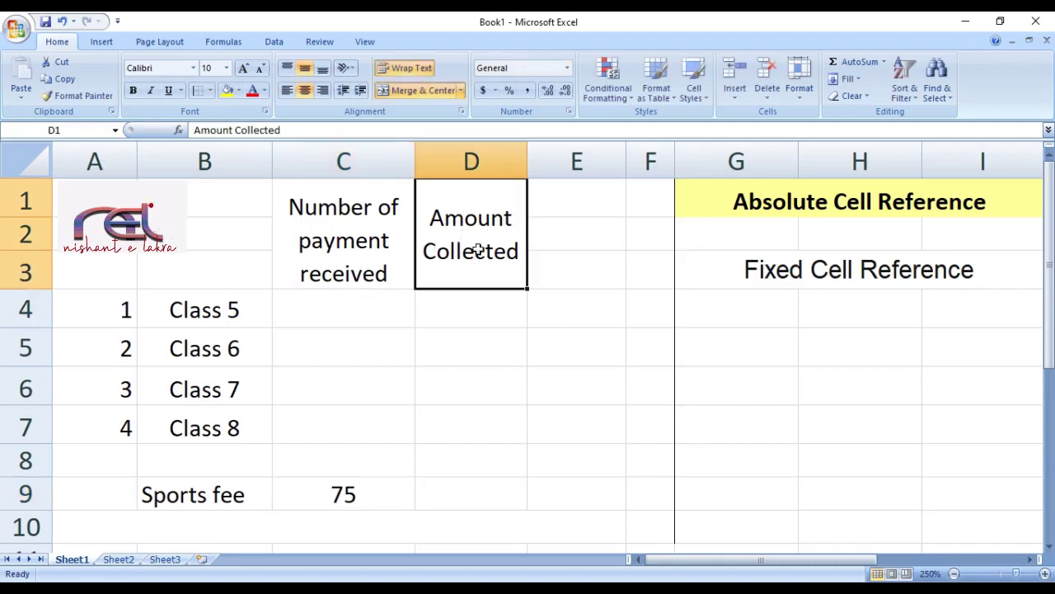
pyautogui.click(475, 320)
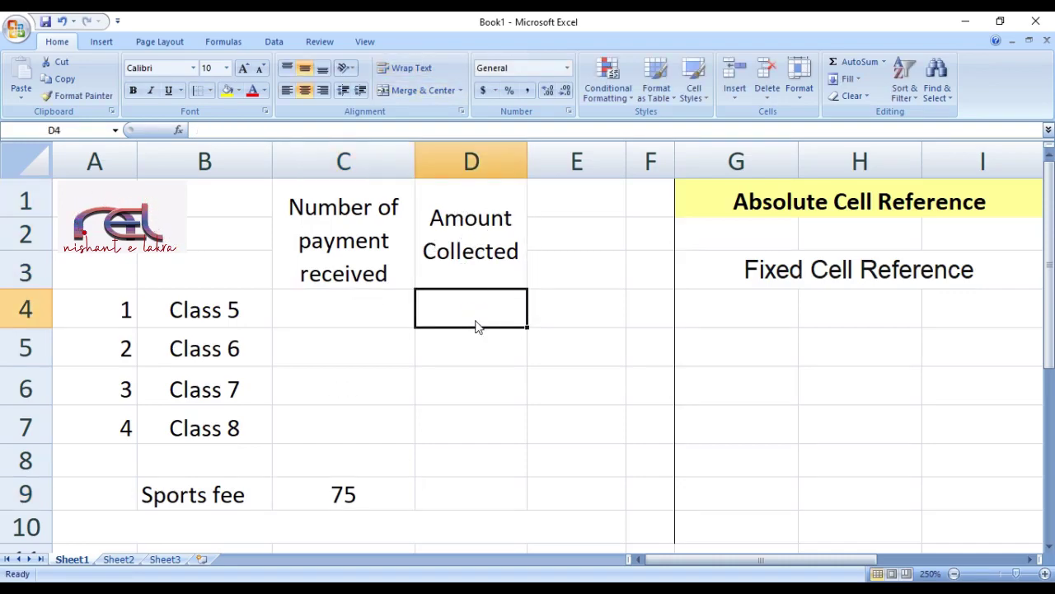
pyautogui.write('=')
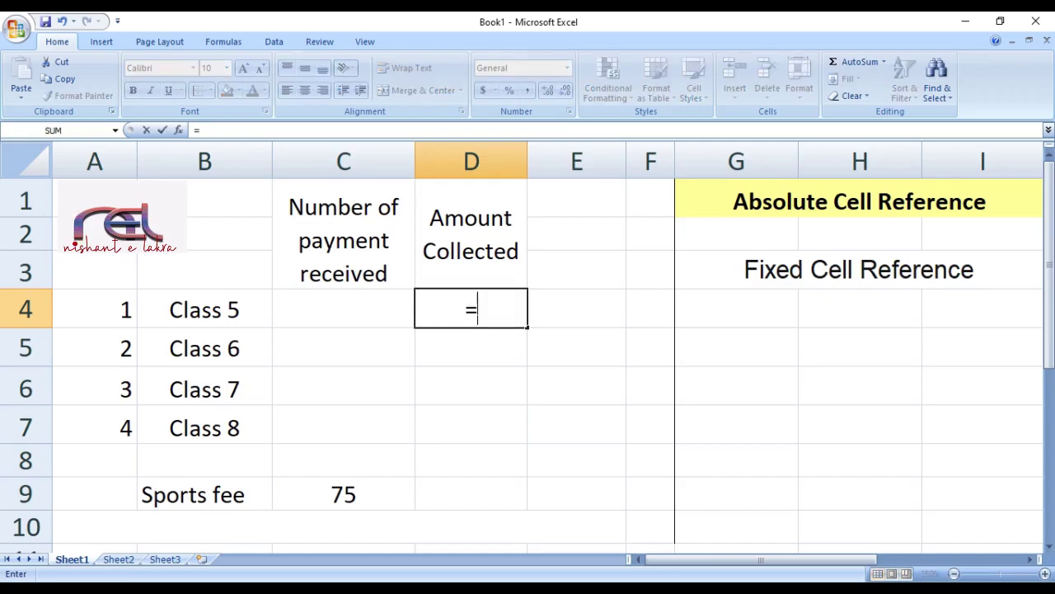
pyautogui.click(352, 308)
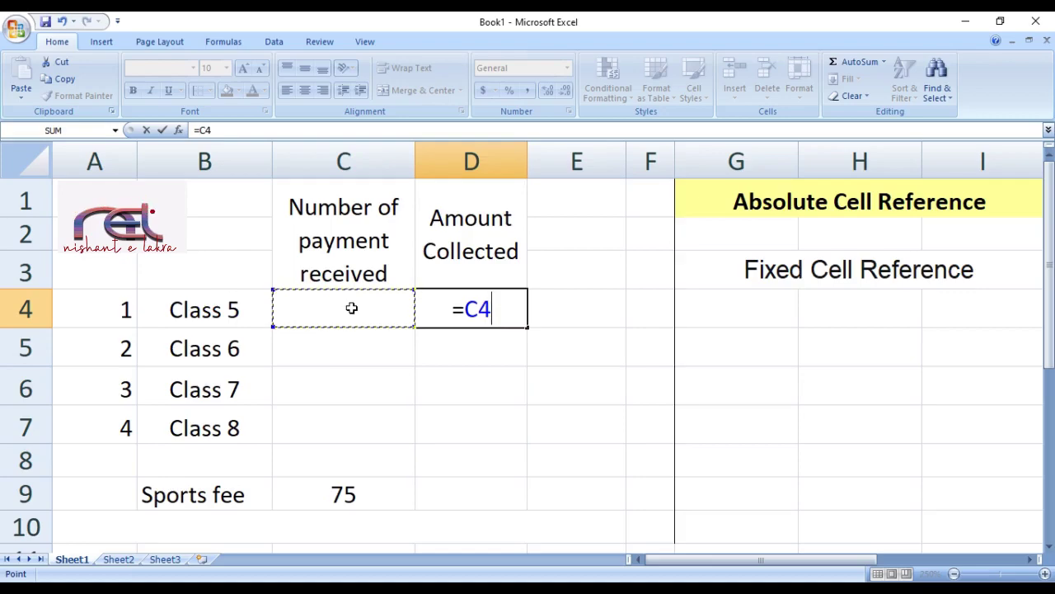
pyautogui.write('*')
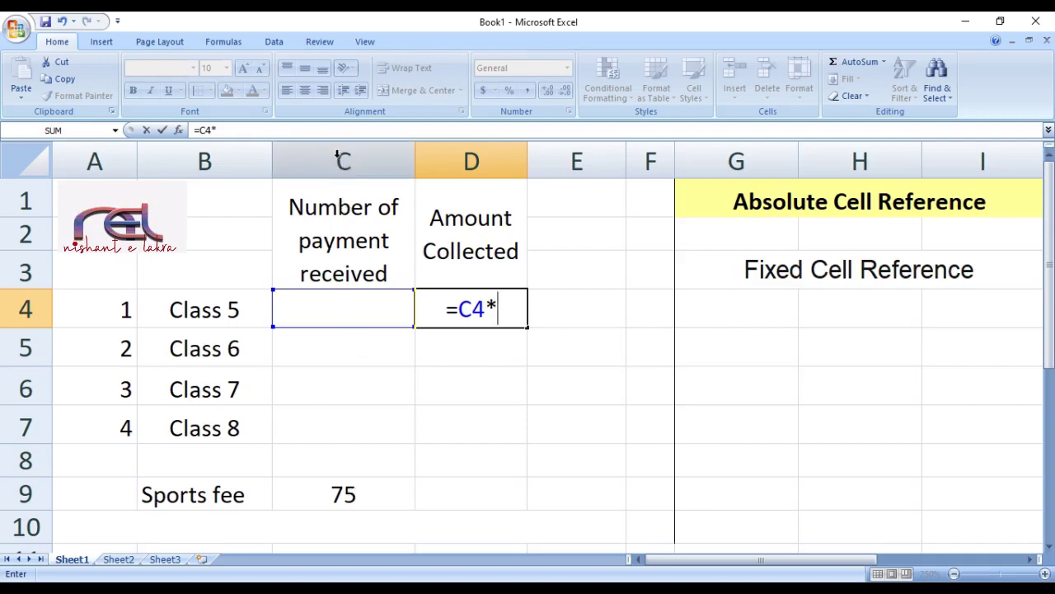
pyautogui.click(325, 495)
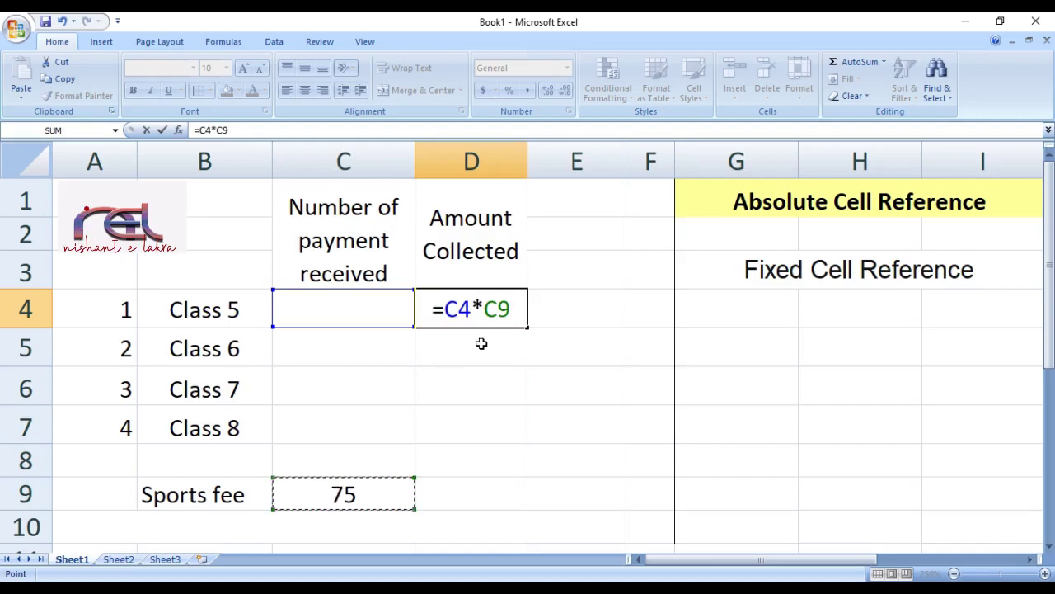
# Make the sports fee reference in D4 absolute, giving =C4*$C$9, and fill the formula down through D7.
pyautogui.press('F2')
pyautogui.press('Left')
pyautogui.press('Left')
pyautogui.write('$C')
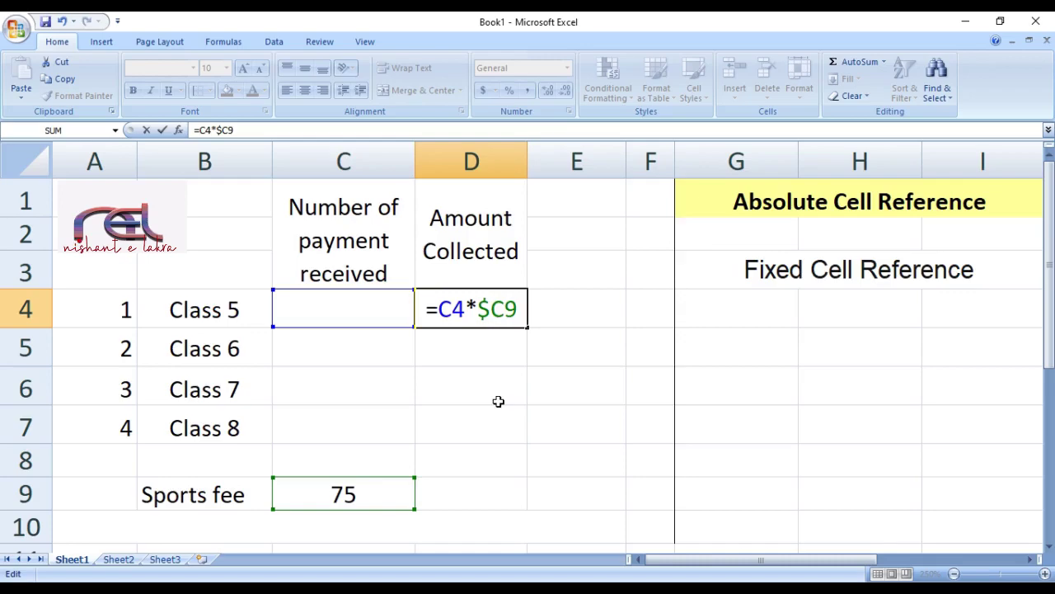
pyautogui.write('$')
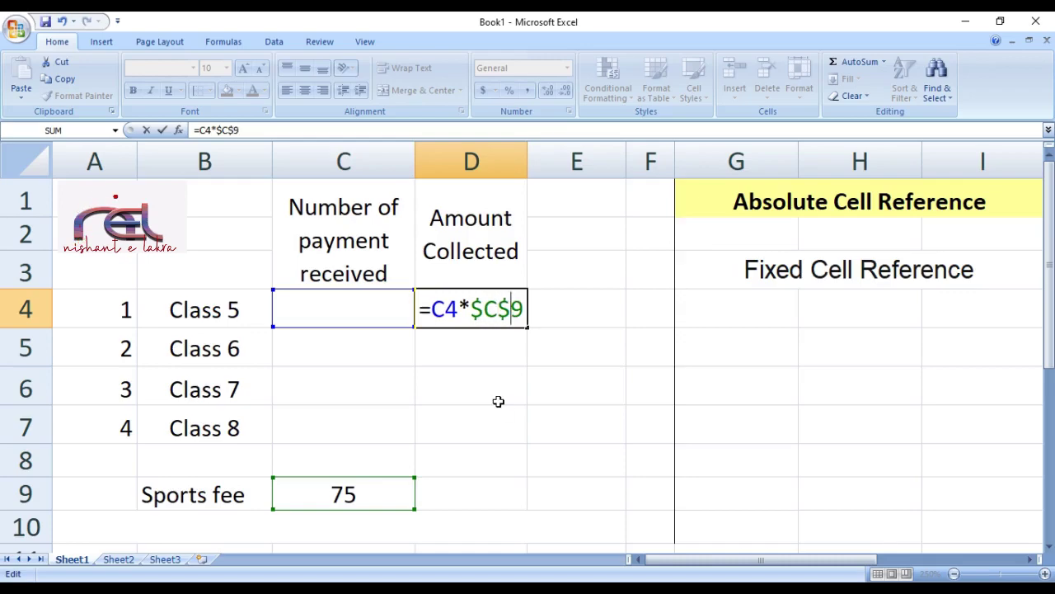
pyautogui.press('Return')
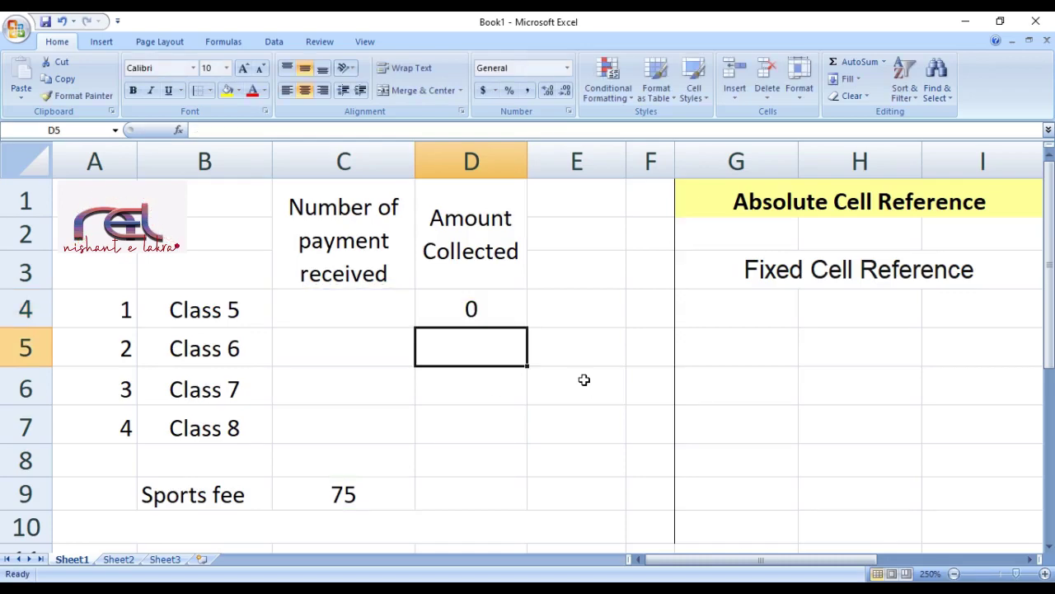
pyautogui.click(464, 311)
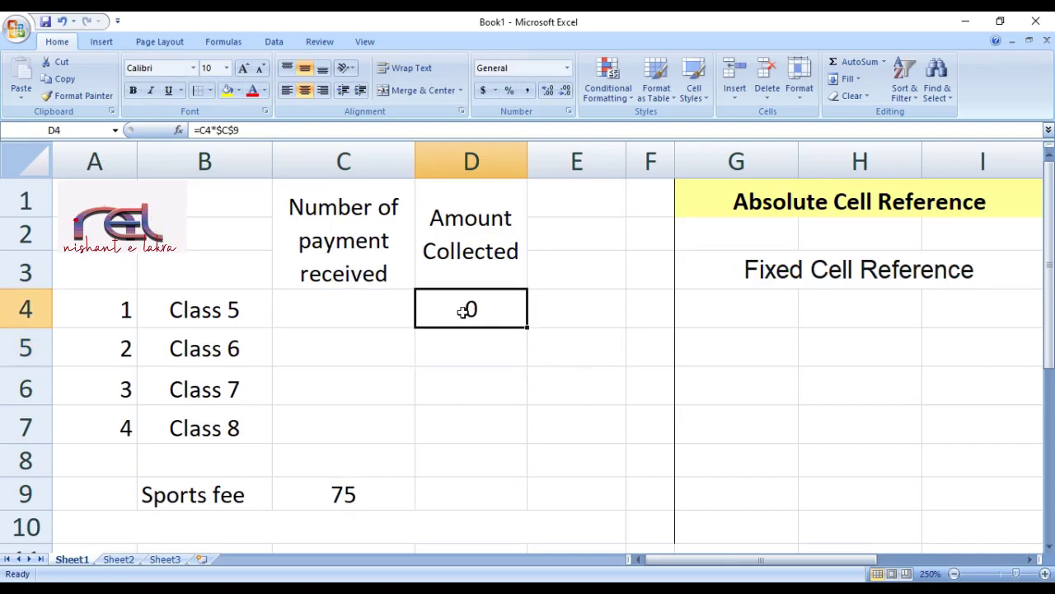
pyautogui.moveTo(528, 329); pyautogui.dragTo(521, 434)
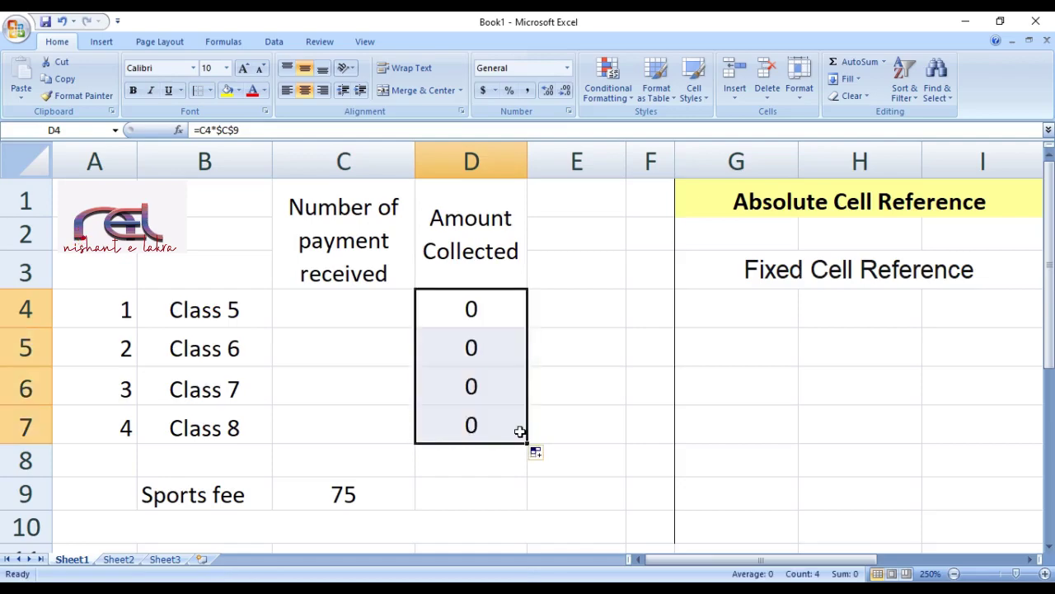
# Enter 12 as the number of payments received for Class 5 in C4 and check the amount in D4.
pyautogui.click(362, 314)
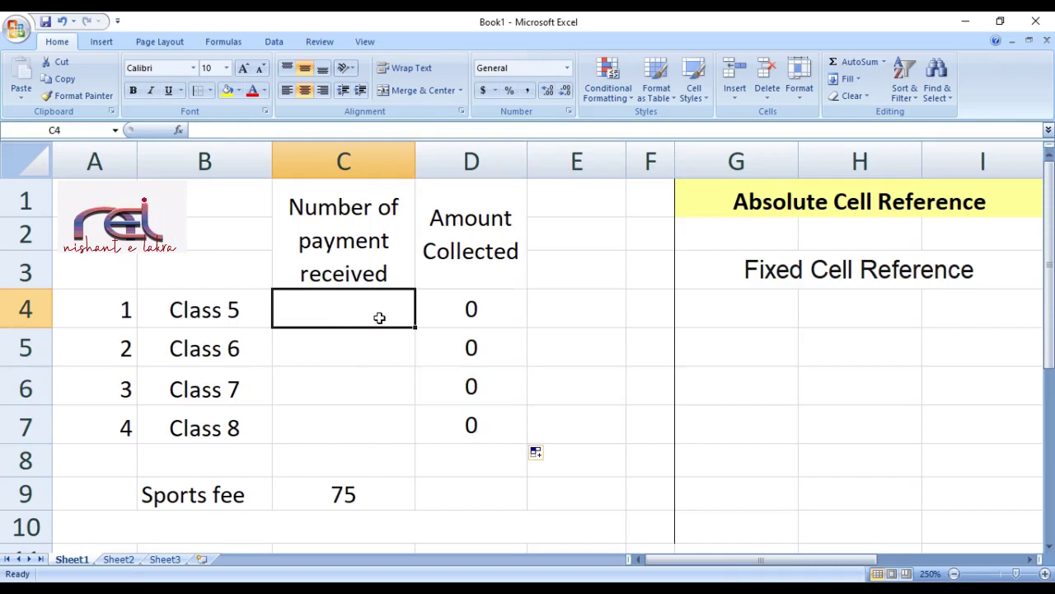
pyautogui.write('12')
pyautogui.press('Return')
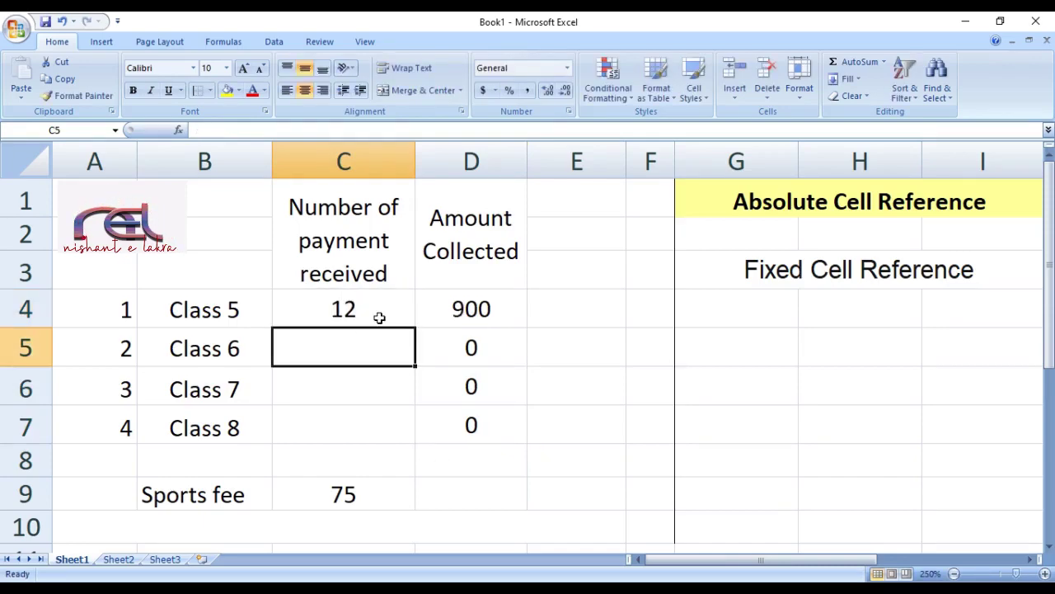
pyautogui.click(450, 311)
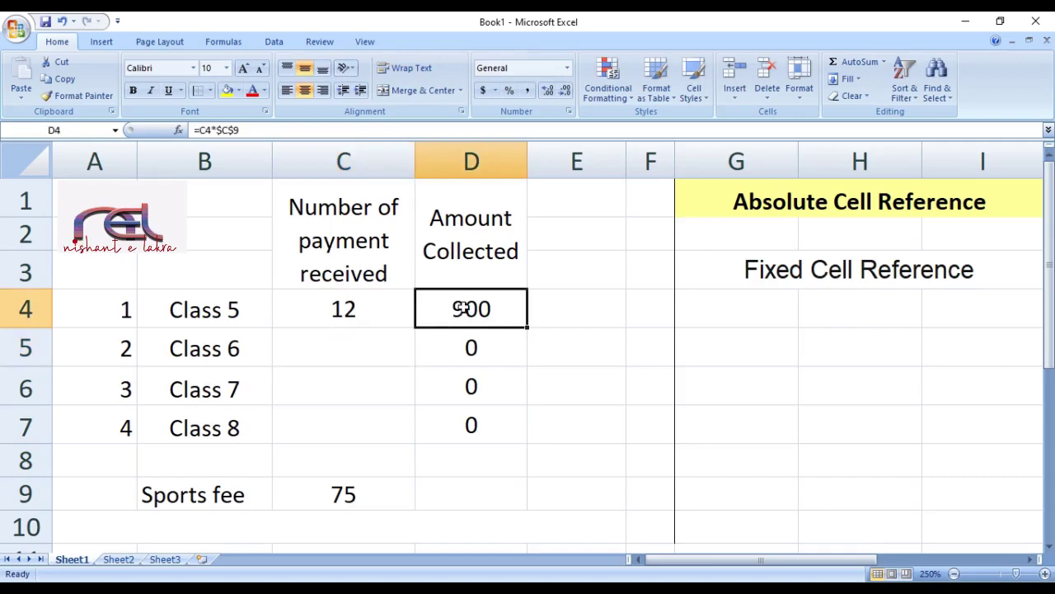
pyautogui.click(374, 309)
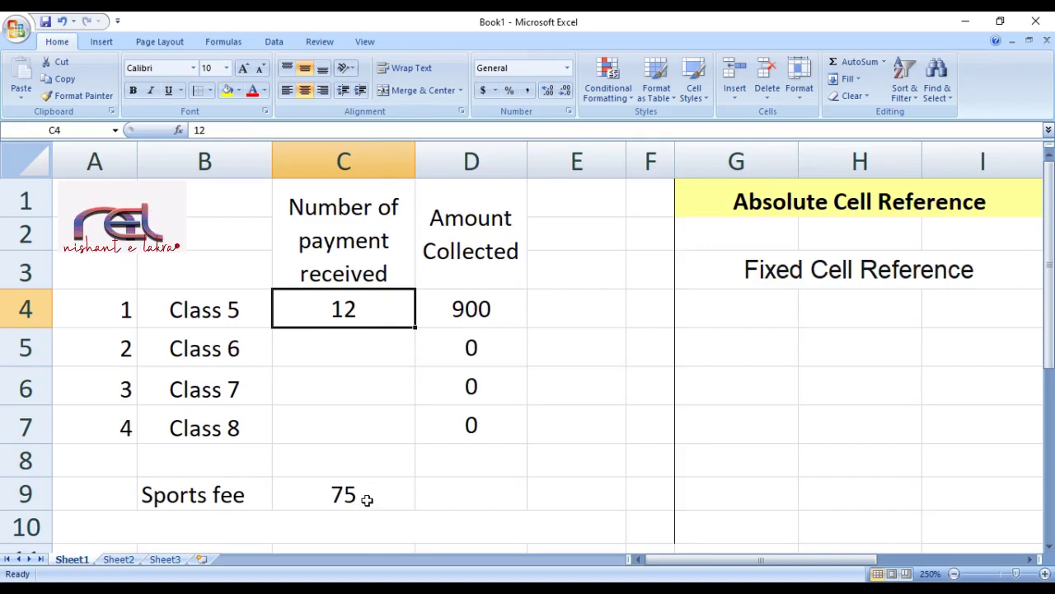
# Enter 15 payments received for Class 6 in C5 and review it together with the sports fee in C9.
pyautogui.click(354, 350)
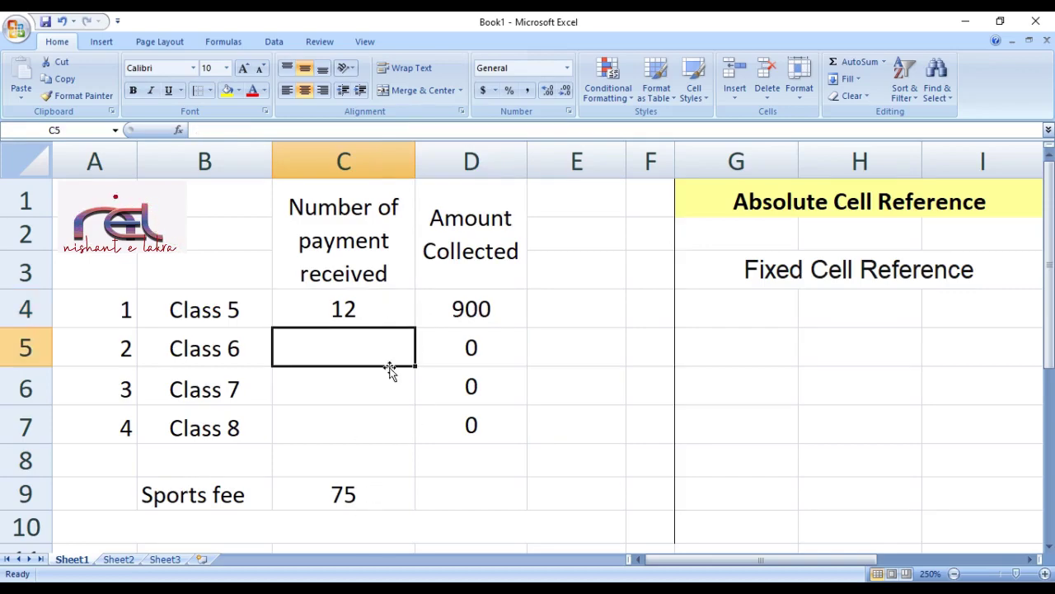
pyautogui.write('15')
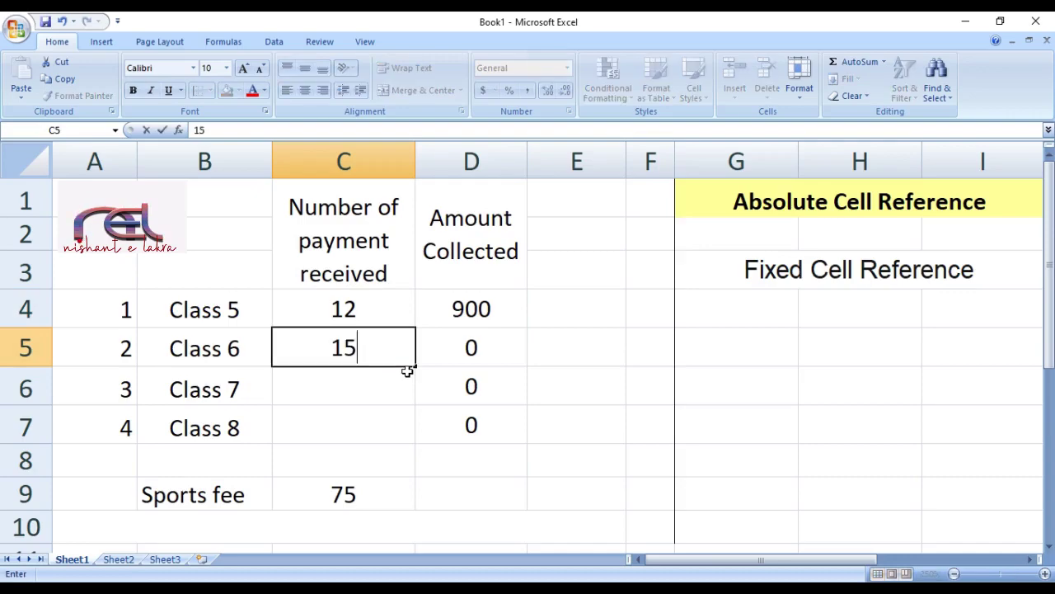
pyautogui.press('Return')
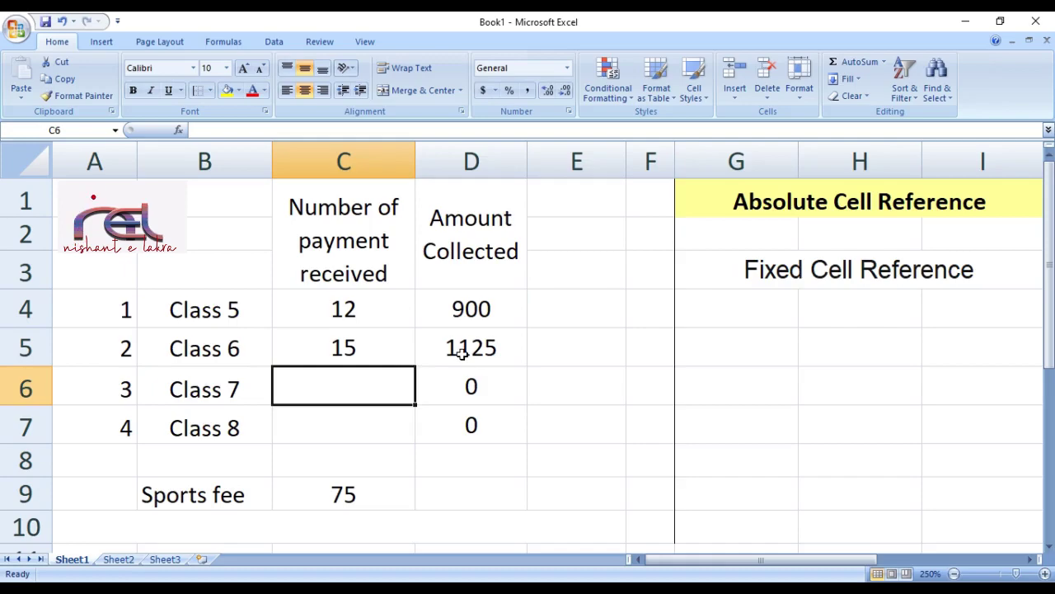
pyautogui.click(376, 355)
pyautogui.click(371, 495)
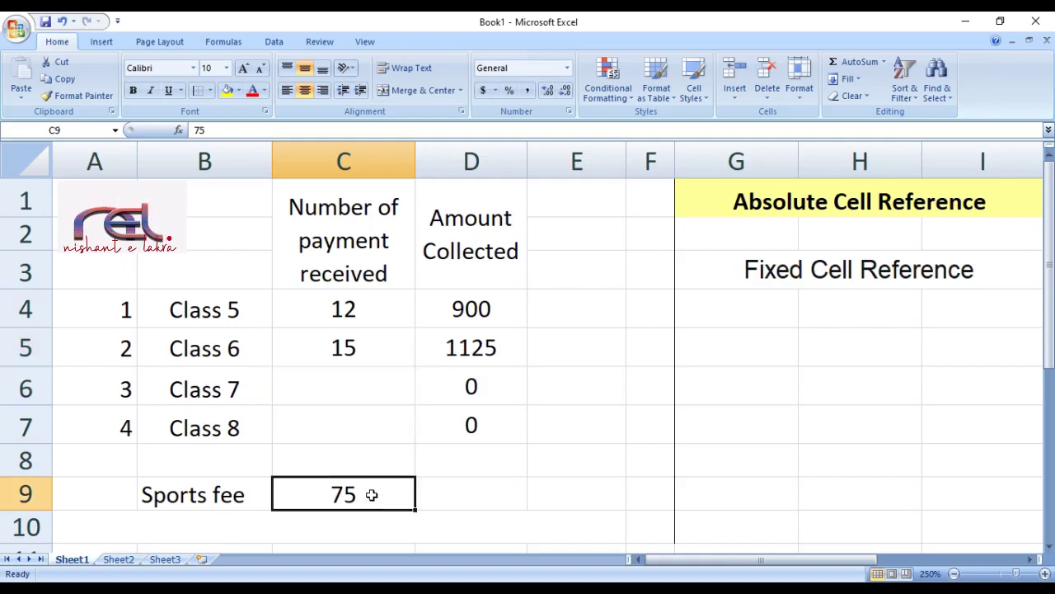
# Enter the payments received for Class 7 as 17 in C6 and for Class 8 as 11 in C7.
pyautogui.click(367, 392)
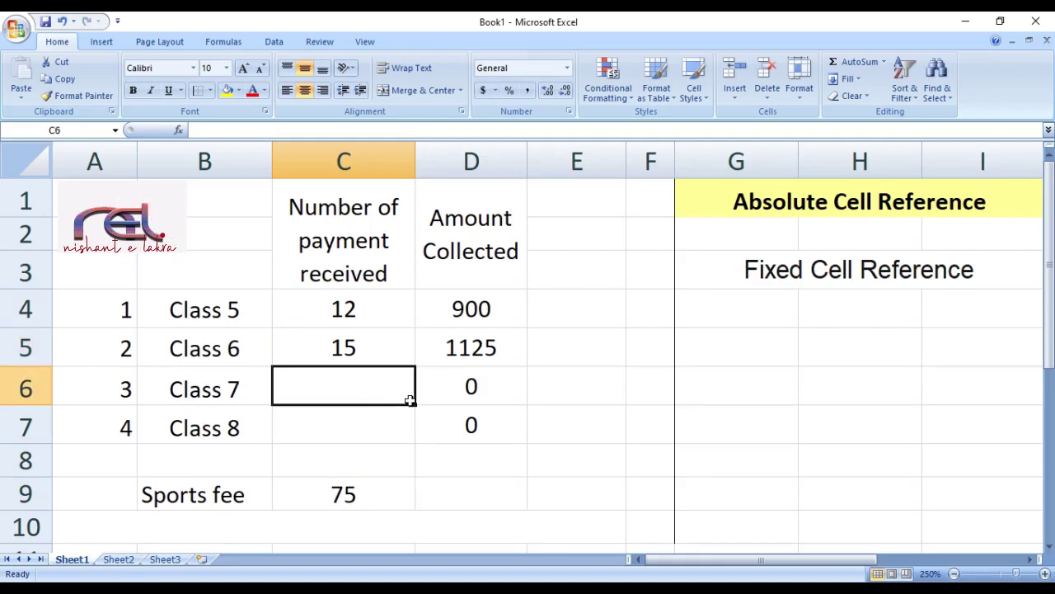
pyautogui.write('17')
pyautogui.press('Return')
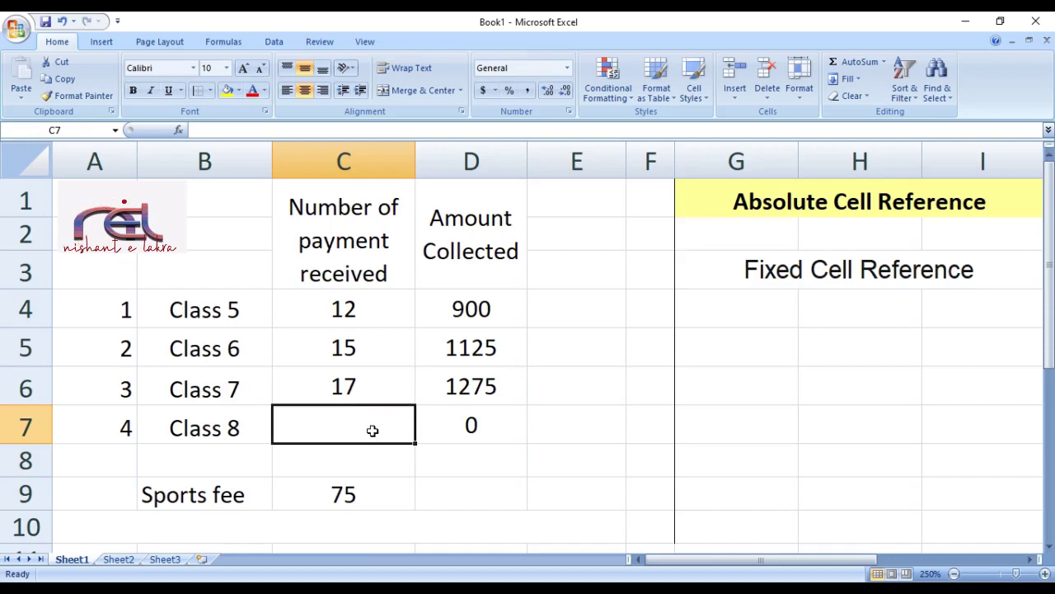
pyautogui.write('11')
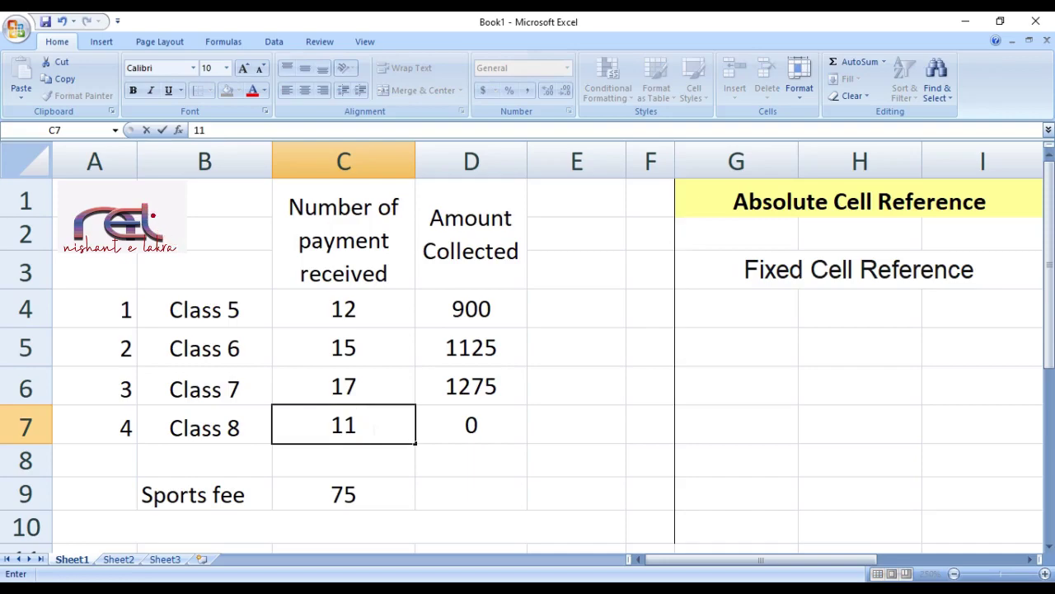
pyautogui.press('Return')
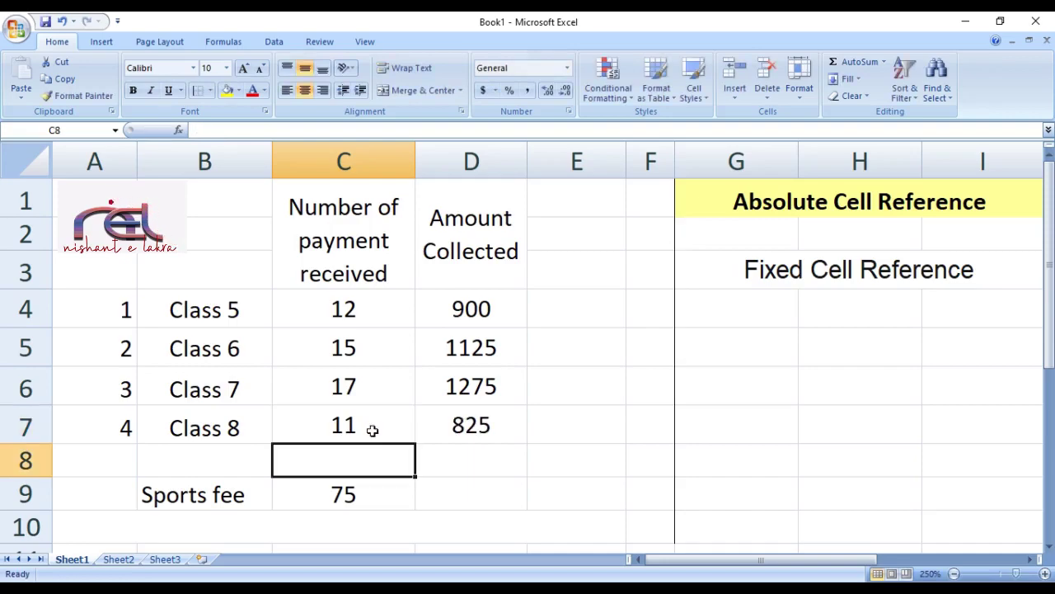
# Check the formula behind the amount collected for Class 8 in D7.
pyautogui.doubleClick(506, 427)
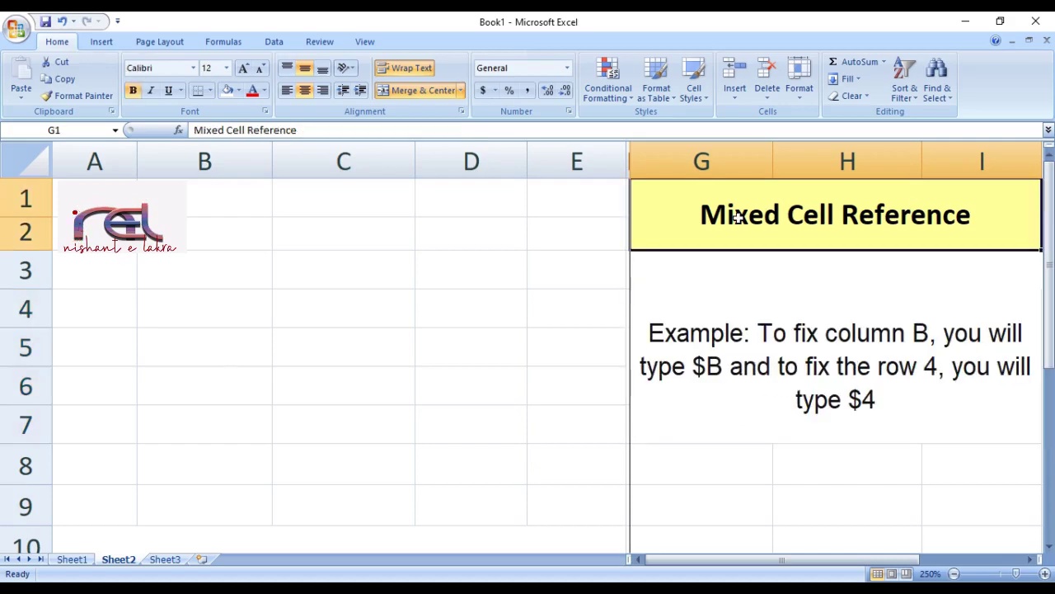
# Review the mixed cell reference example on Sheet2 together with column B and row 4.
pyautogui.click(674, 342)
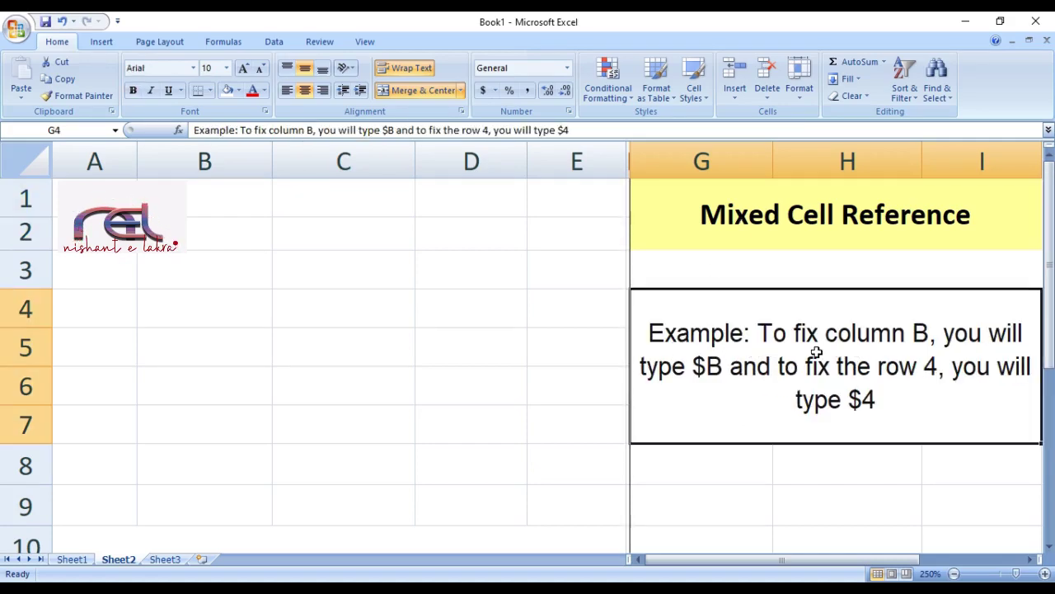
pyautogui.click(230, 169)
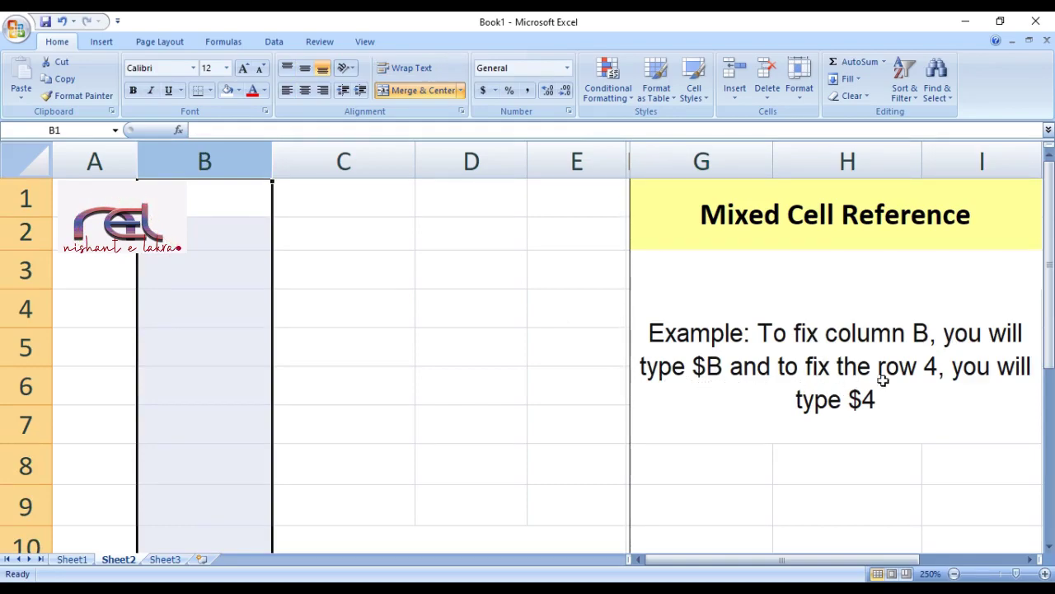
pyautogui.click(26, 308)
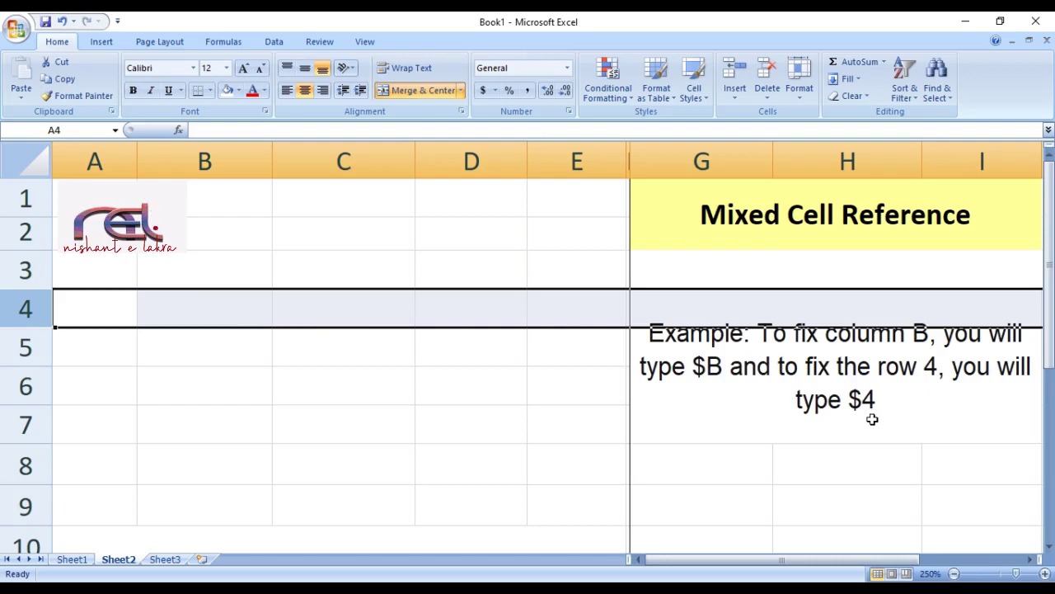
# In H8, write =$B4 to show column B fixed, and replace it with =B$4 to show row 4 fixed.
pyautogui.click(841, 471)
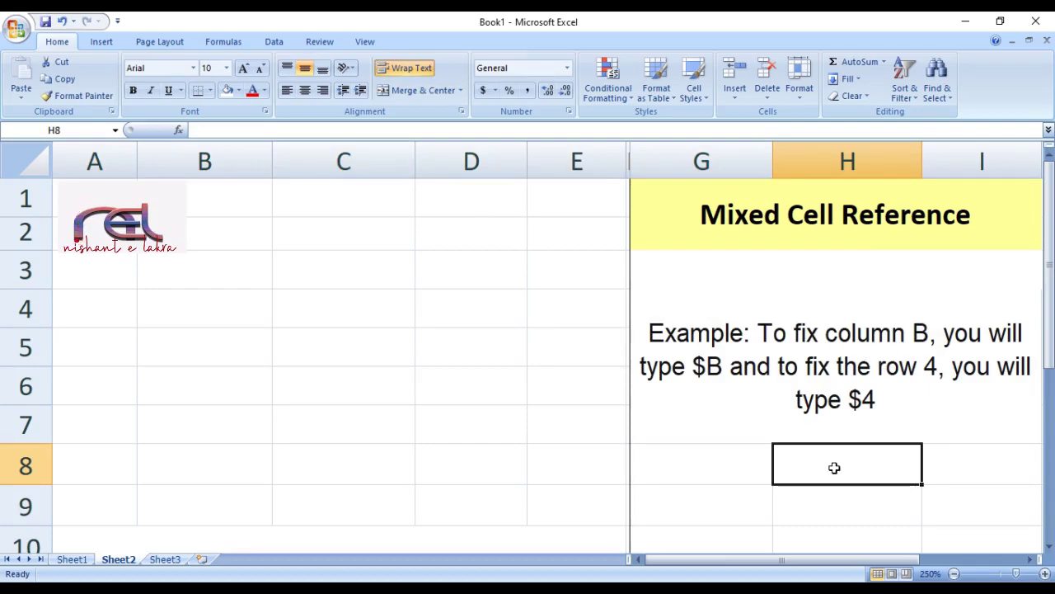
pyautogui.write('=$B')
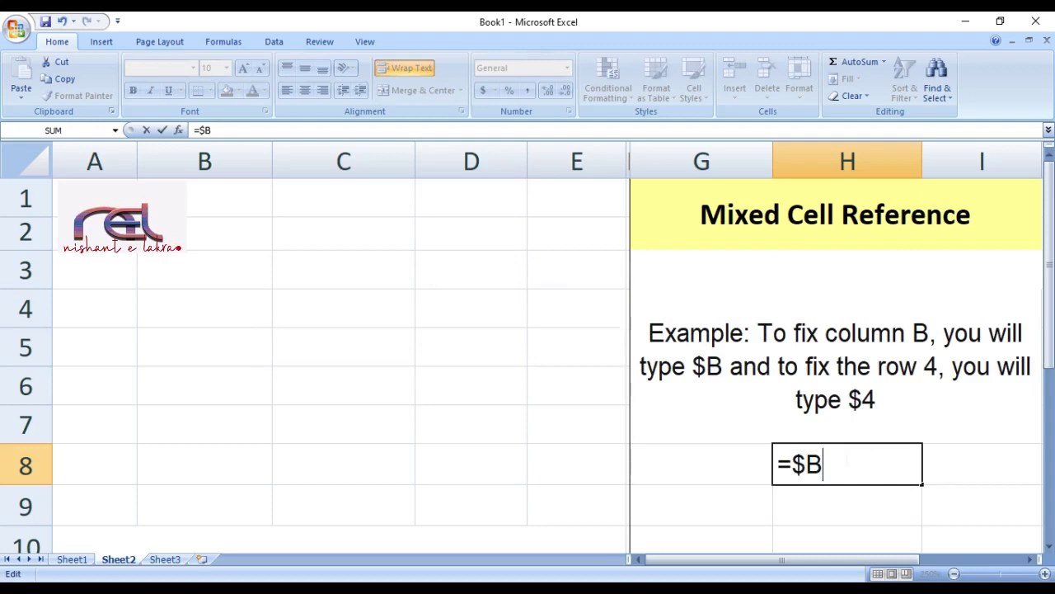
pyautogui.write('4')
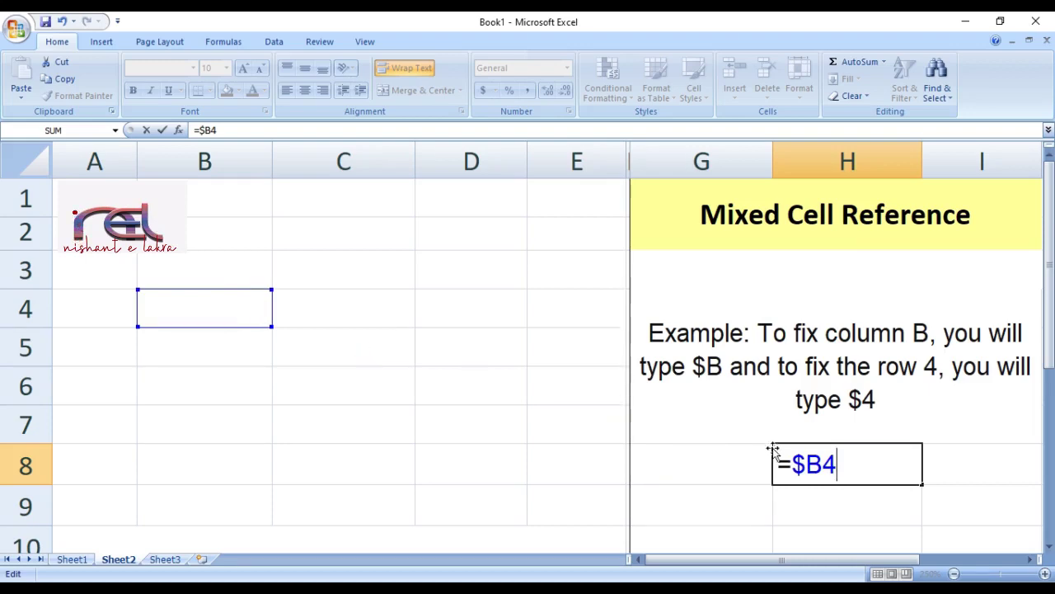
pyautogui.press('BackSpace')
pyautogui.press('BackSpace')
pyautogui.press('BackSpace')
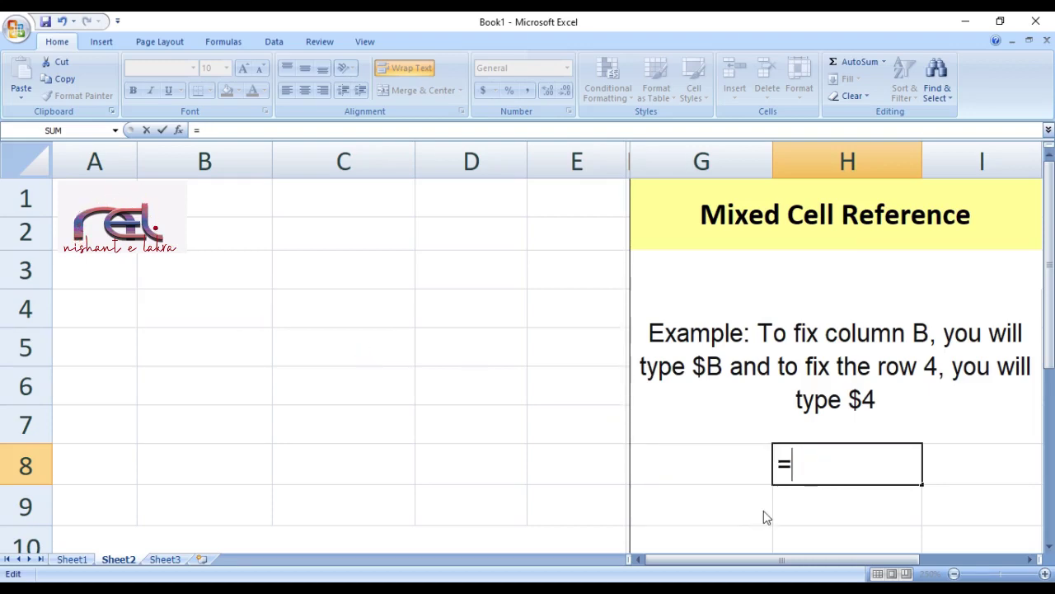
pyautogui.write('B')
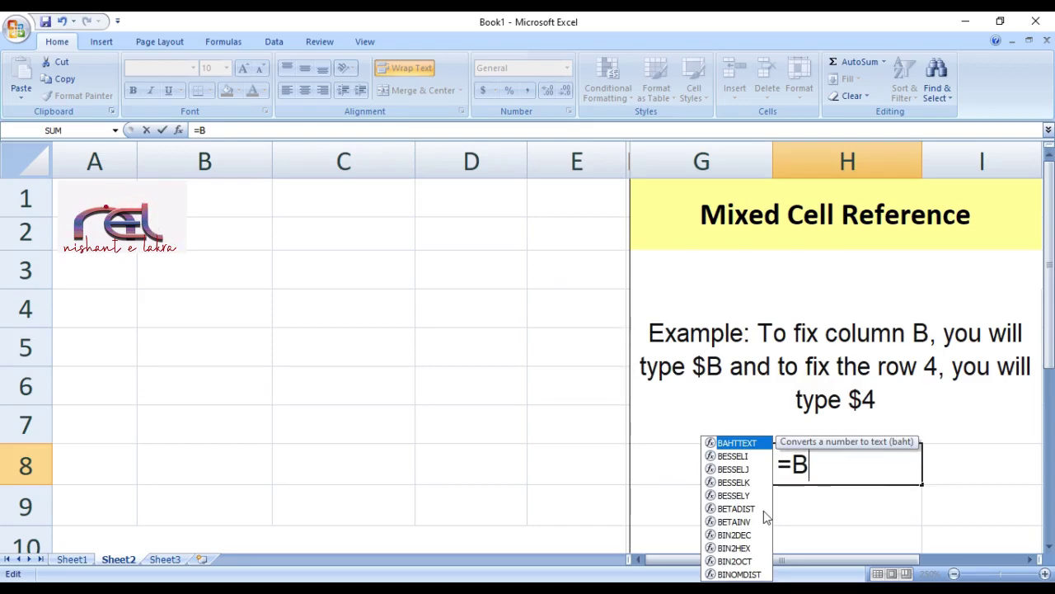
pyautogui.write('$4')
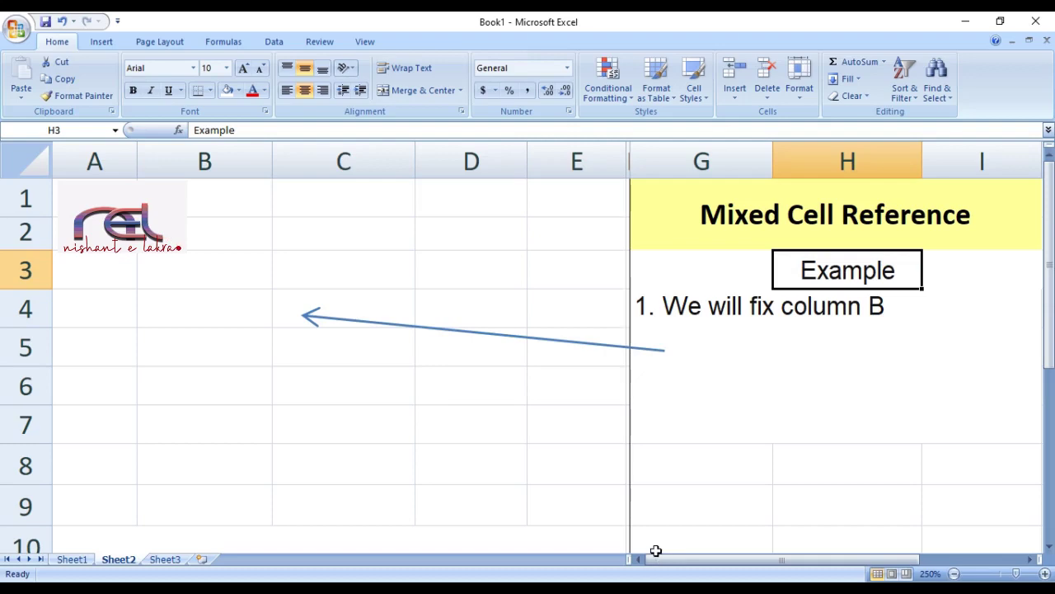
# Review the first example instruction about fixing column B together with column B itself.
pyautogui.click(733, 371)
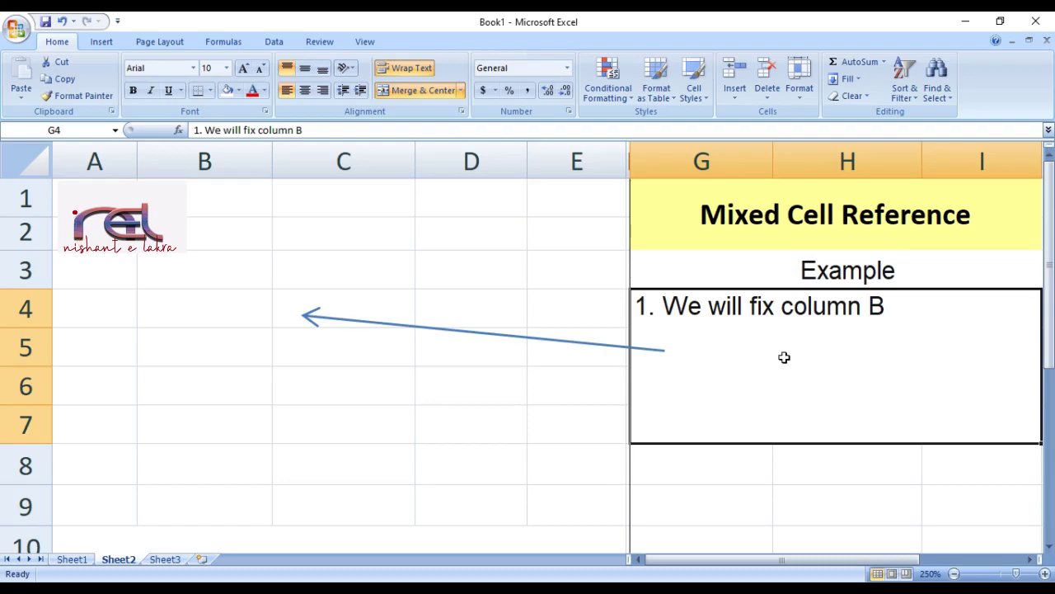
pyautogui.click(202, 160)
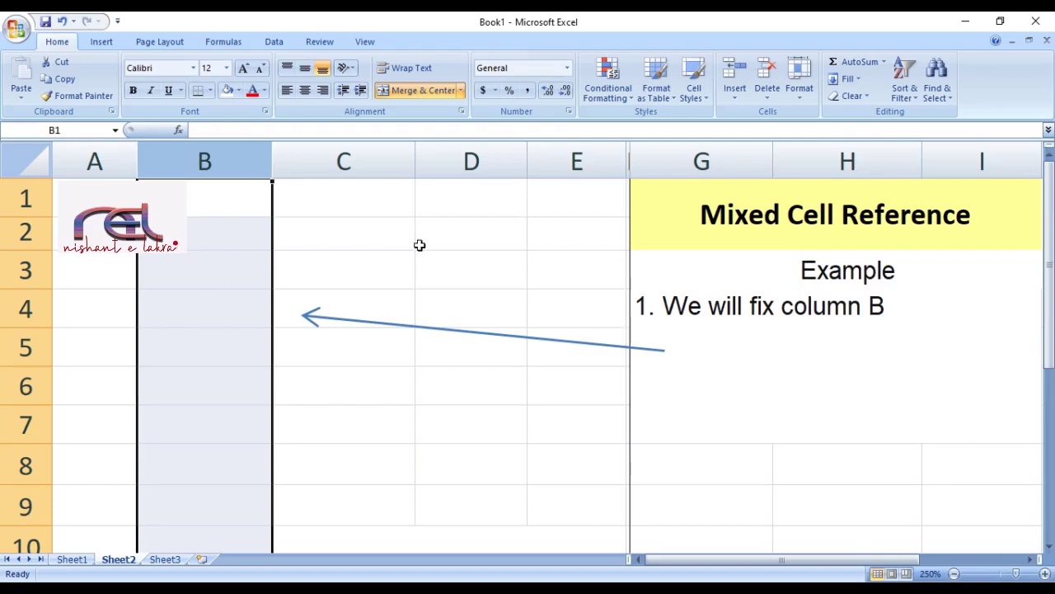
pyautogui.click(889, 308)
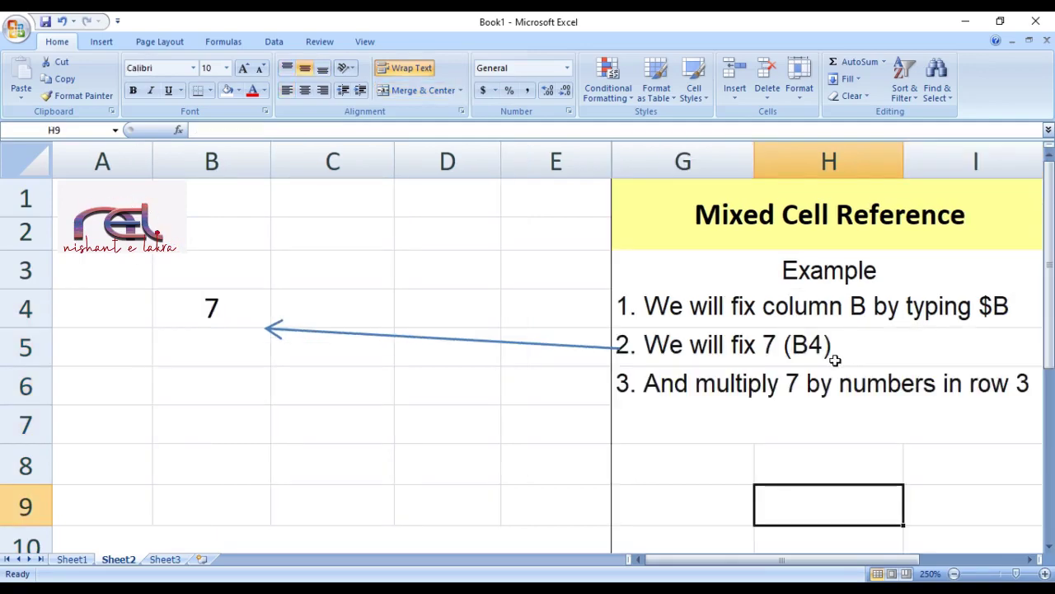
# Review the example instructions on fixing the 7 in B4 and multiplying it by the numbers in row 3.
pyautogui.click(808, 361)
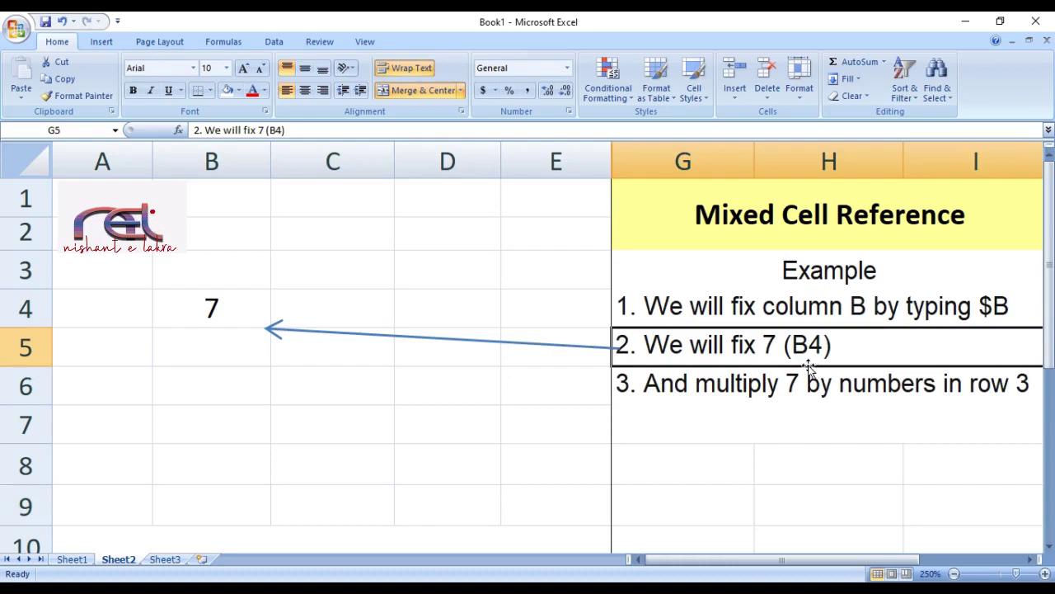
pyautogui.click(230, 311)
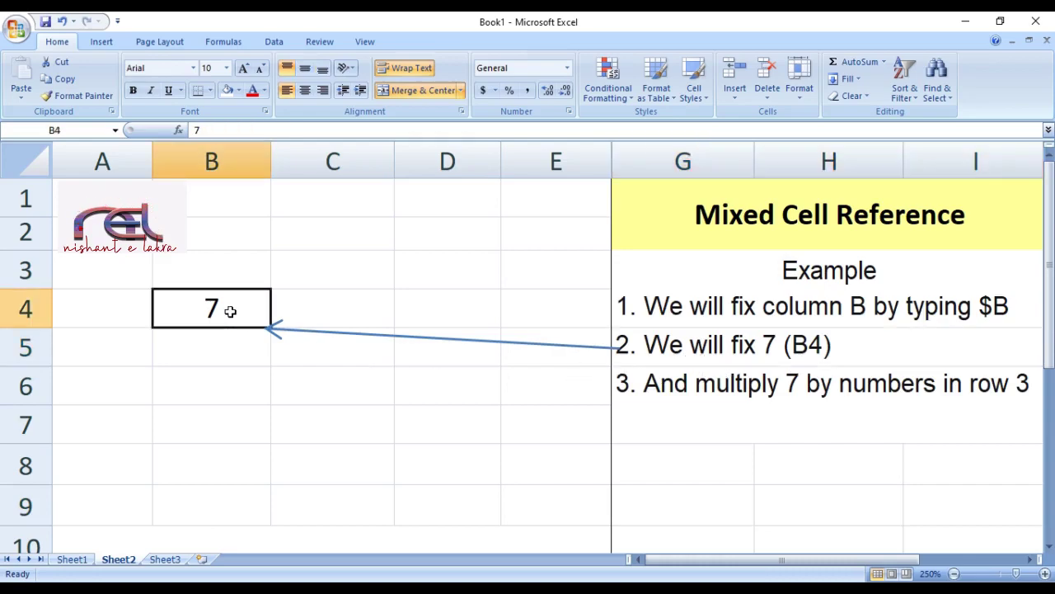
pyautogui.click(719, 396)
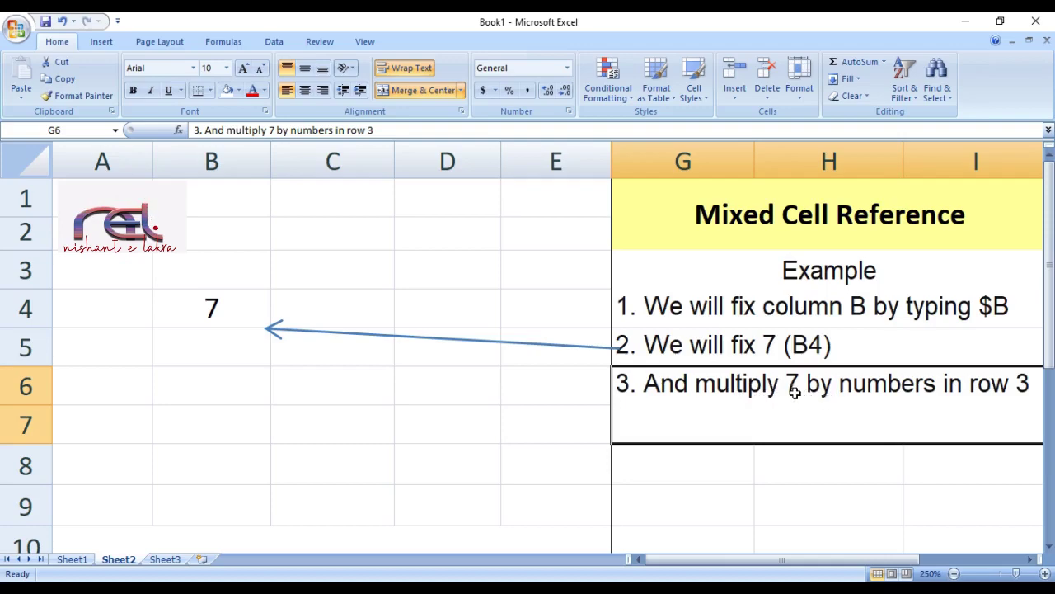
pyautogui.click(25, 270)
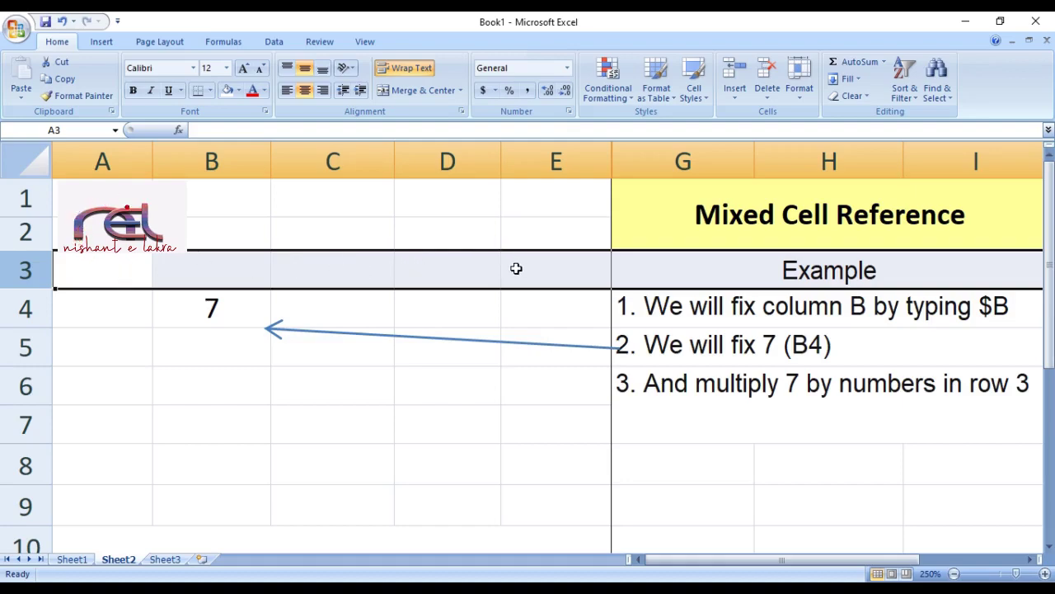
pyautogui.click(675, 384)
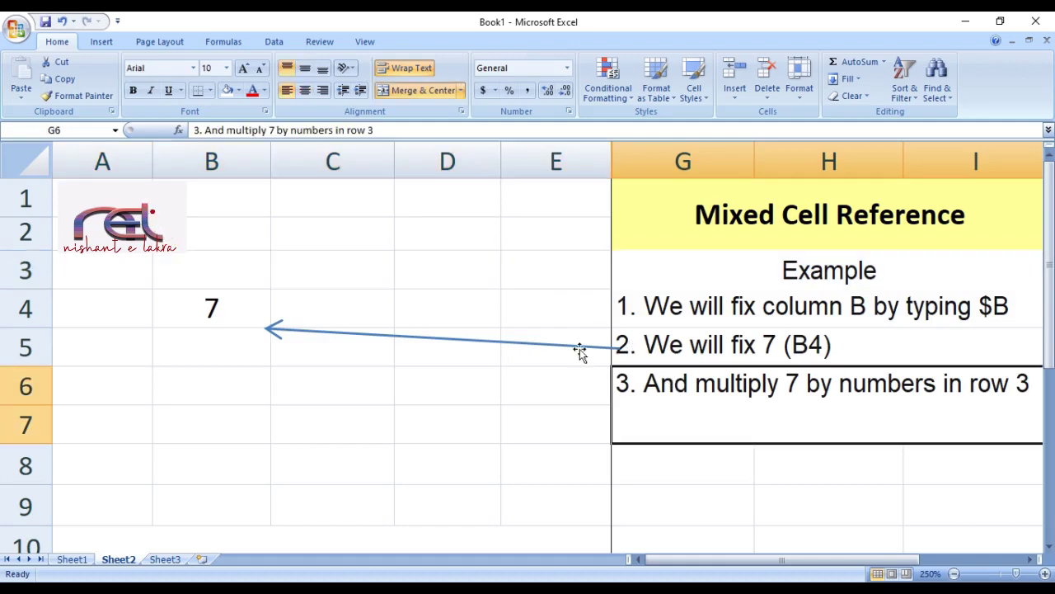
pyautogui.click(655, 244)
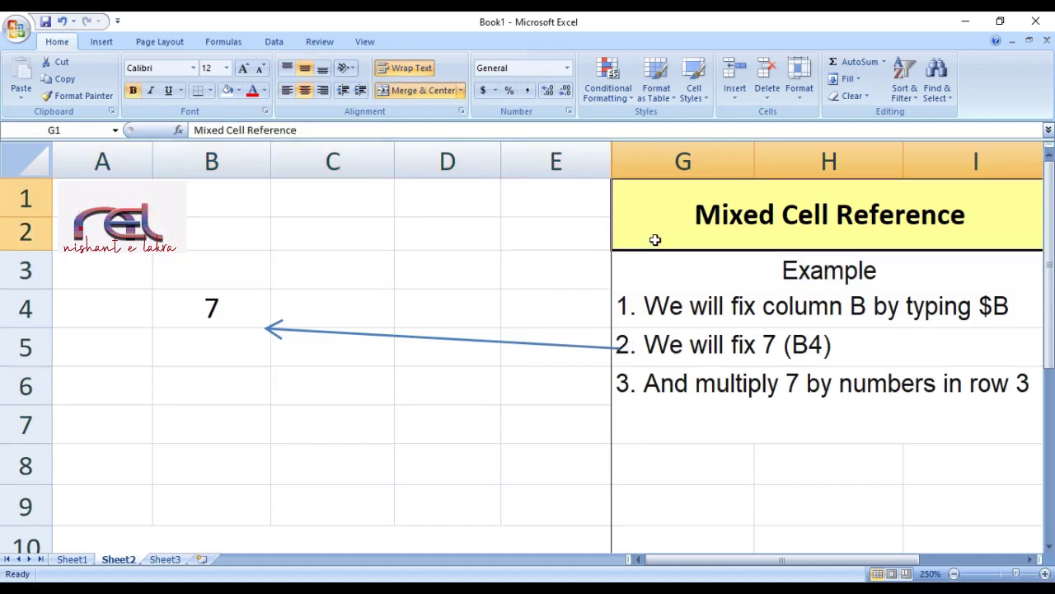
# Enter the mixed reference formula =$B4*C3 in C4.
pyautogui.click(354, 307)
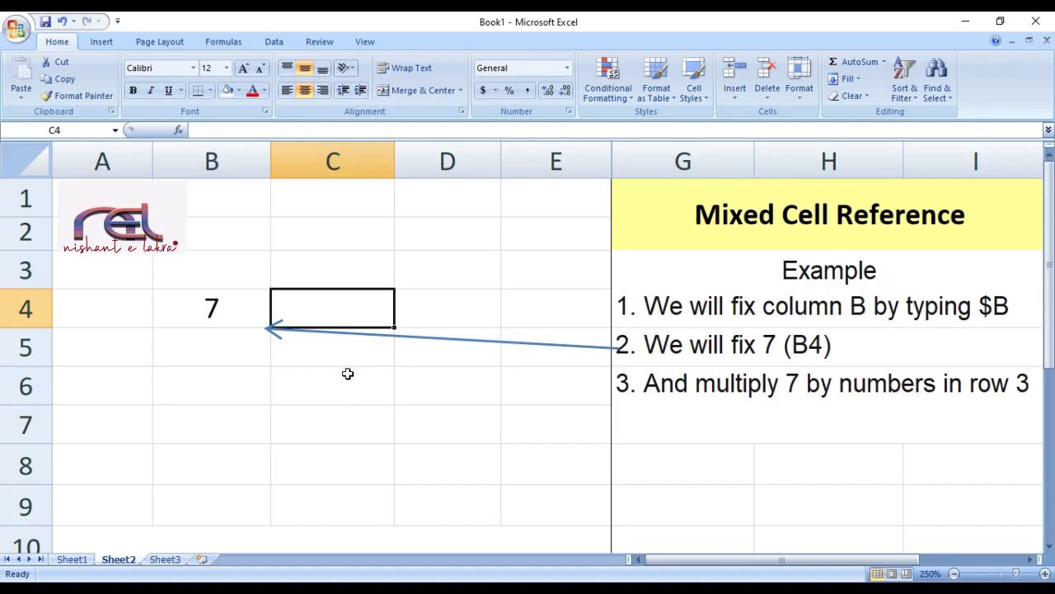
pyautogui.write('=')
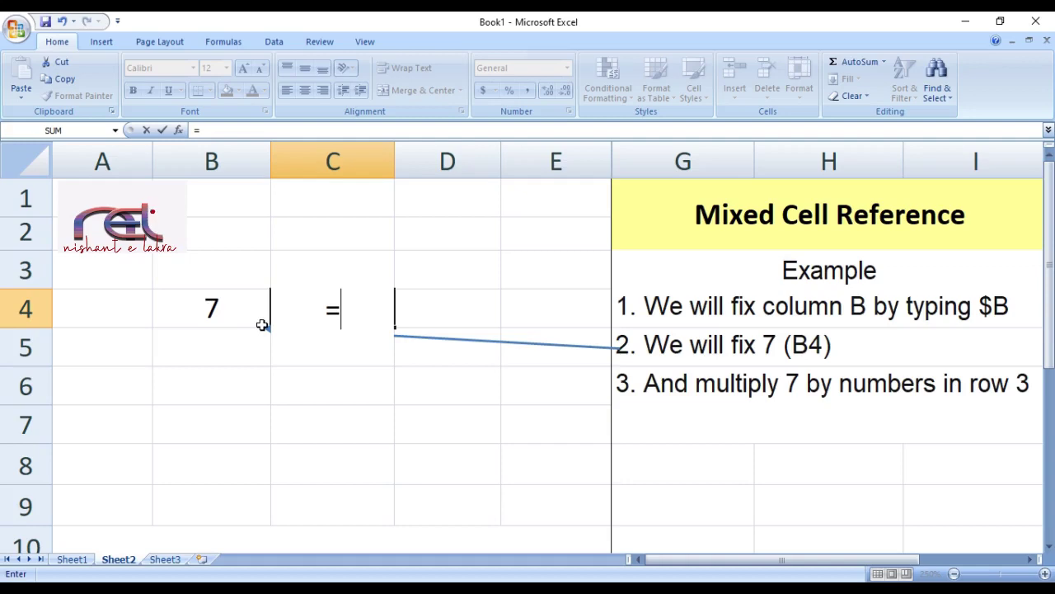
pyautogui.write('$')
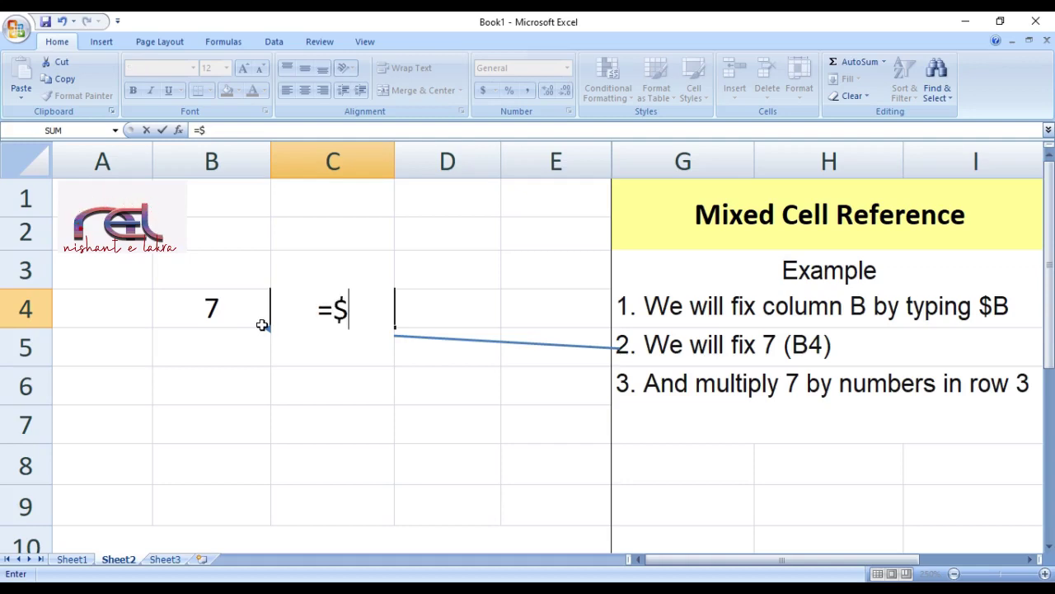
pyautogui.write('B')
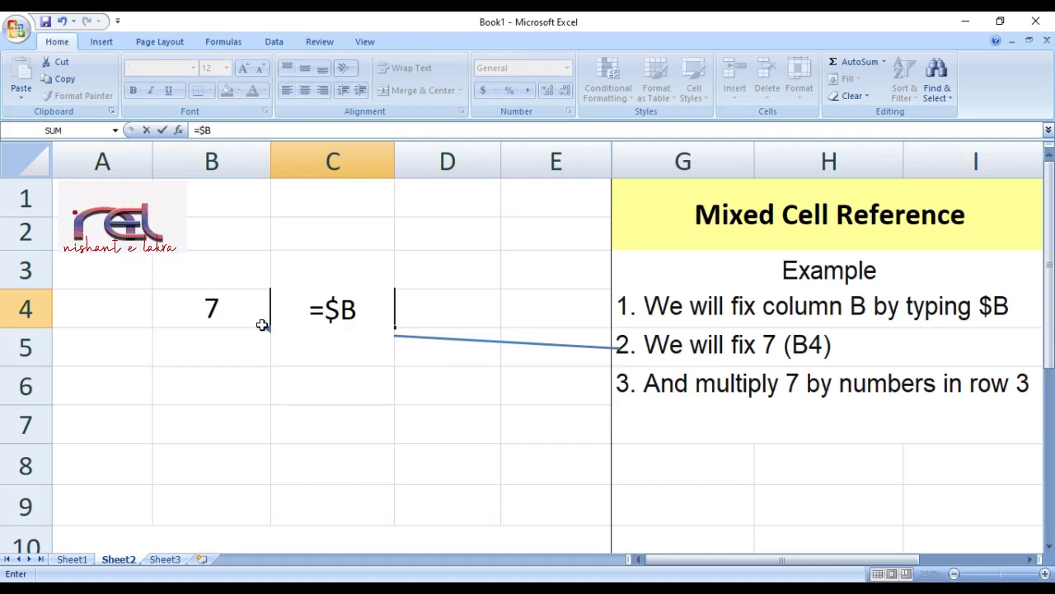
pyautogui.write('4')
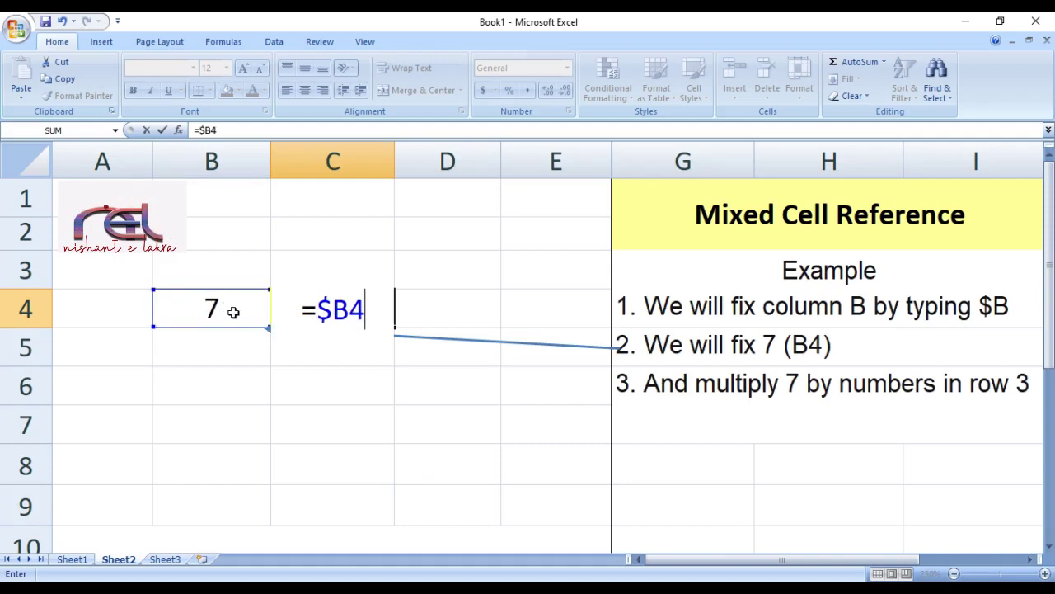
pyautogui.write('*')
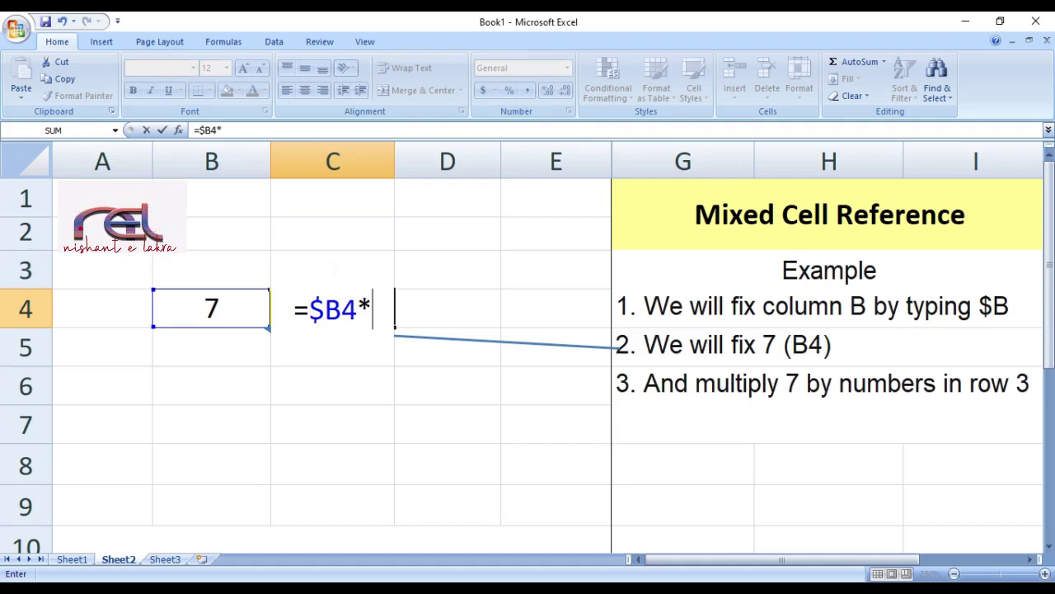
pyautogui.write('C')
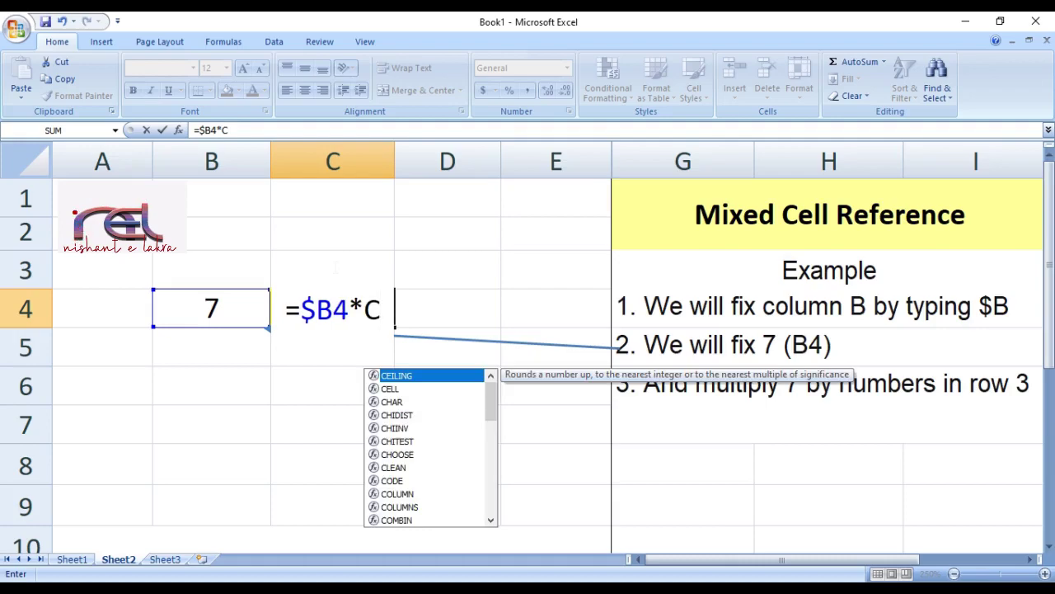
pyautogui.write('3')
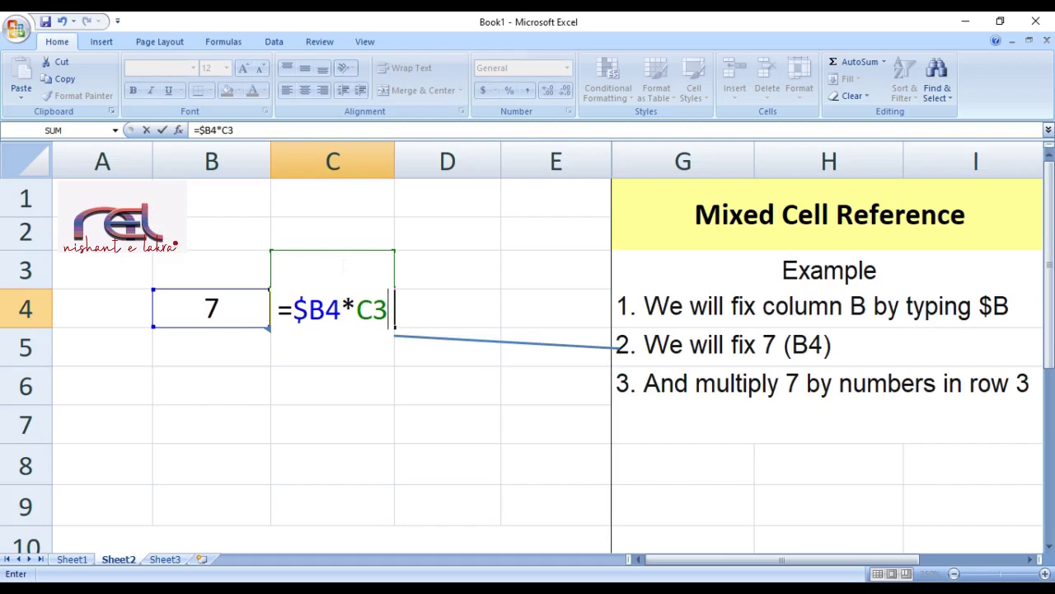
pyautogui.press('Return')
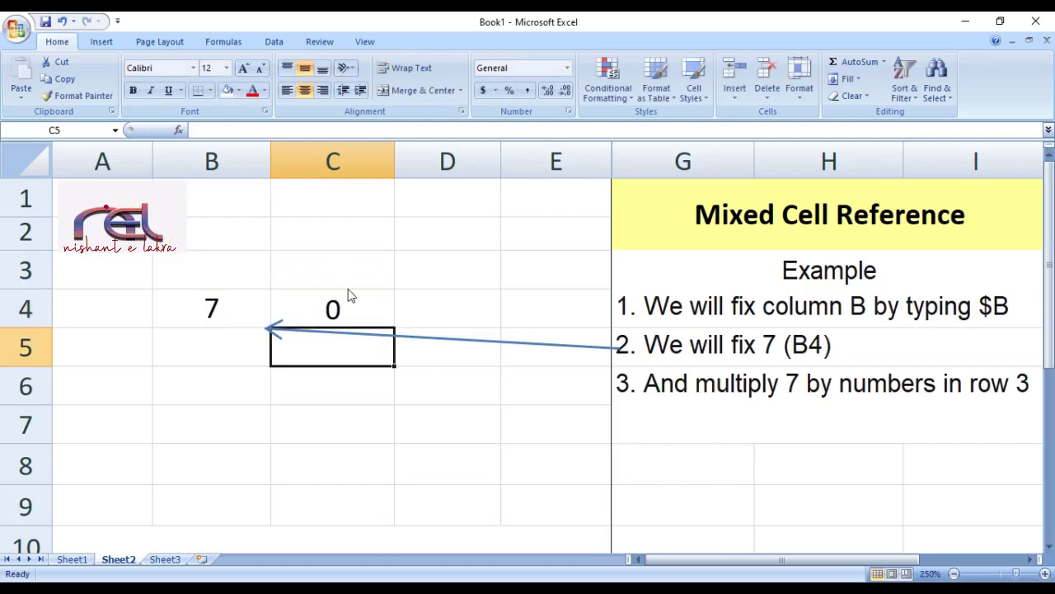
# Inspect the formula in C4 and leave the cell without changing it.
pyautogui.click(347, 302)
pyautogui.press('F2')
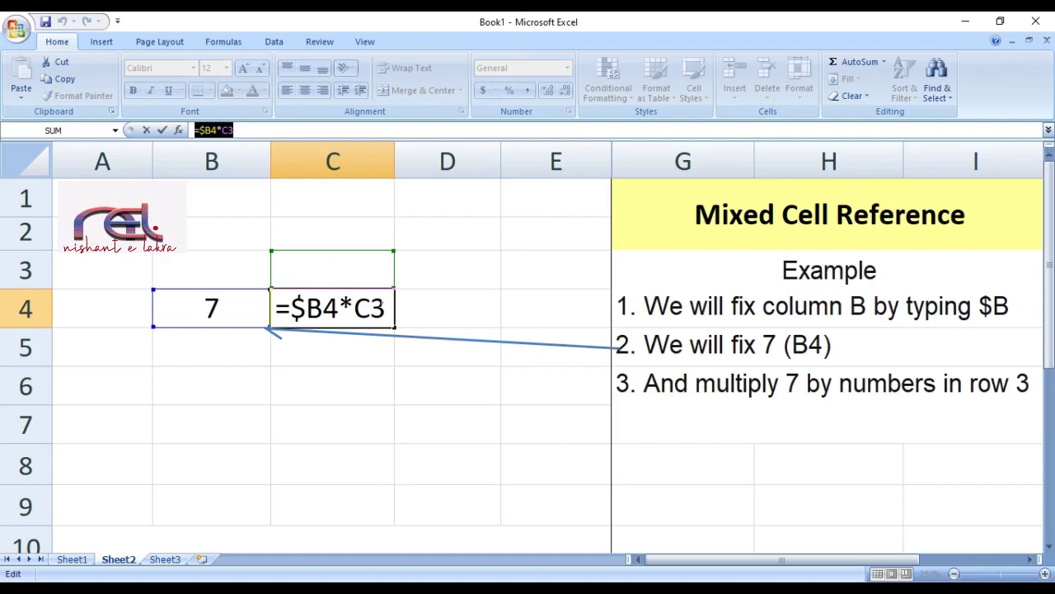
pyautogui.click(428, 303)
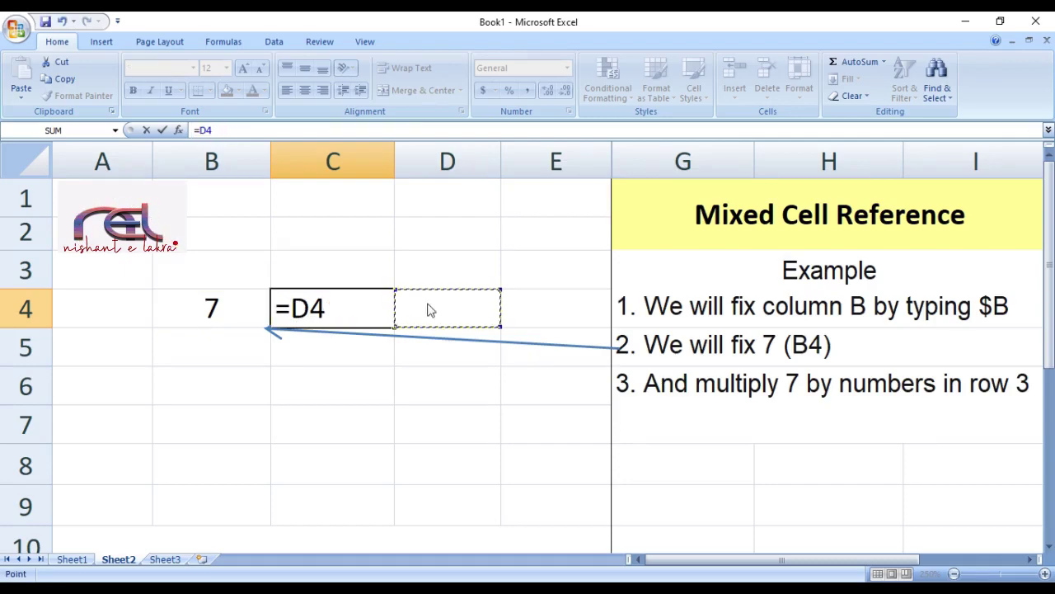
pyautogui.press('Escape')
# Leave C4 unchanged and enter the mixed reference formula =$B4*D3 in D4.
pyautogui.click(428, 304)
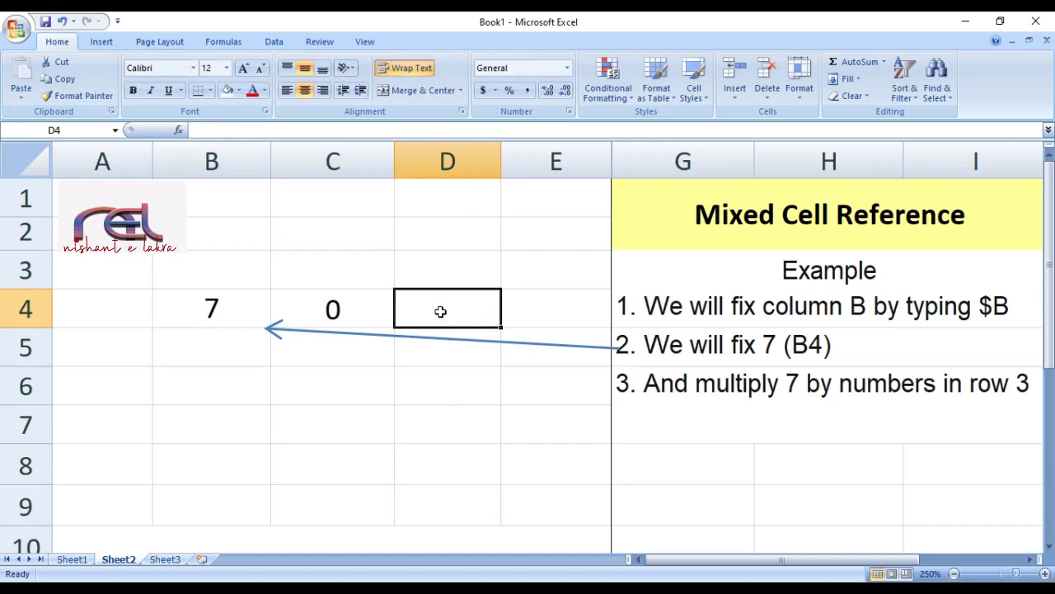
pyautogui.write('=')
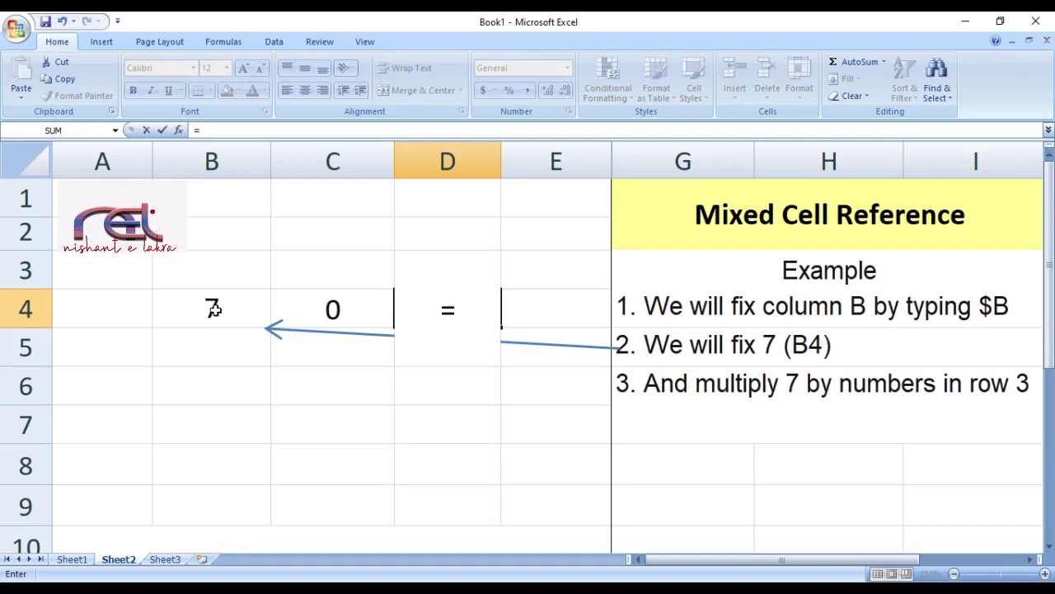
pyautogui.write('$B4')
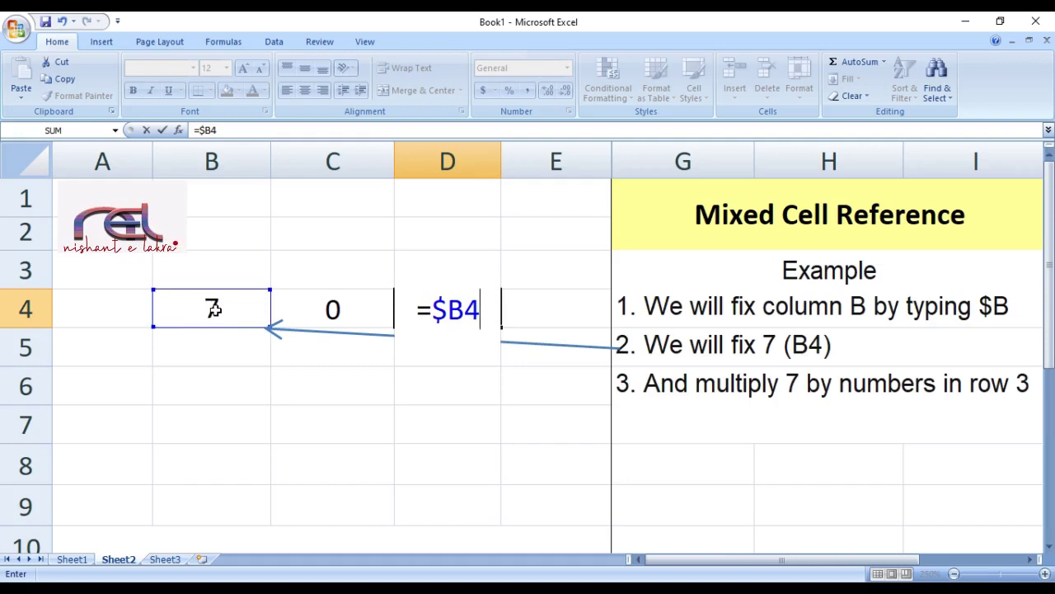
pyautogui.write('*')
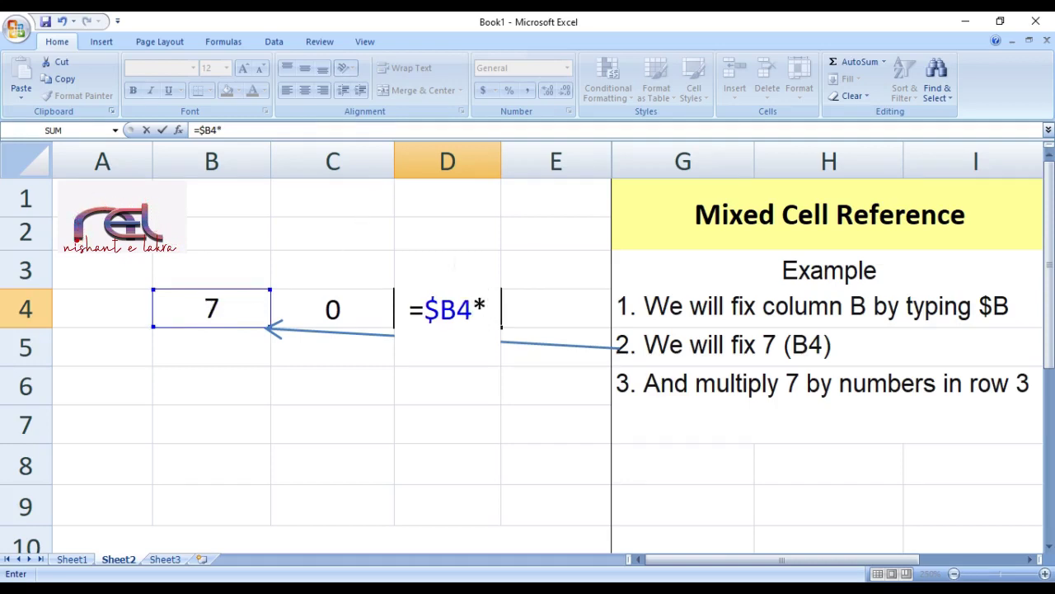
pyautogui.write('D')
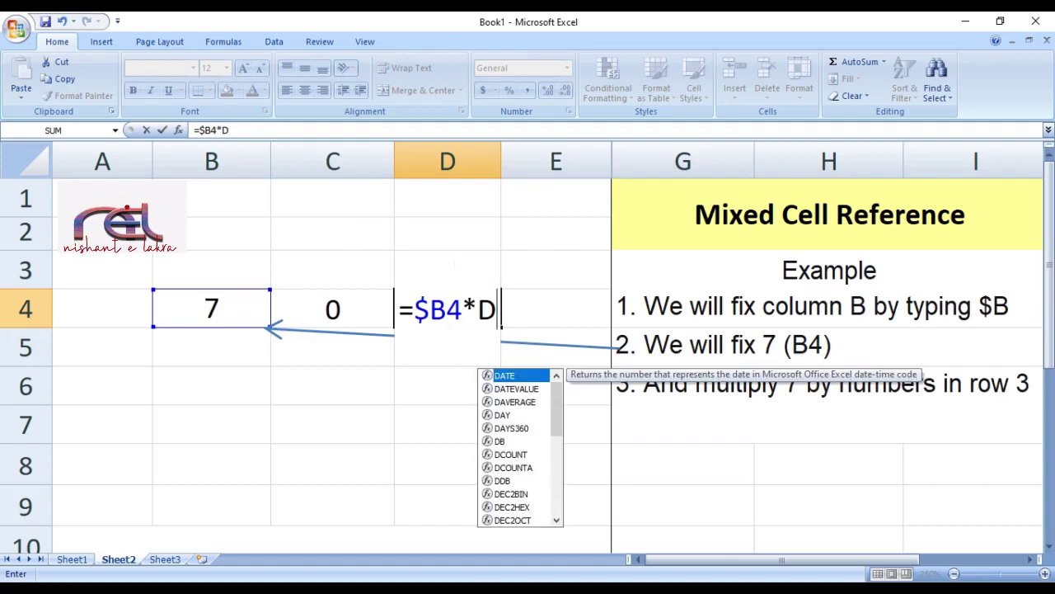
pyautogui.write('3')
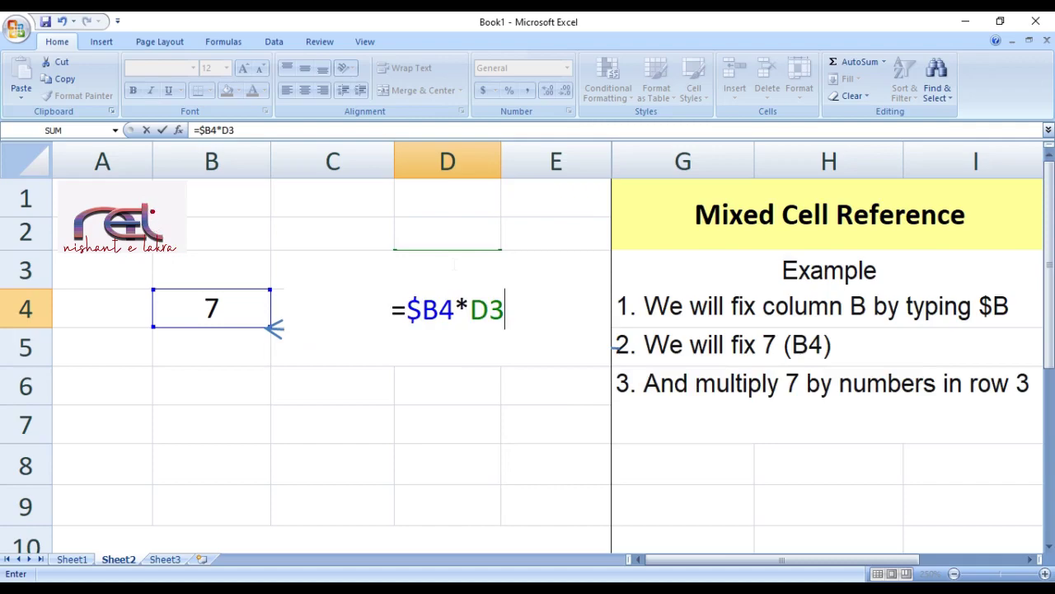
pyautogui.press('Return')
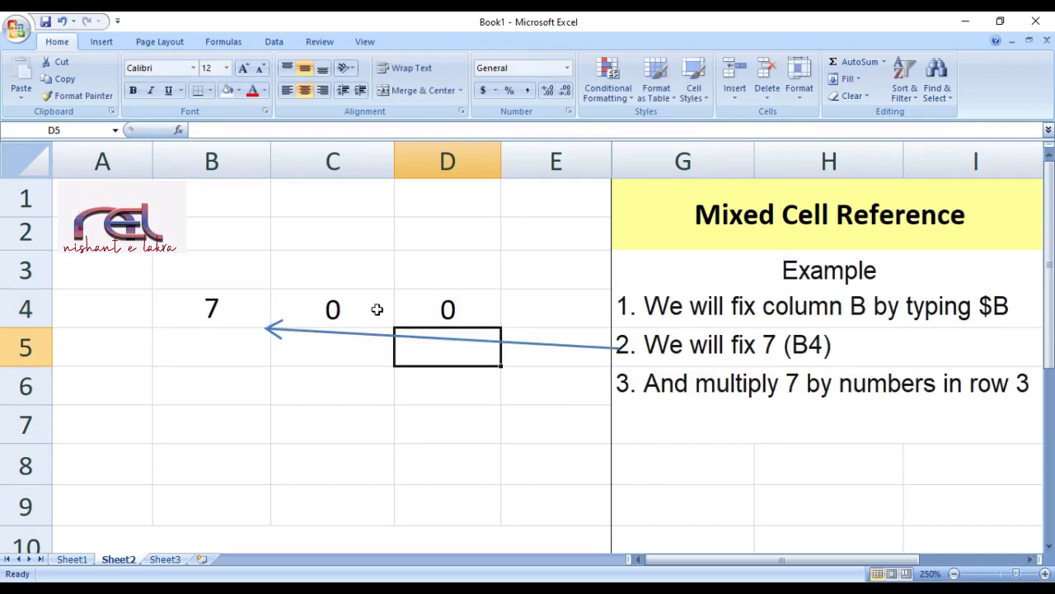
# Inspect the formulas in C4 and D4 and the row 3 cells they refer to, leaving both formulas unchanged.
pyautogui.click(337, 266)
pyautogui.click(441, 273)
pyautogui.click(358, 311)
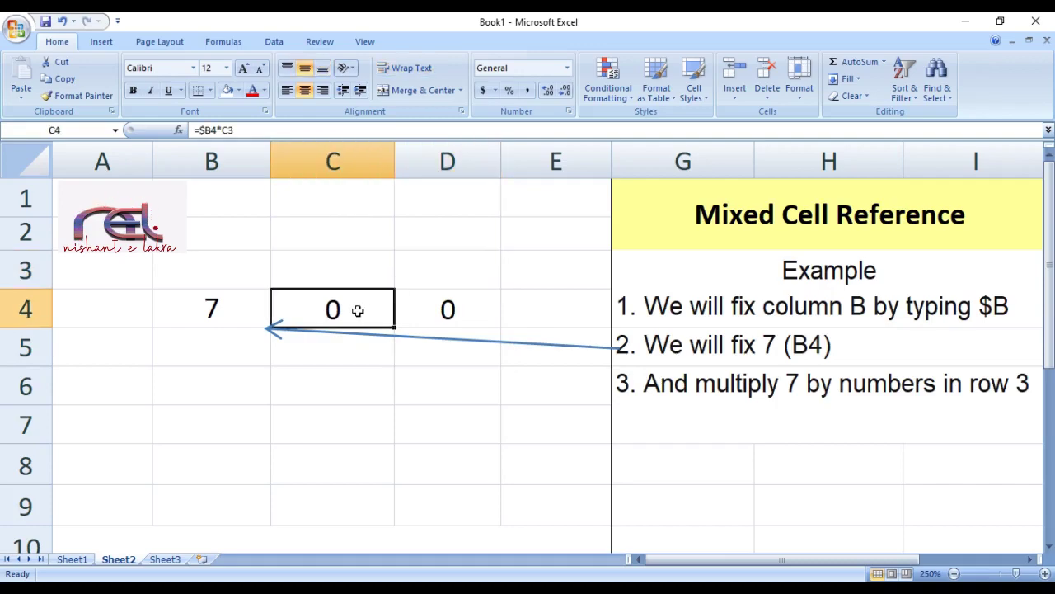
pyautogui.moveTo(246, 130); pyautogui.dragTo(170, 138)
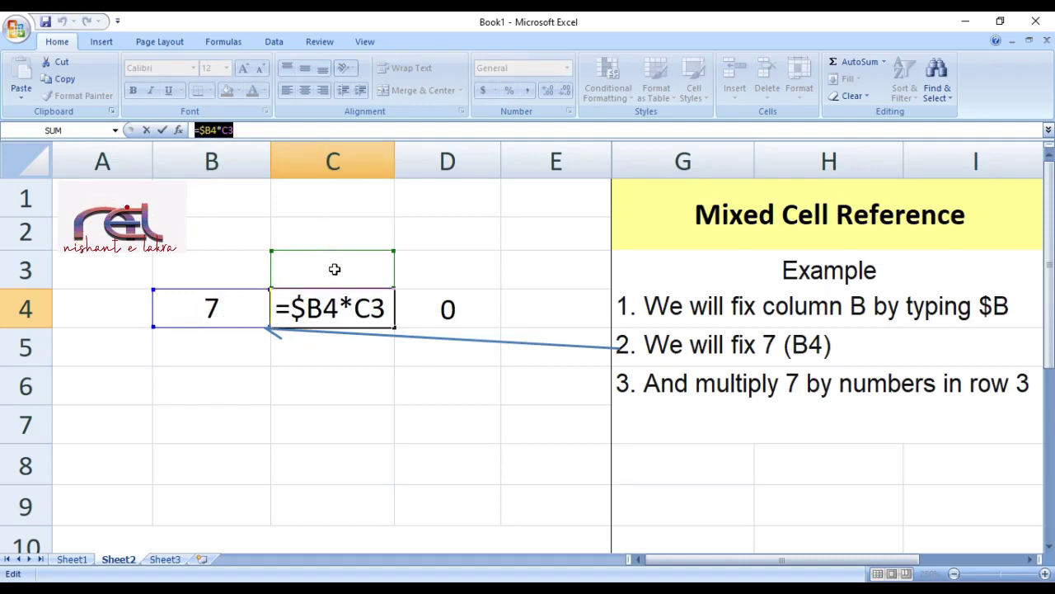
pyautogui.press('Return')
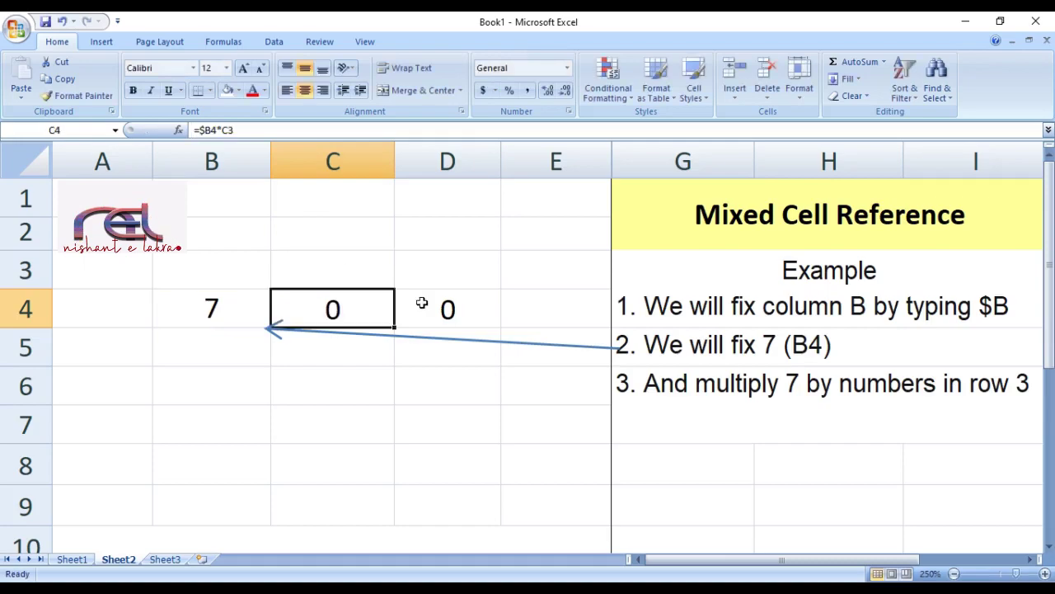
pyautogui.click(424, 302)
pyautogui.press('F2')
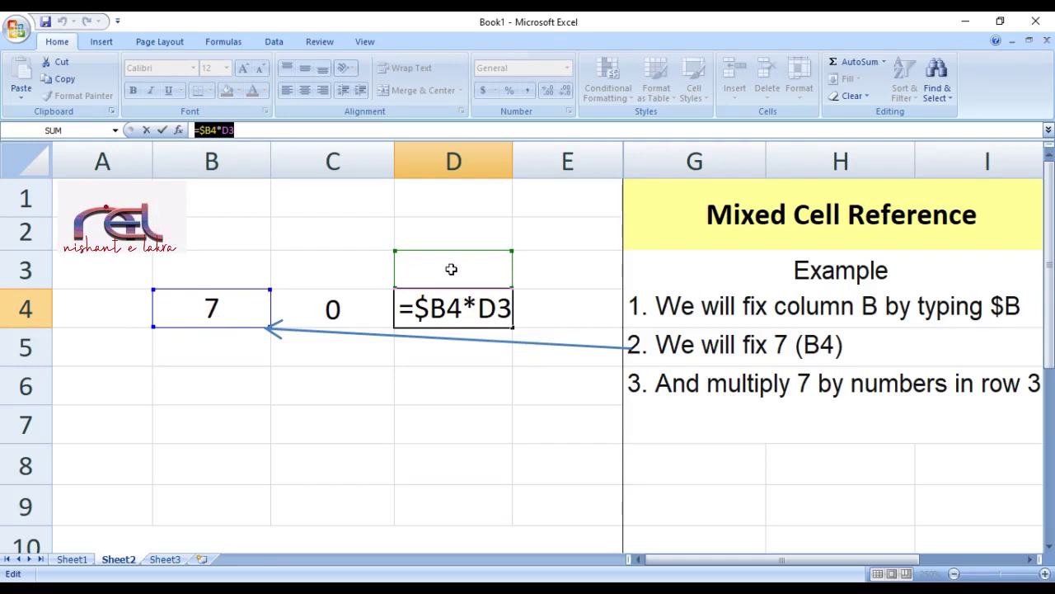
pyautogui.hotkey('ctrl', 'Return')
# Enter 15 in C3 and 20 in D3 as the numbers to multiply by the 7 in B4.
pyautogui.click(316, 269)
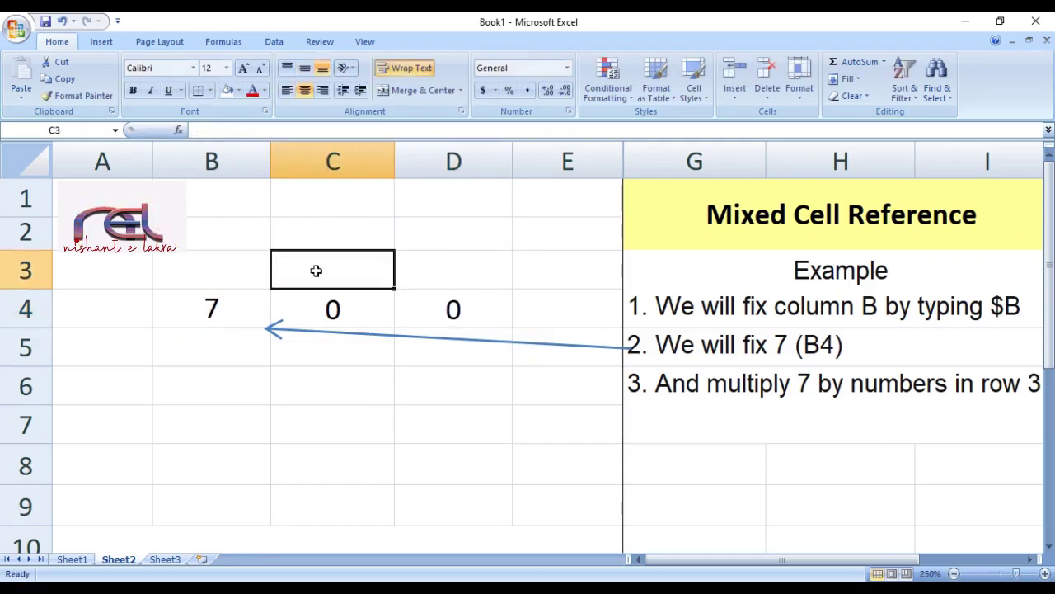
pyautogui.press('Down')
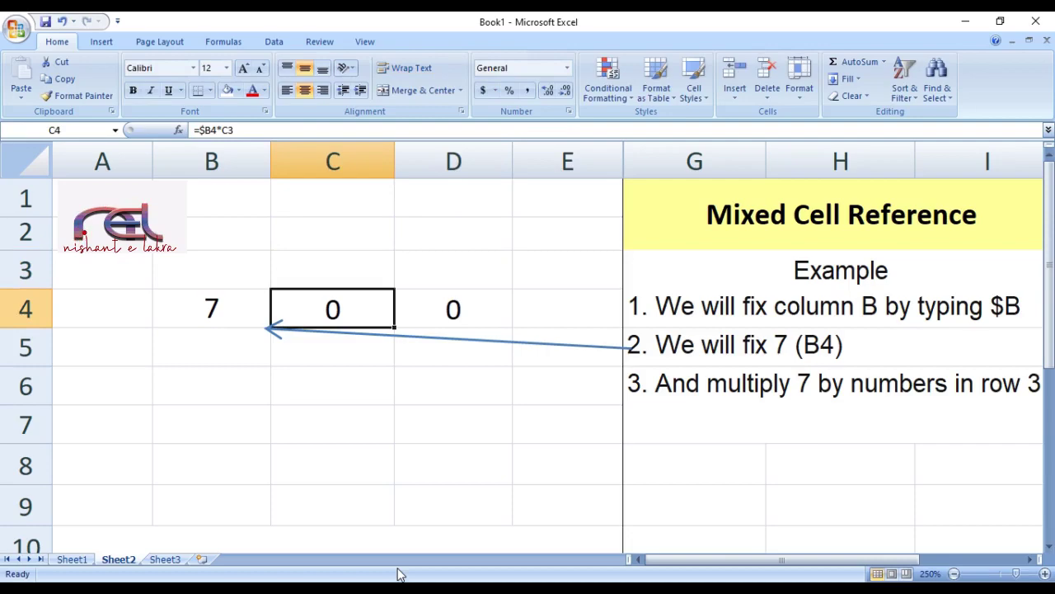
pyautogui.click(341, 270)
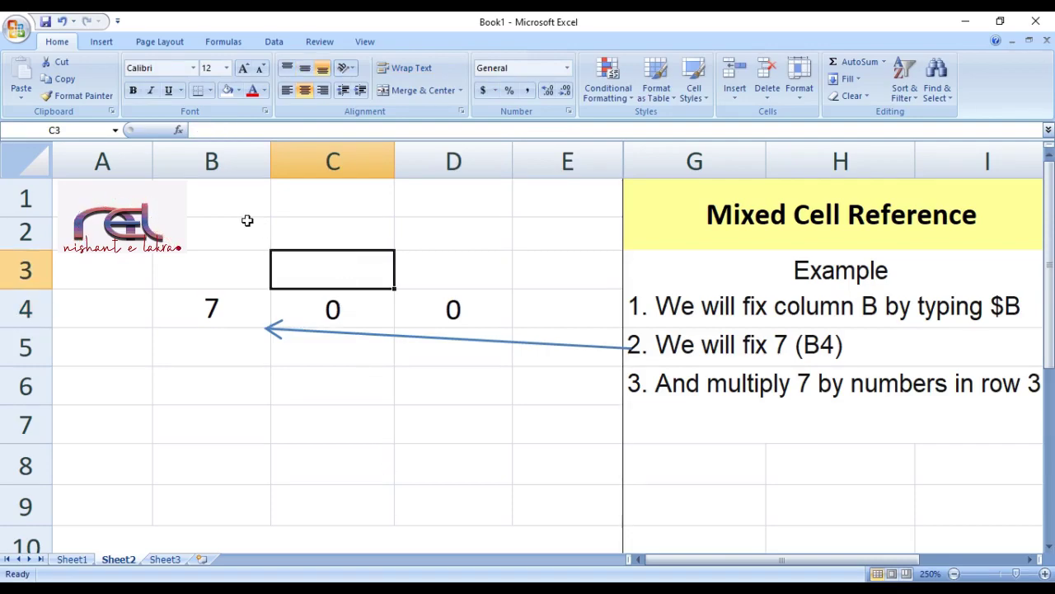
pyautogui.write('15')
pyautogui.press('Return')
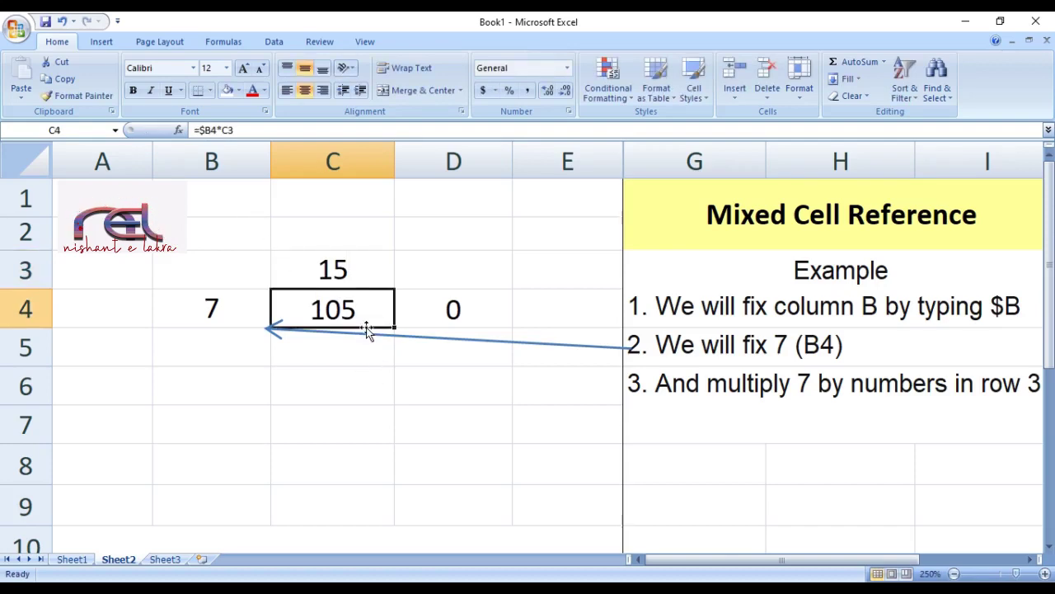
pyautogui.click(423, 266)
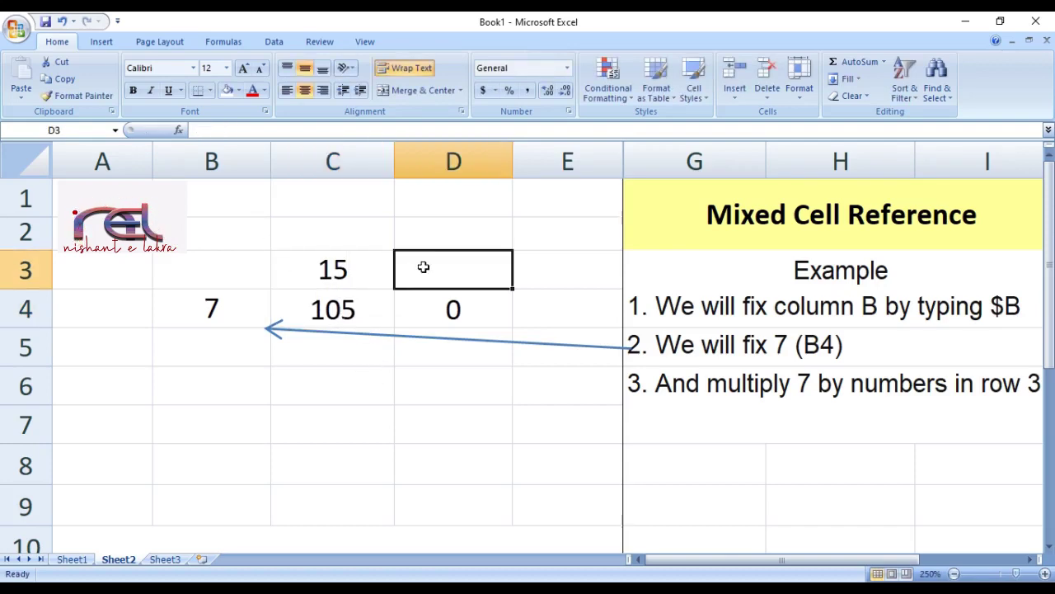
pyautogui.write('20')
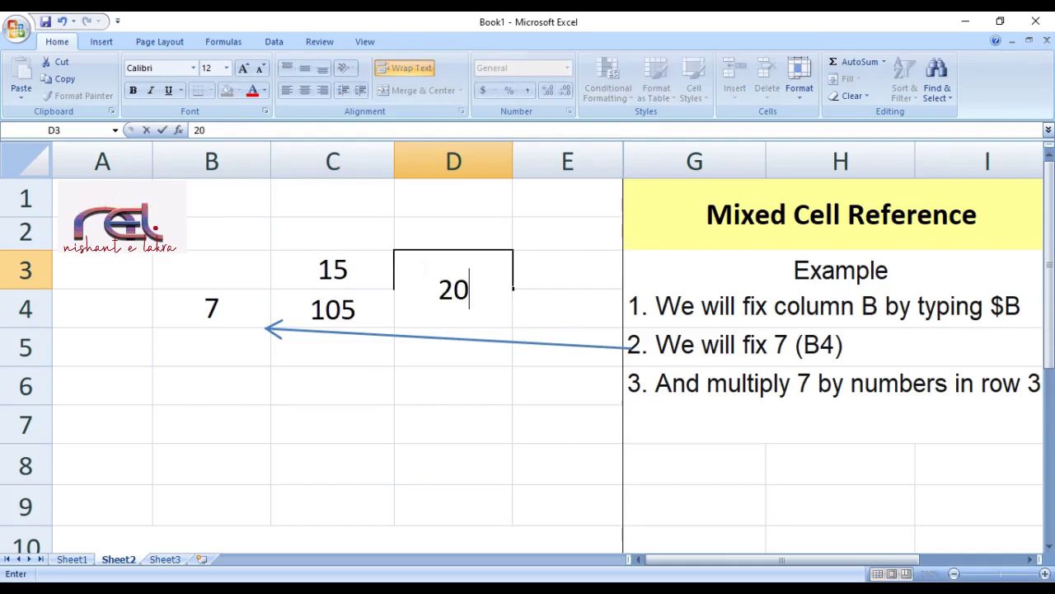
pyautogui.press('Return')
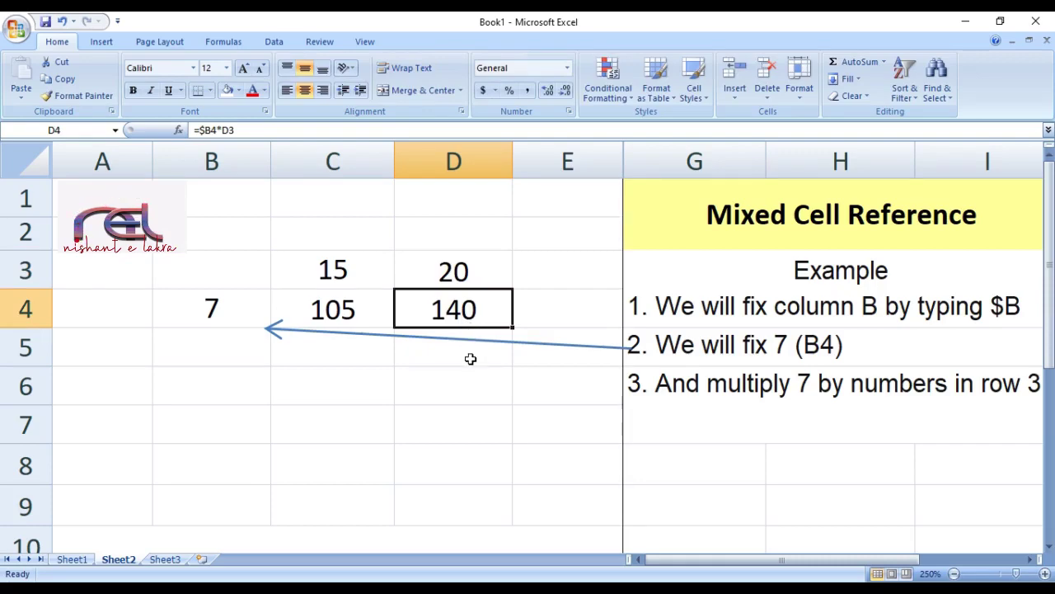
pyautogui.click(200, 303)
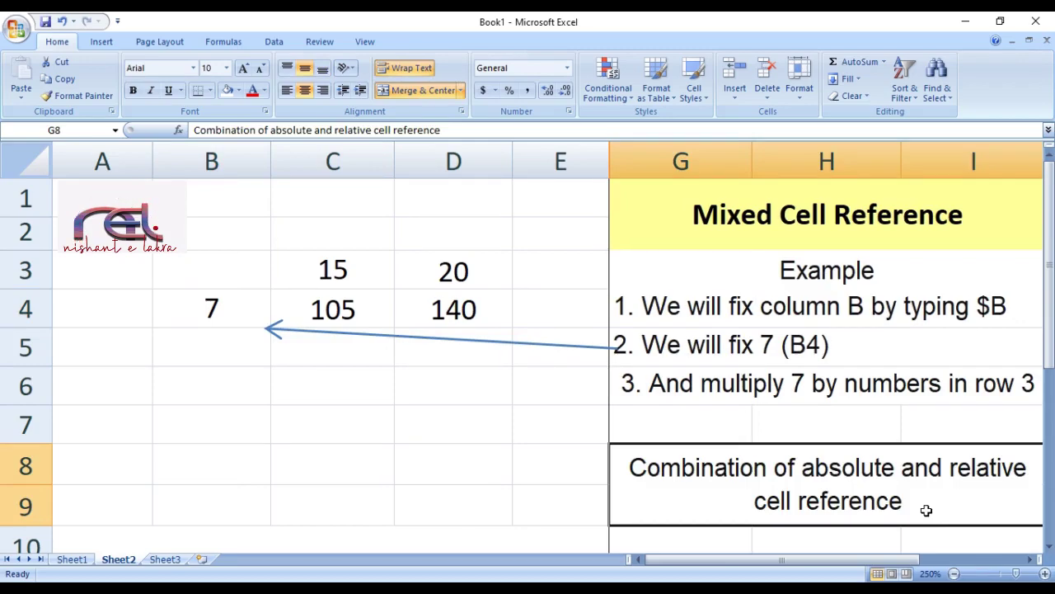
# In the PowerPoint slide show, choose a red pen and reveal the Error results table through the #DIV/0! row.
pyautogui.click(73, 578)
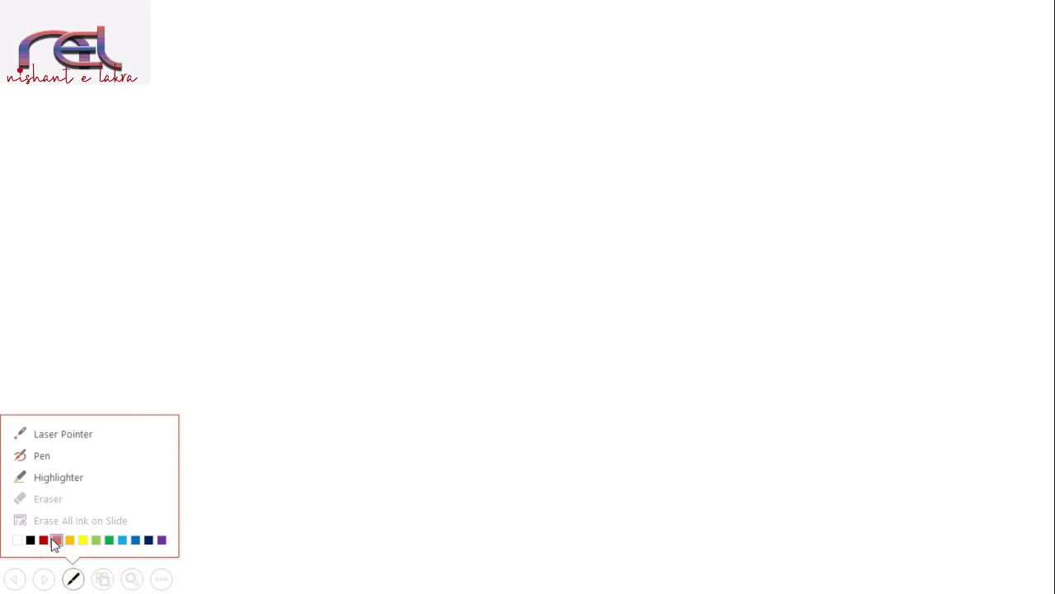
pyautogui.click(54, 540)
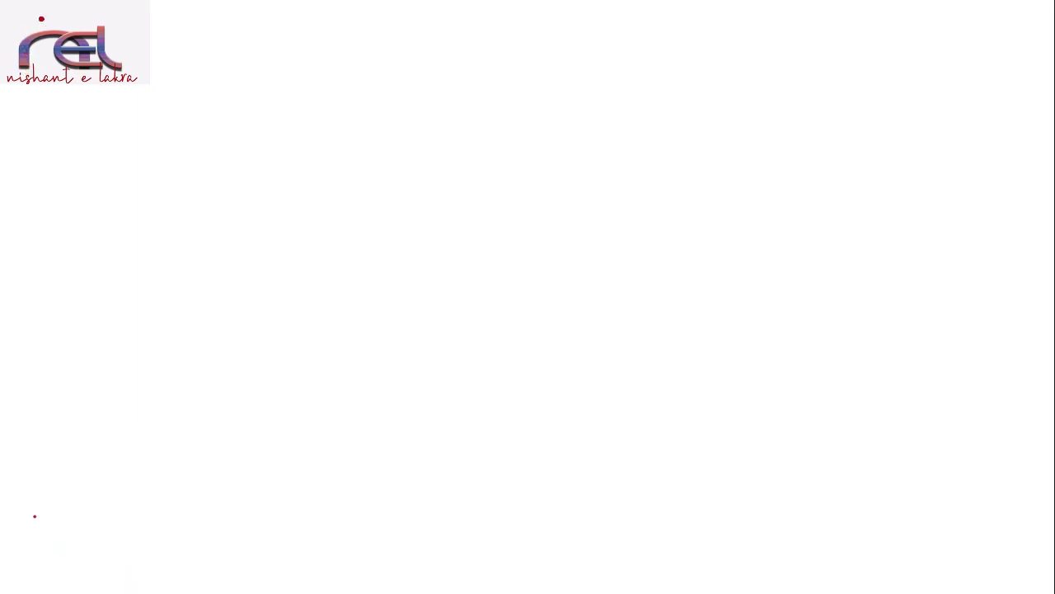
pyautogui.press('Right')
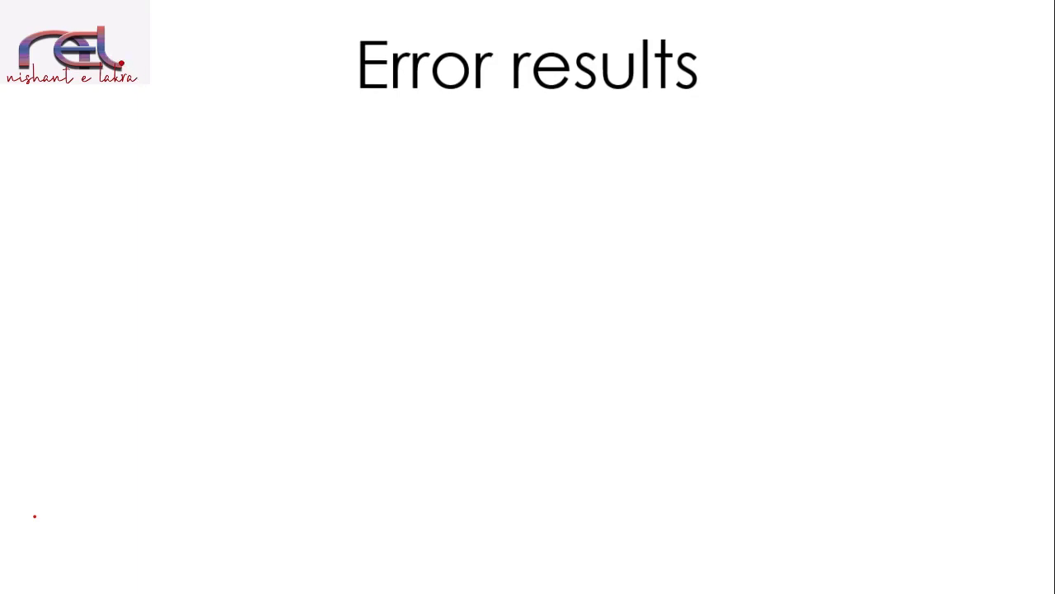
pyautogui.press('Right')
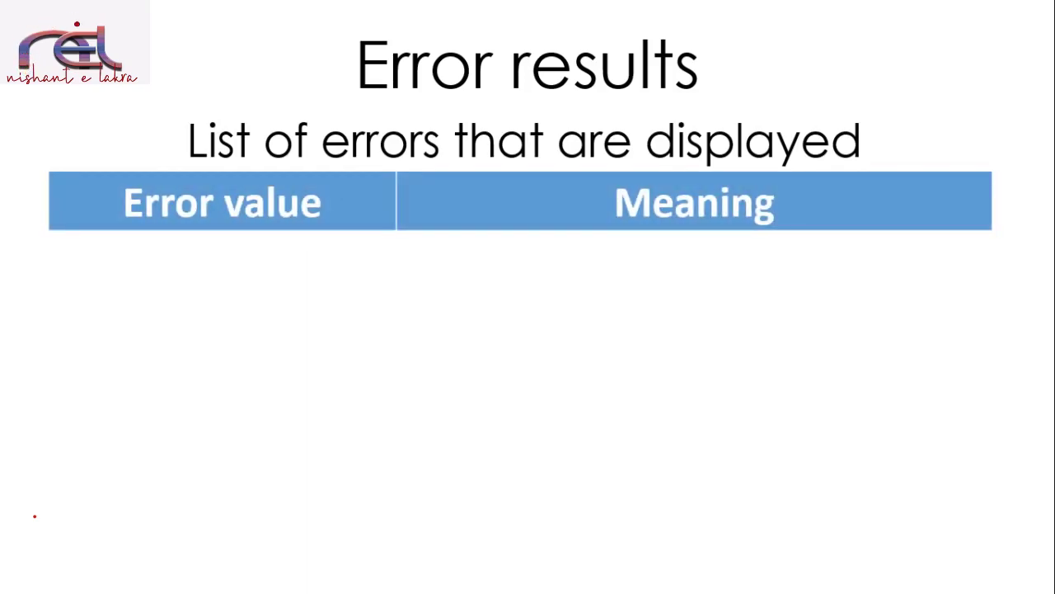
pyautogui.press('Right')
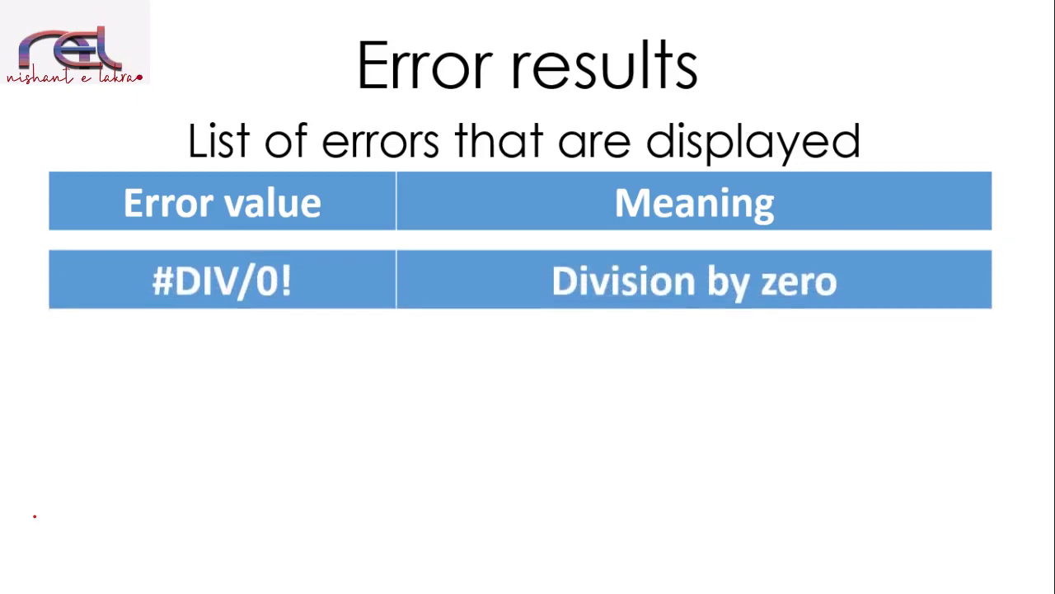